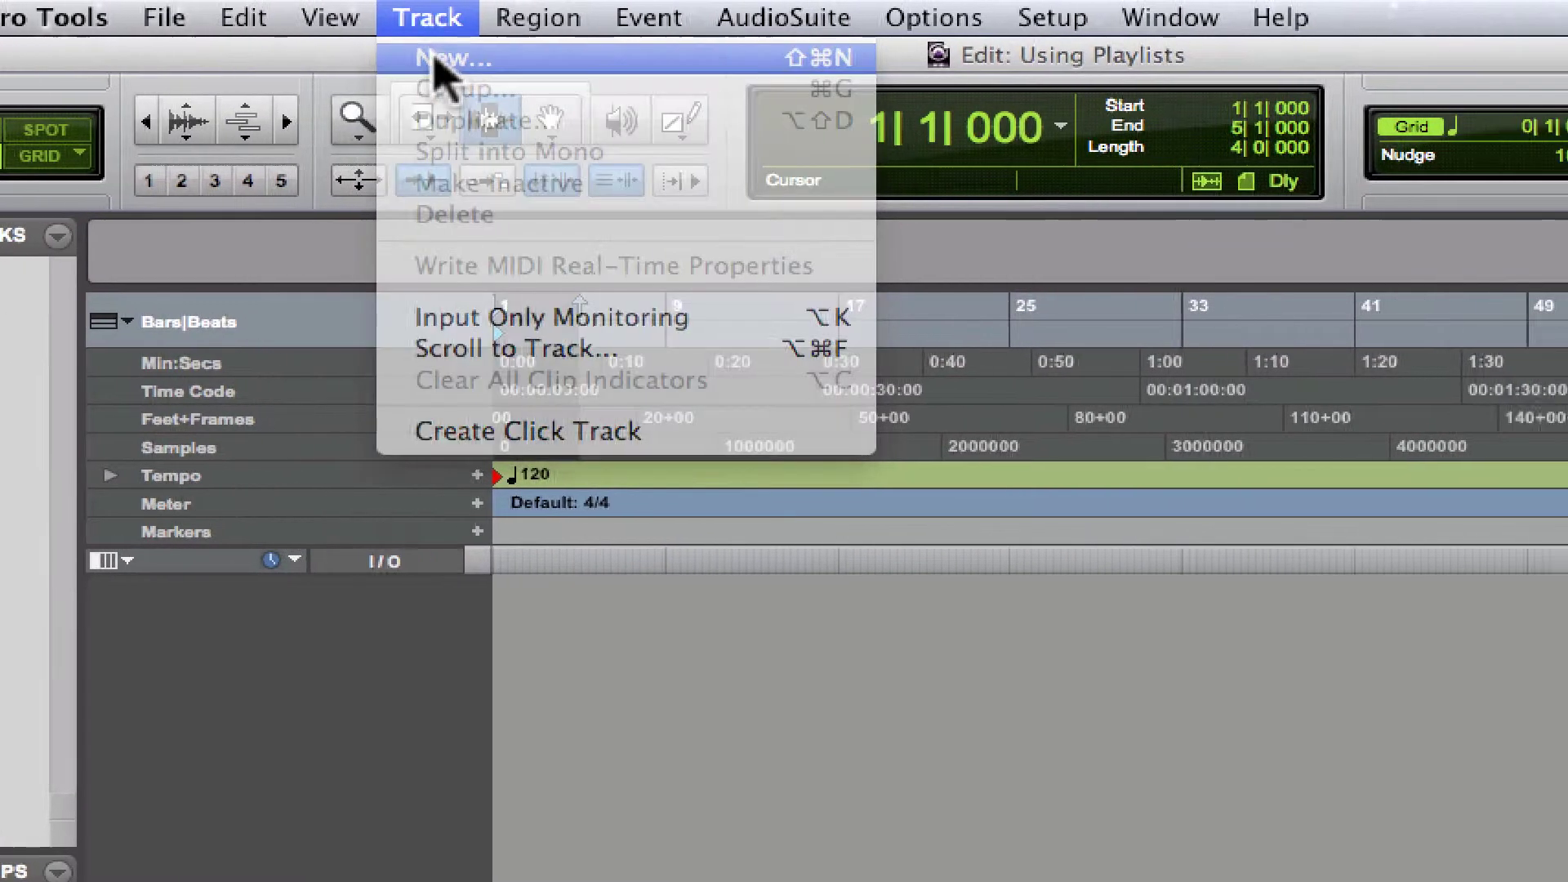
Step: Create one mono audio track in samples and add a click track to the session
left_click(564, 59)
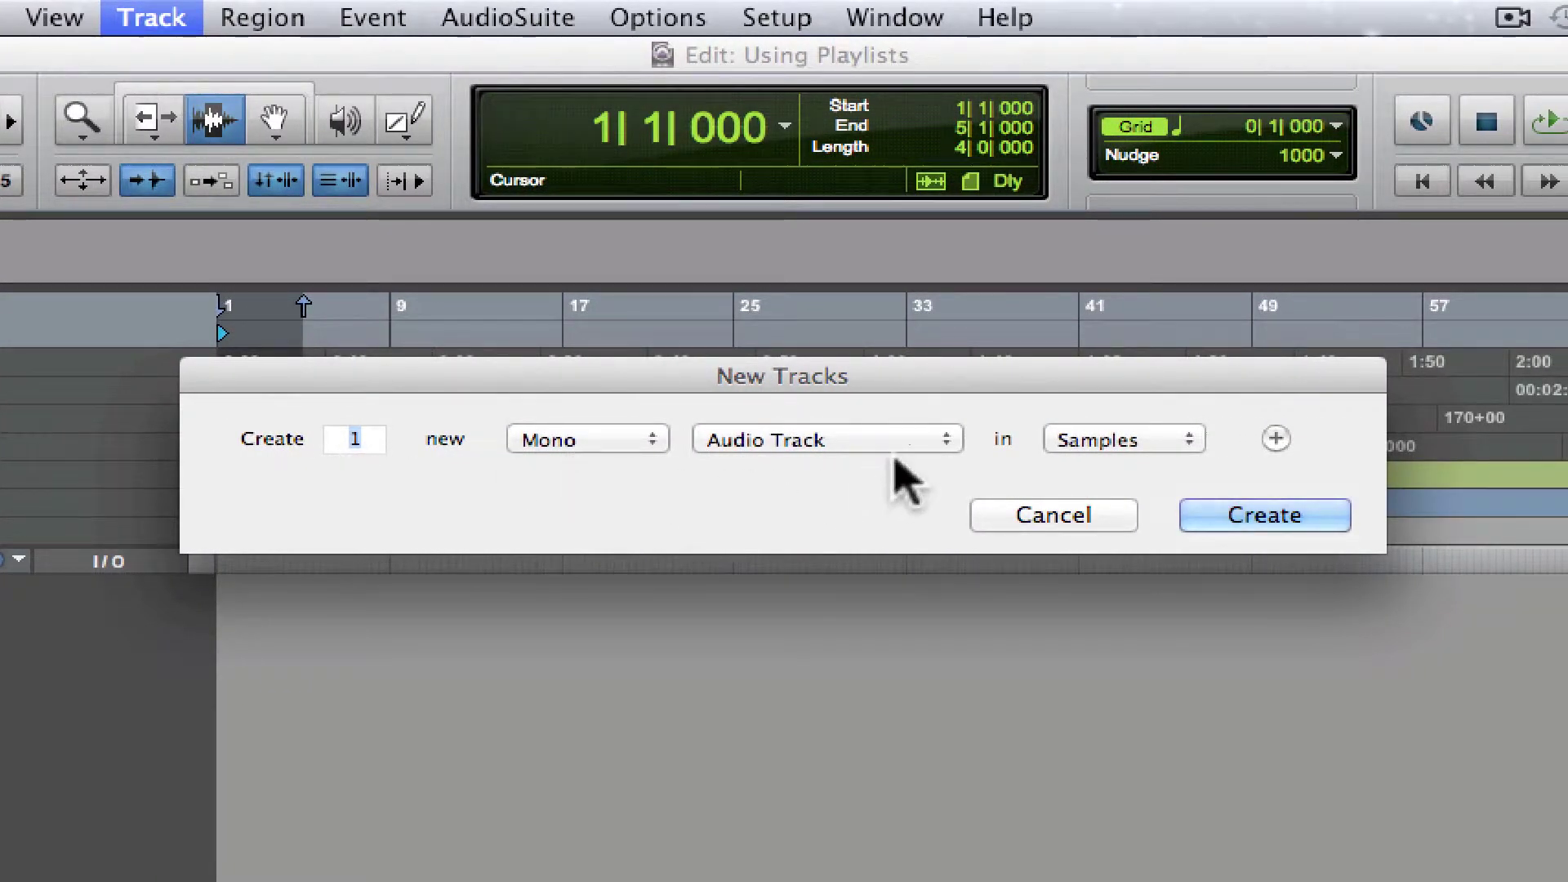
left_click(1283, 523)
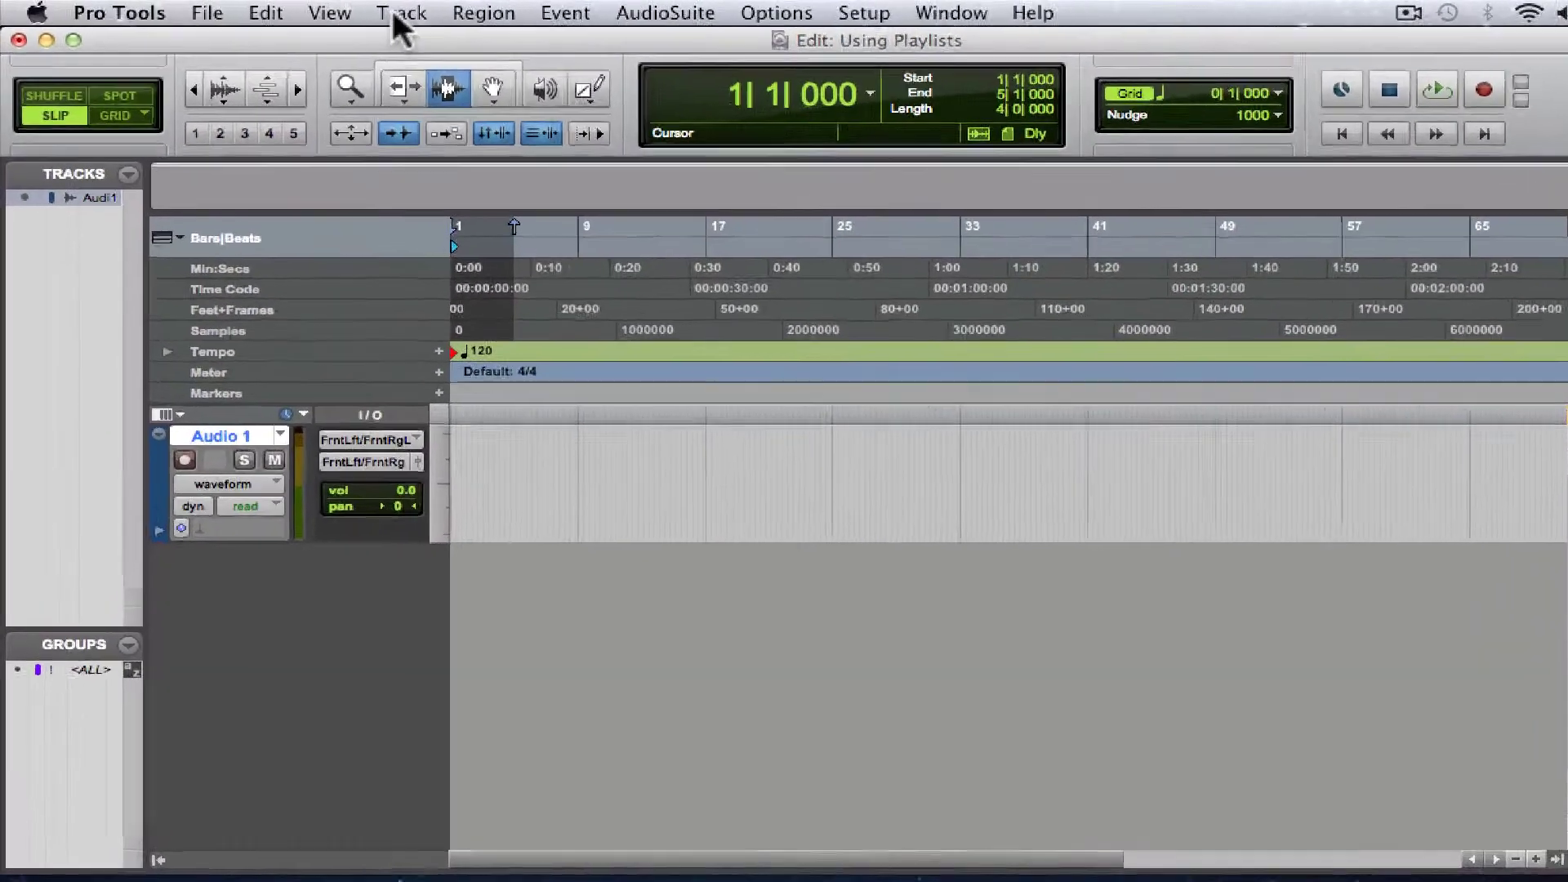
left_click(358, 13)
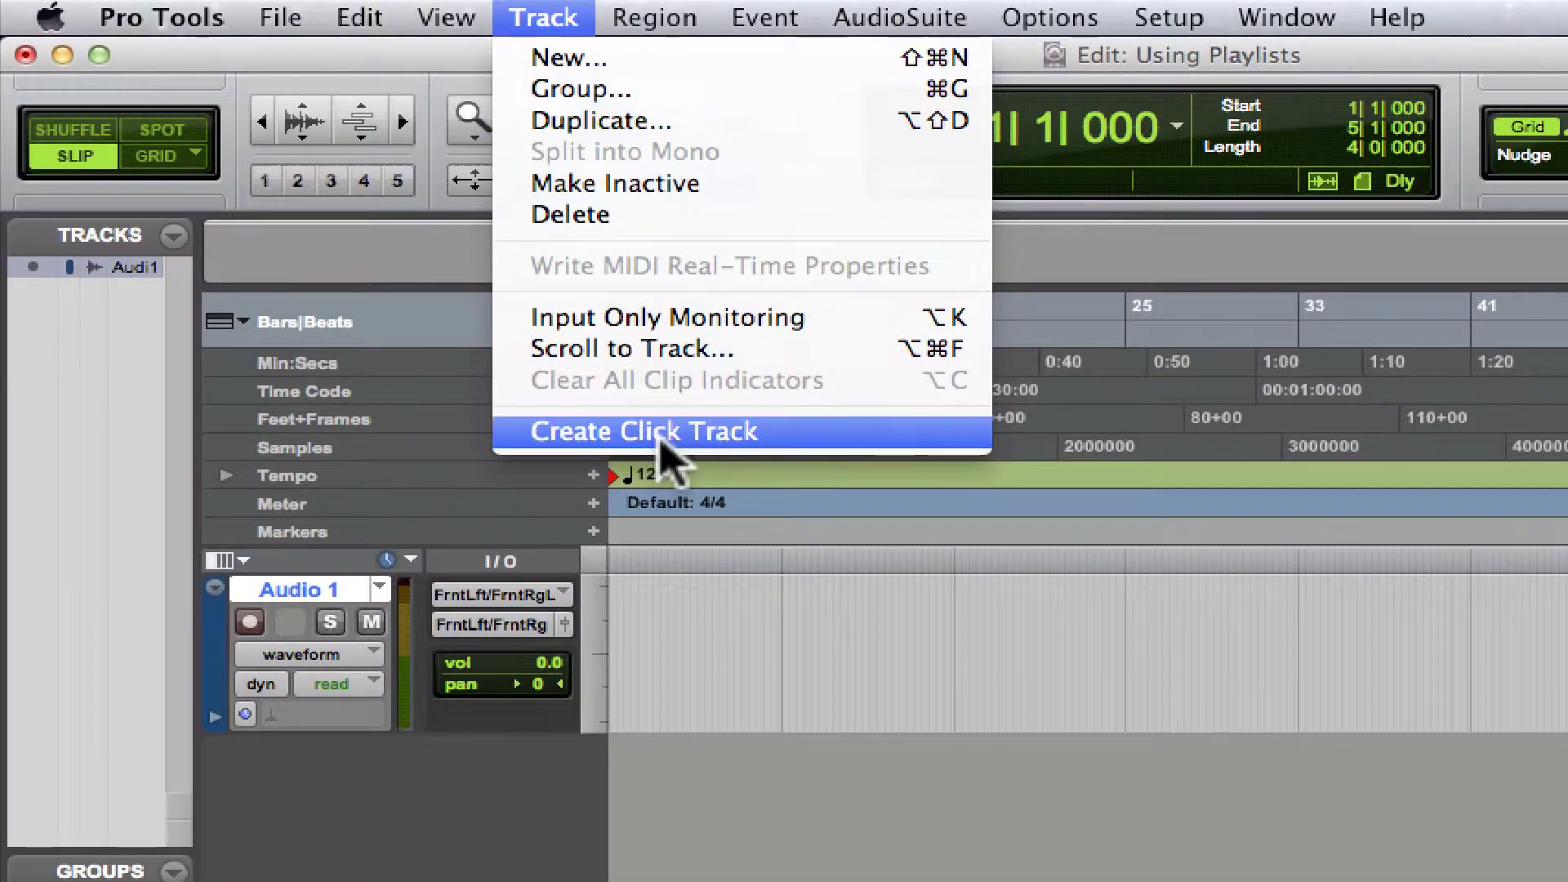
left_click(662, 448)
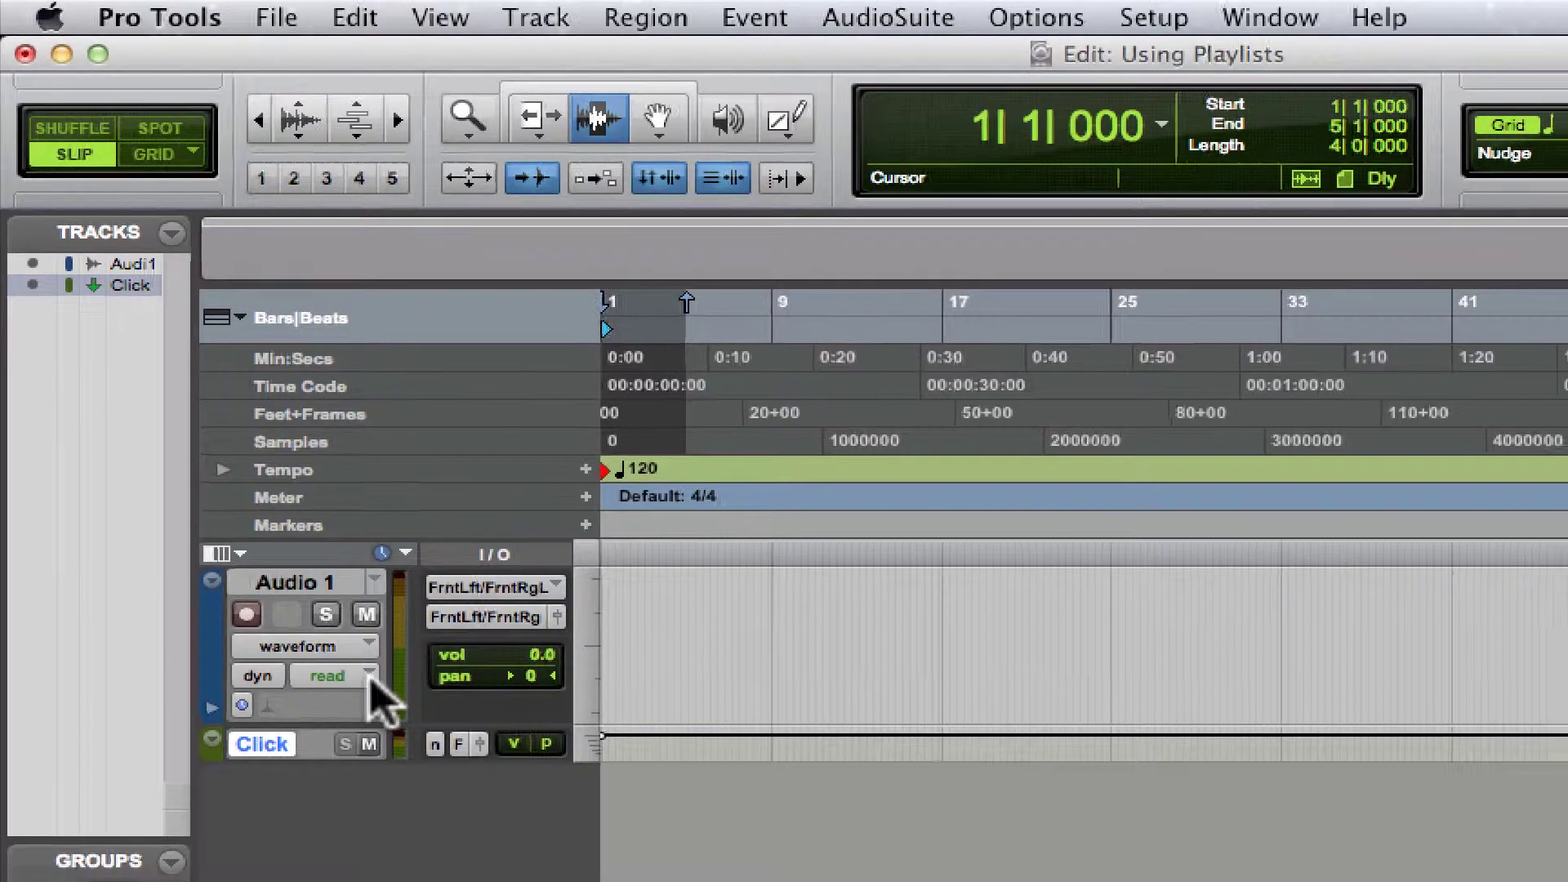
Step: Play the click briefly and set the session tempo to 80 BPM at location 1|1|000
key("space")
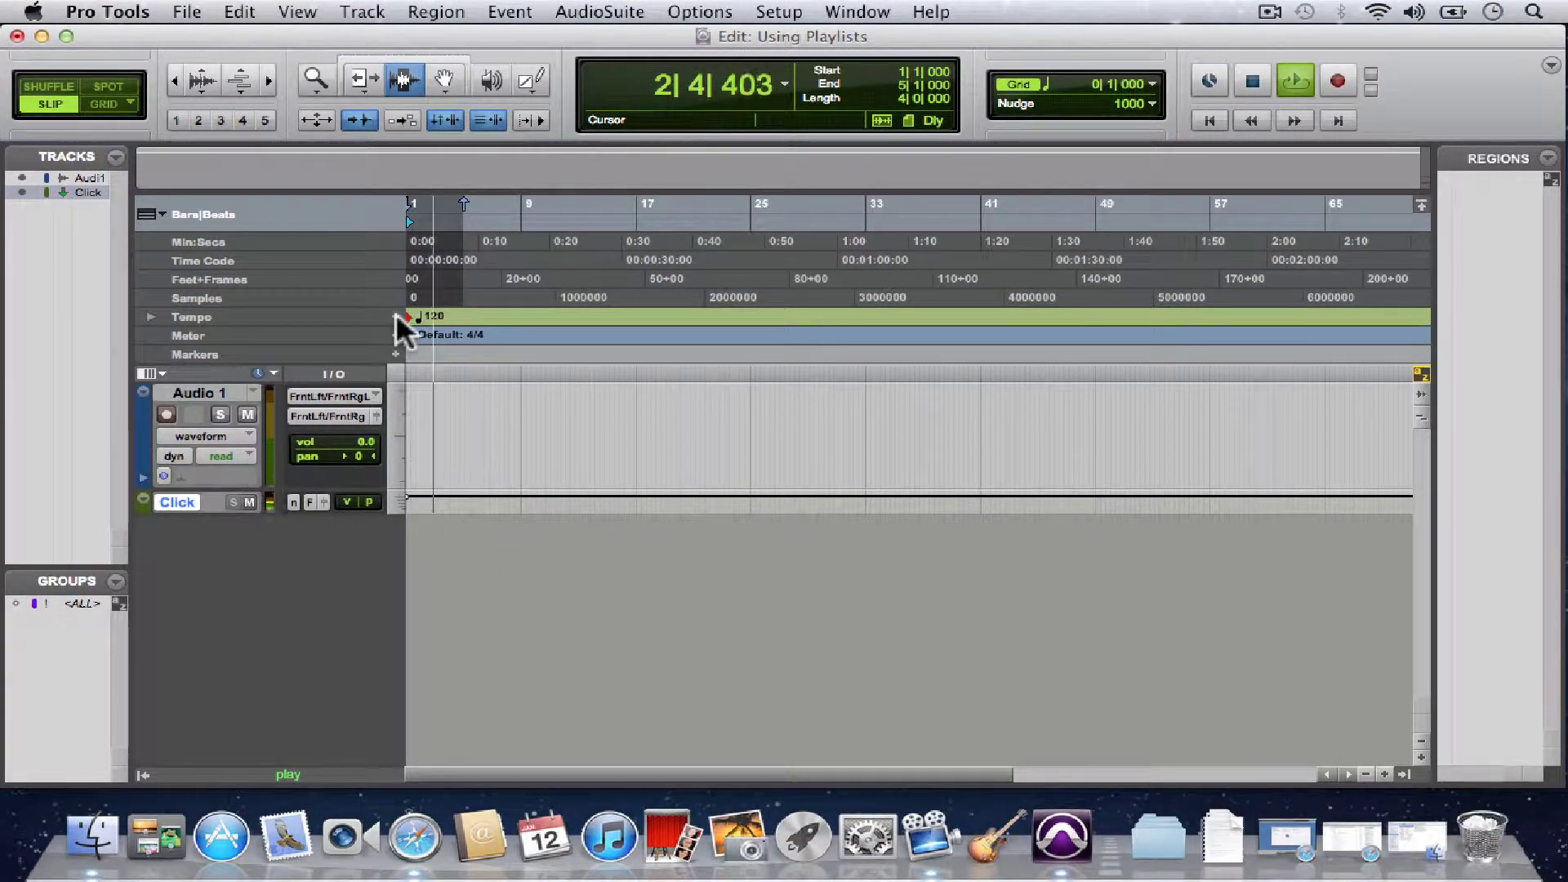
key("space")
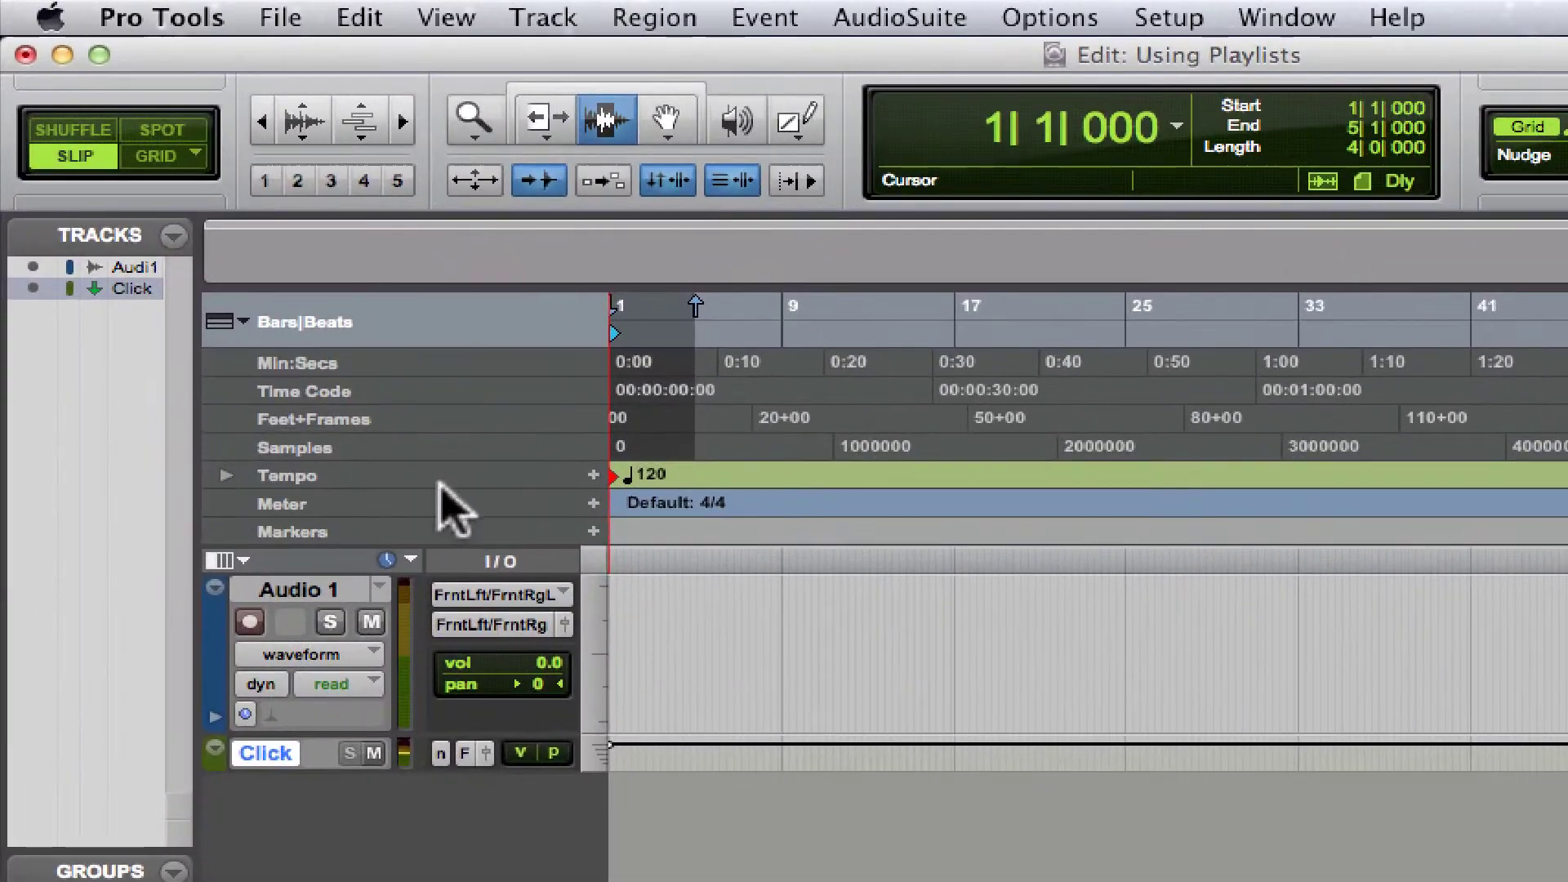
left_click(592, 475)
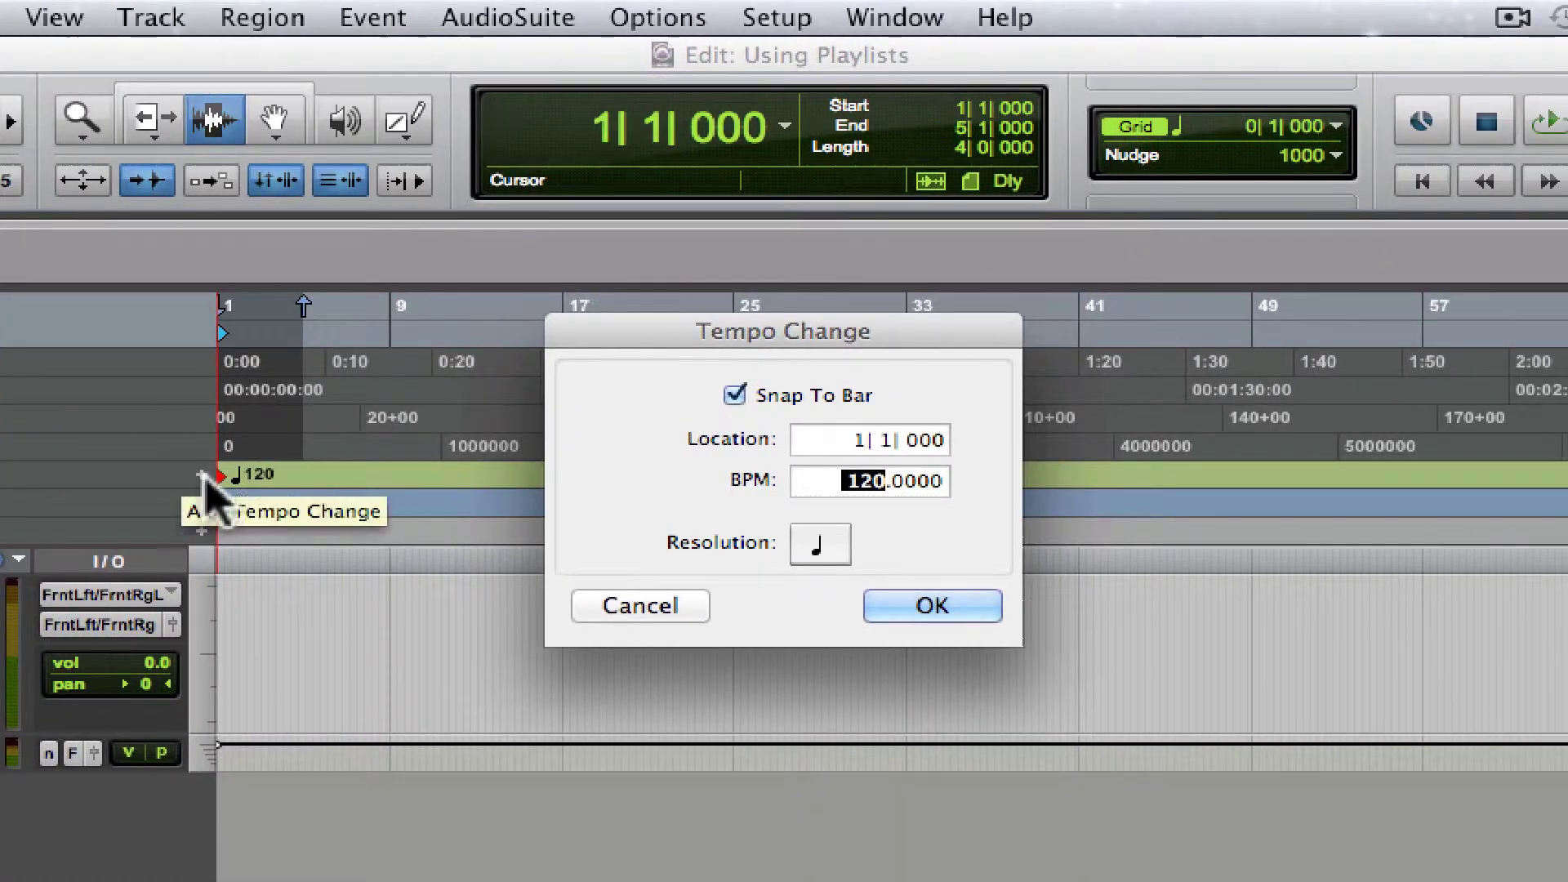
type("80")
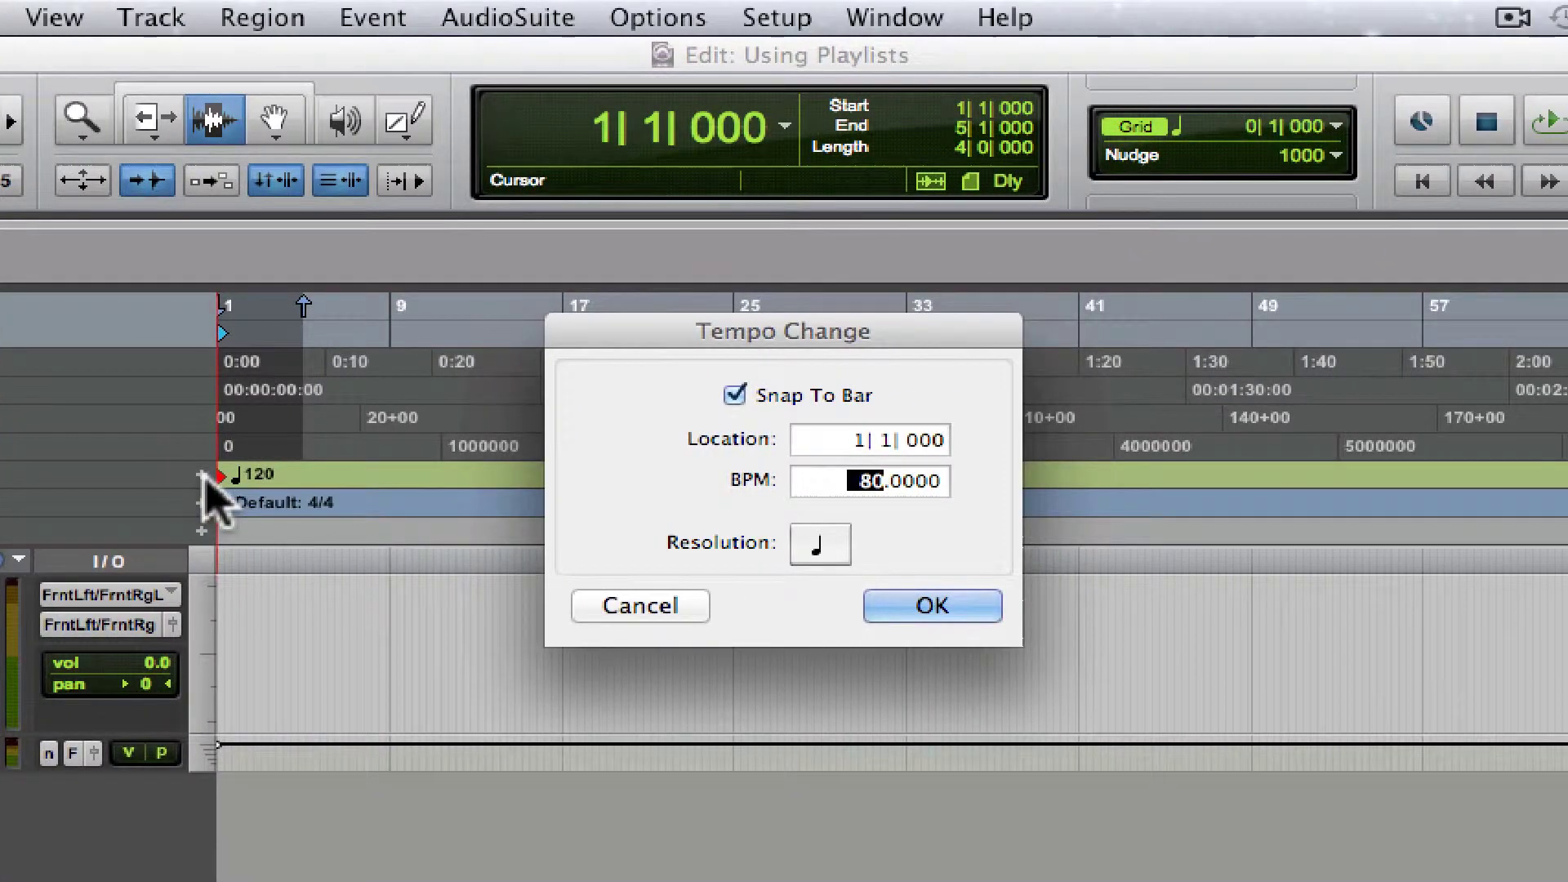
key("Return")
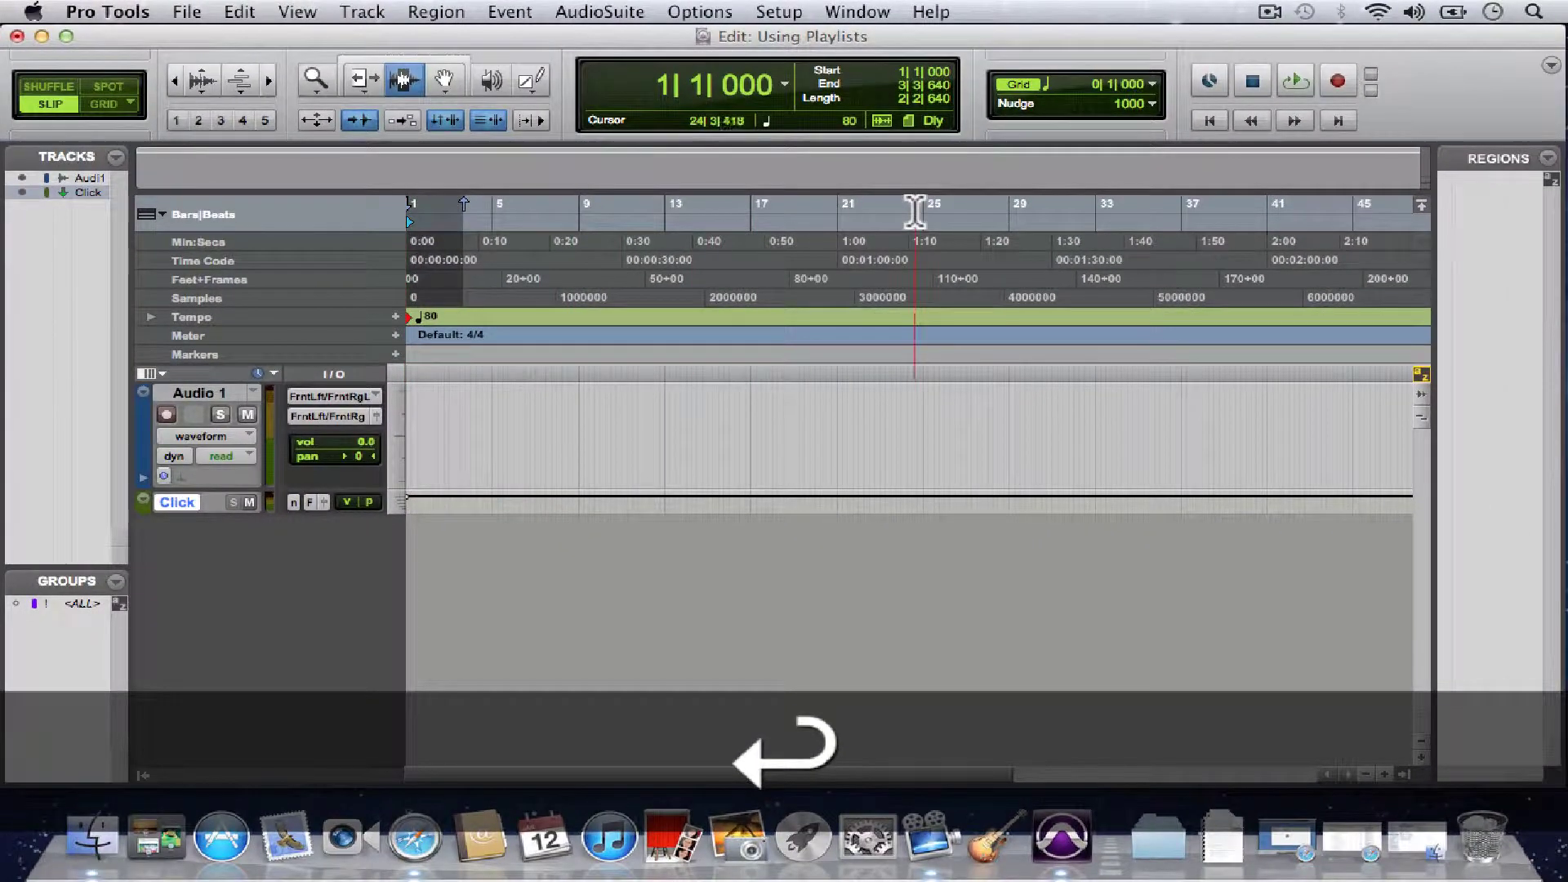
Step: Listen to the click at the new tempo and return to the start of the session
key("space")
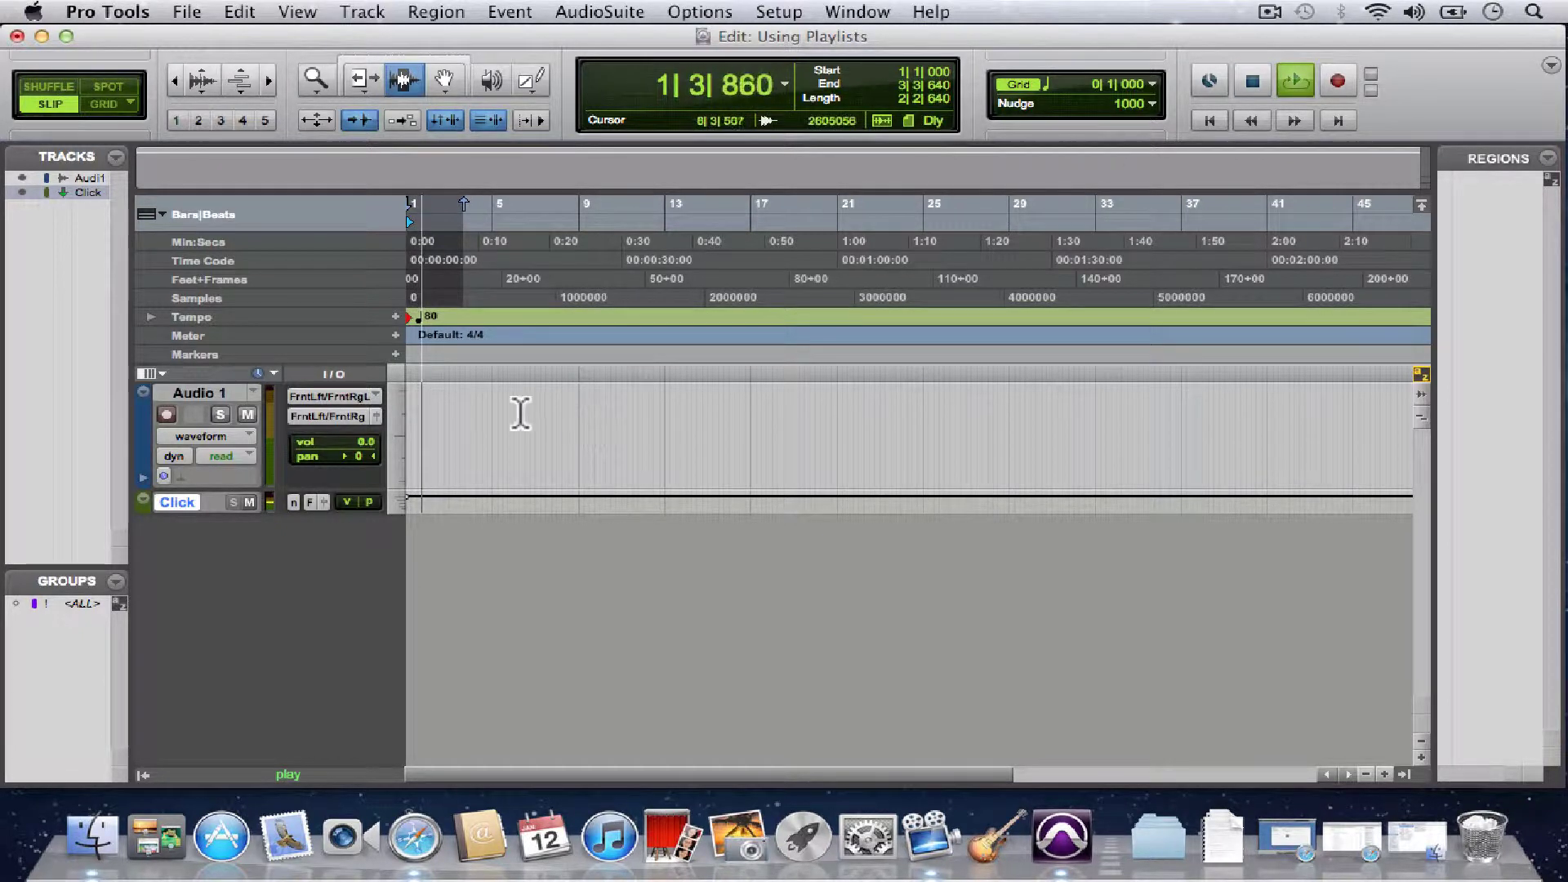
key("space")
key("Return")
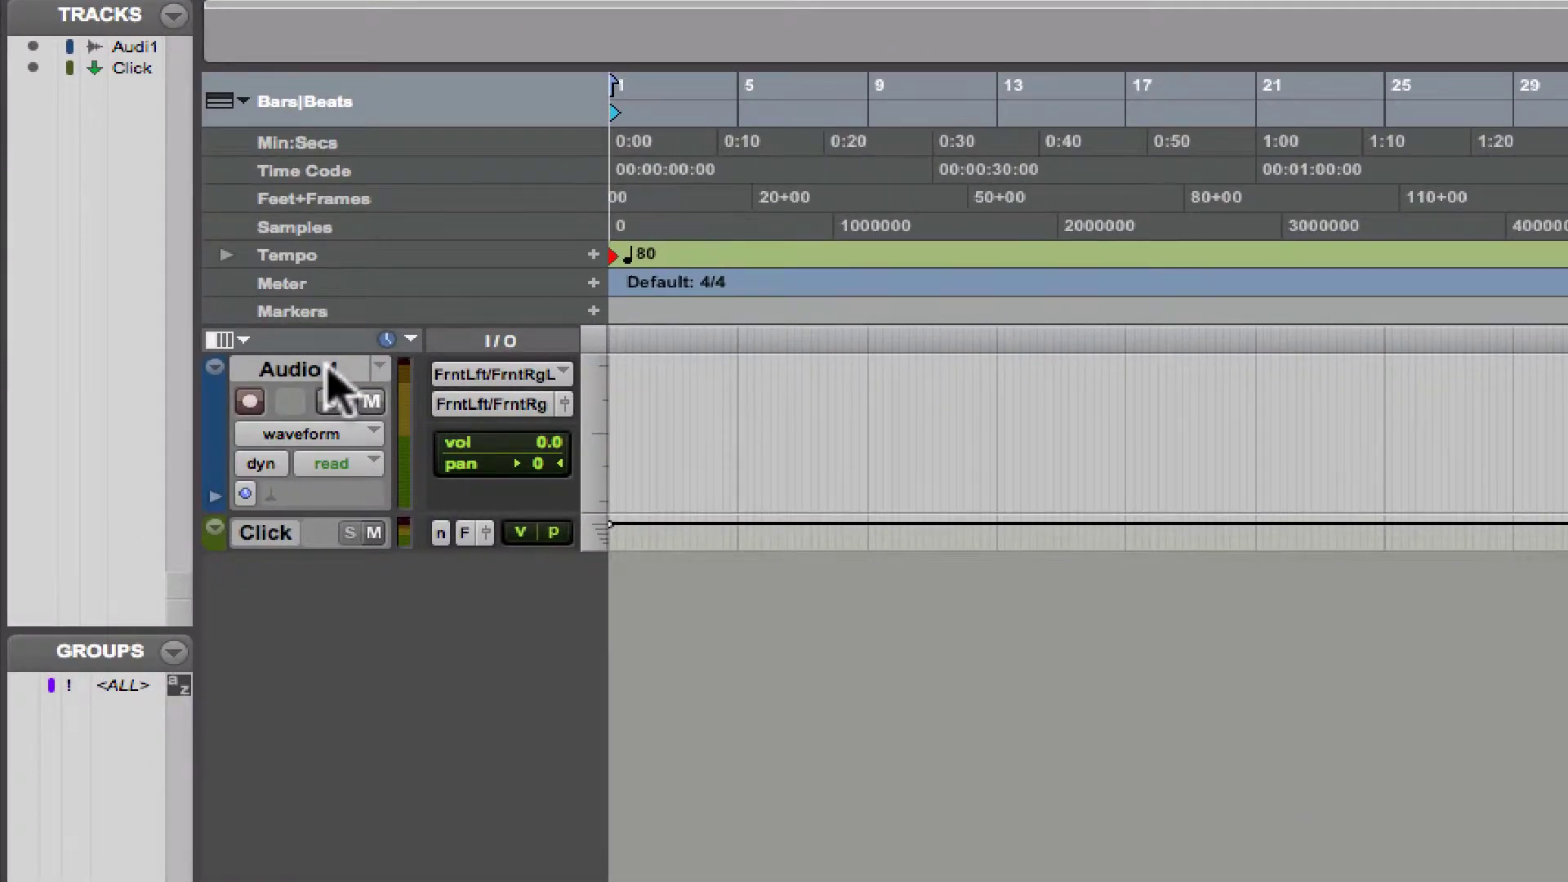
Step: Rename the audio track as Playlists Demo
left_click(329, 370)
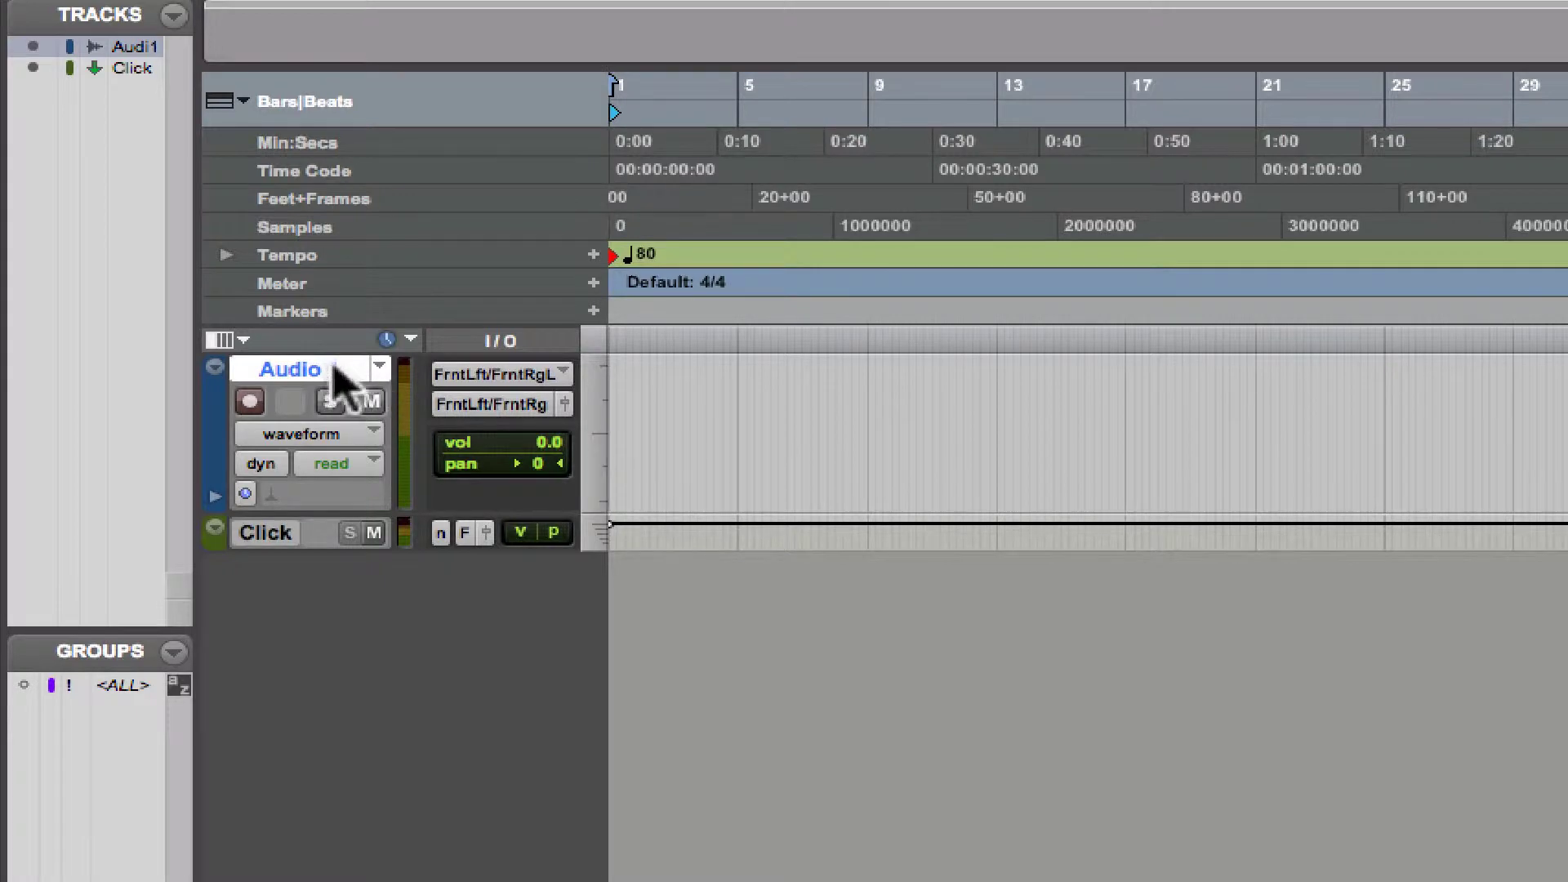
double_click(329, 370)
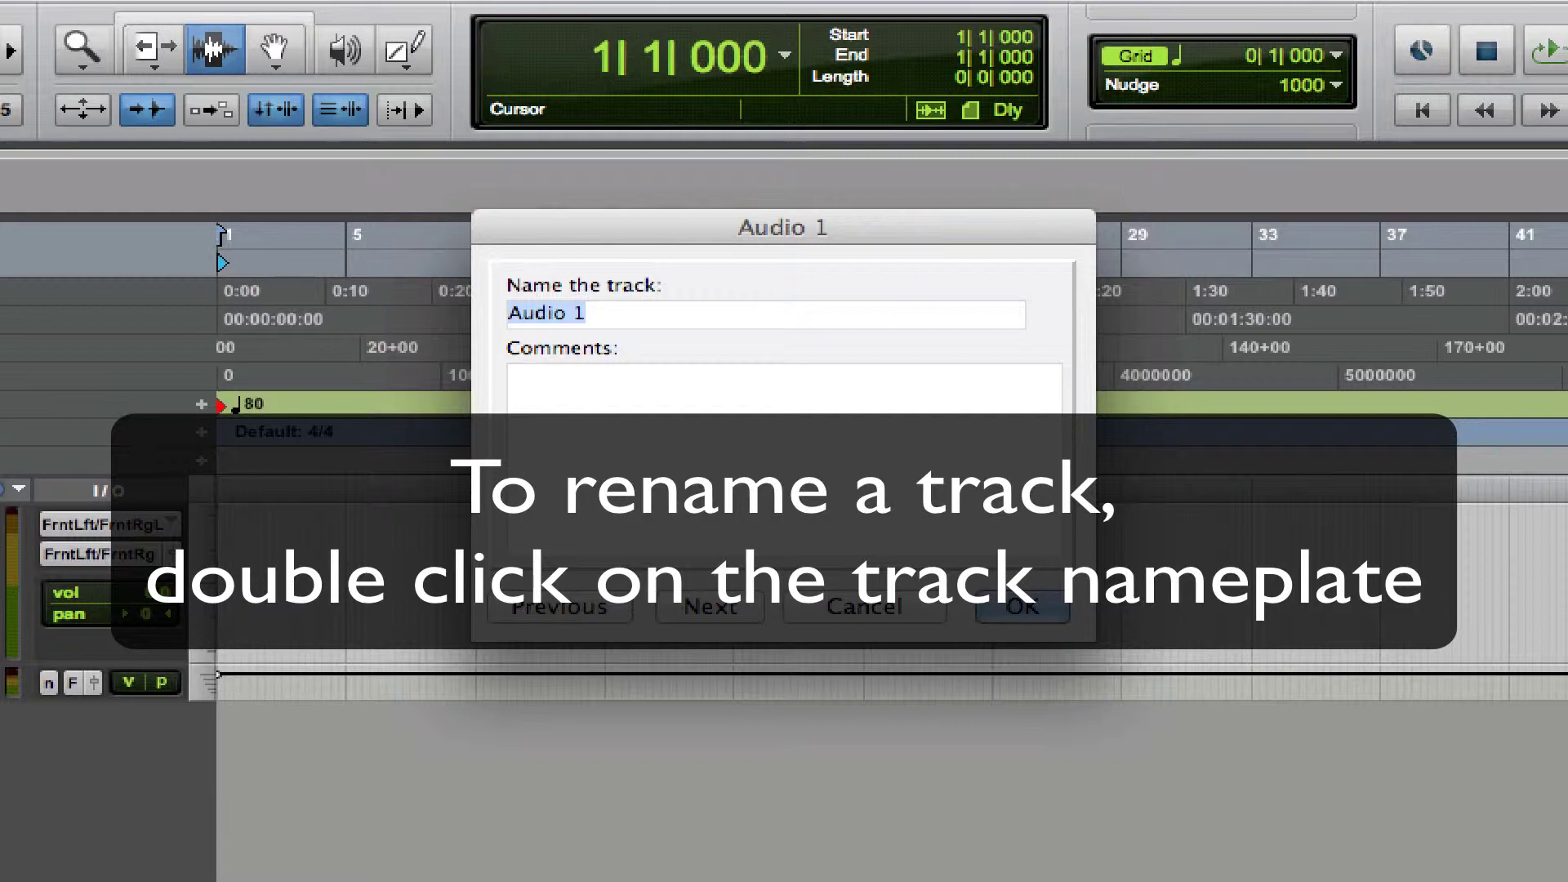
type("Playlis")
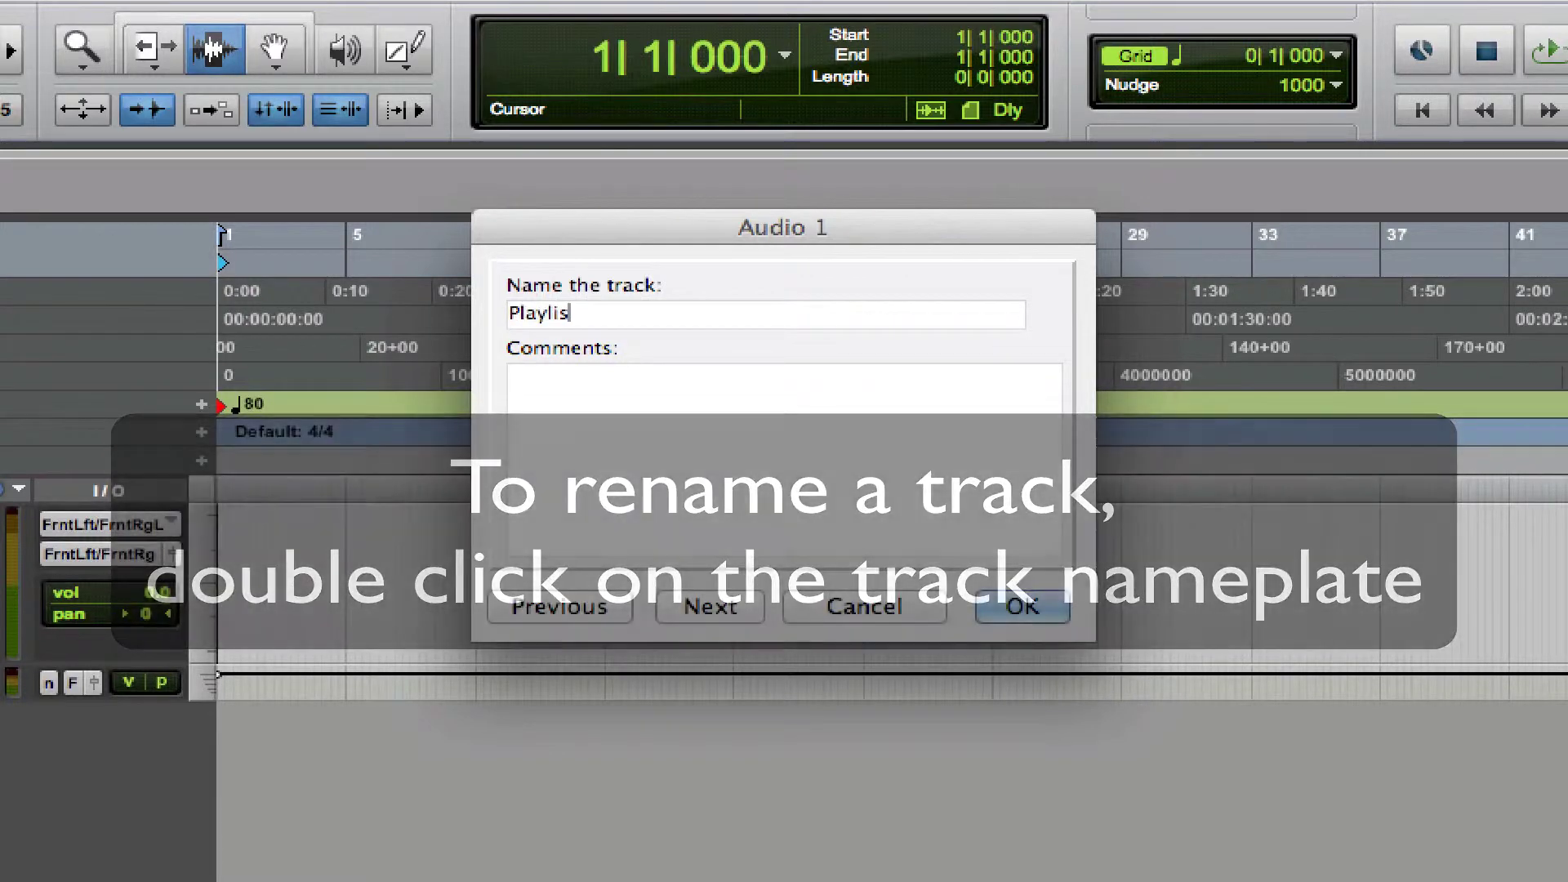
type("ts Deo")
key("BackSpace")
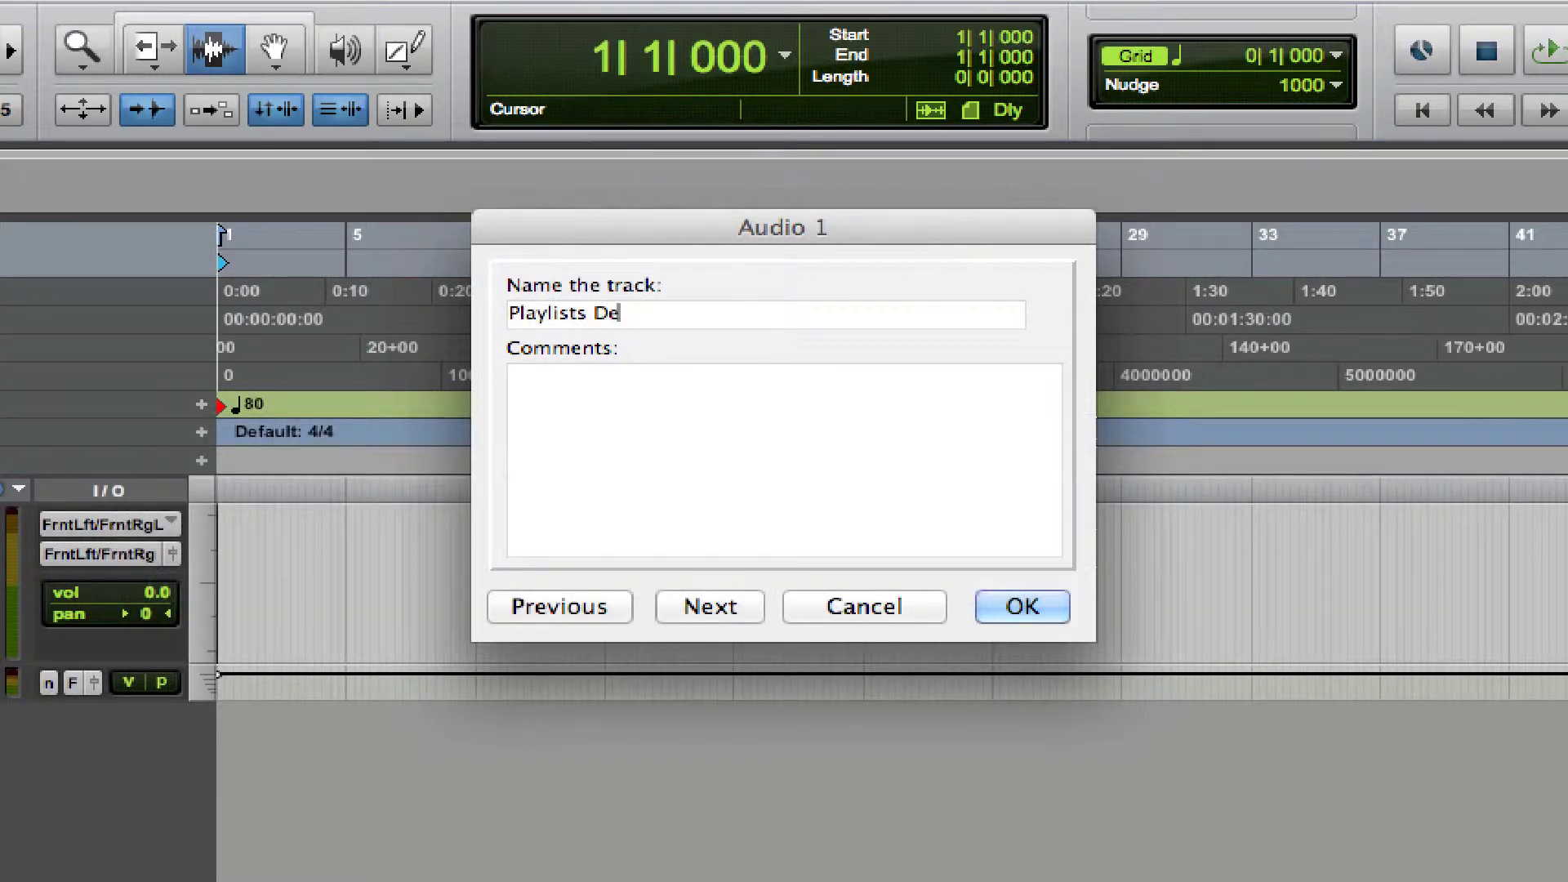
key("Return")
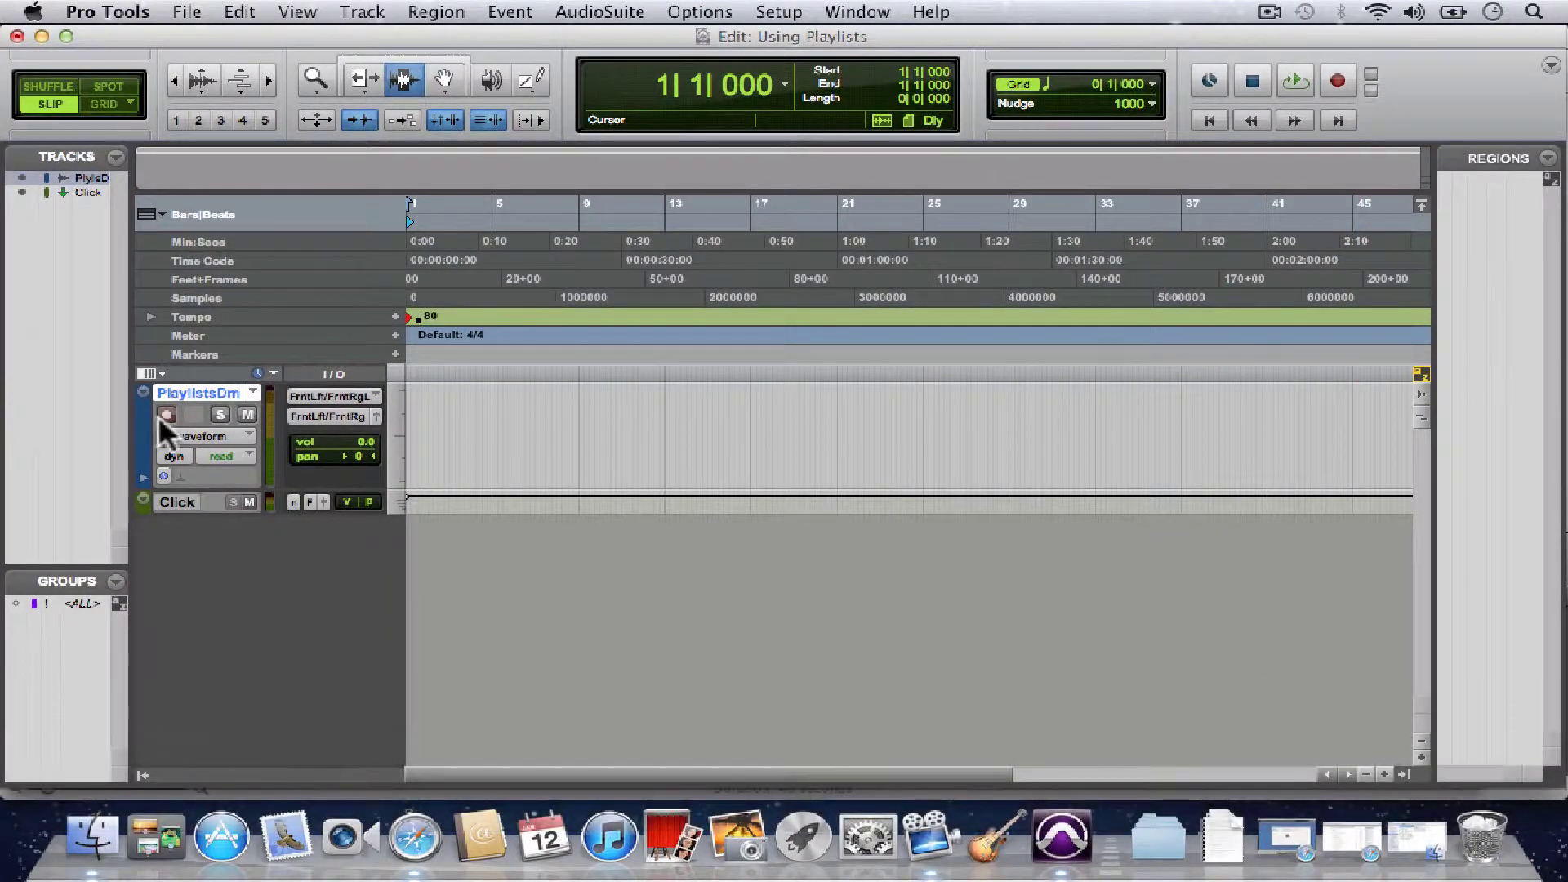
Step: Record-enable the Playlists Demo track and record a first short take from bar 1
left_click(166, 416)
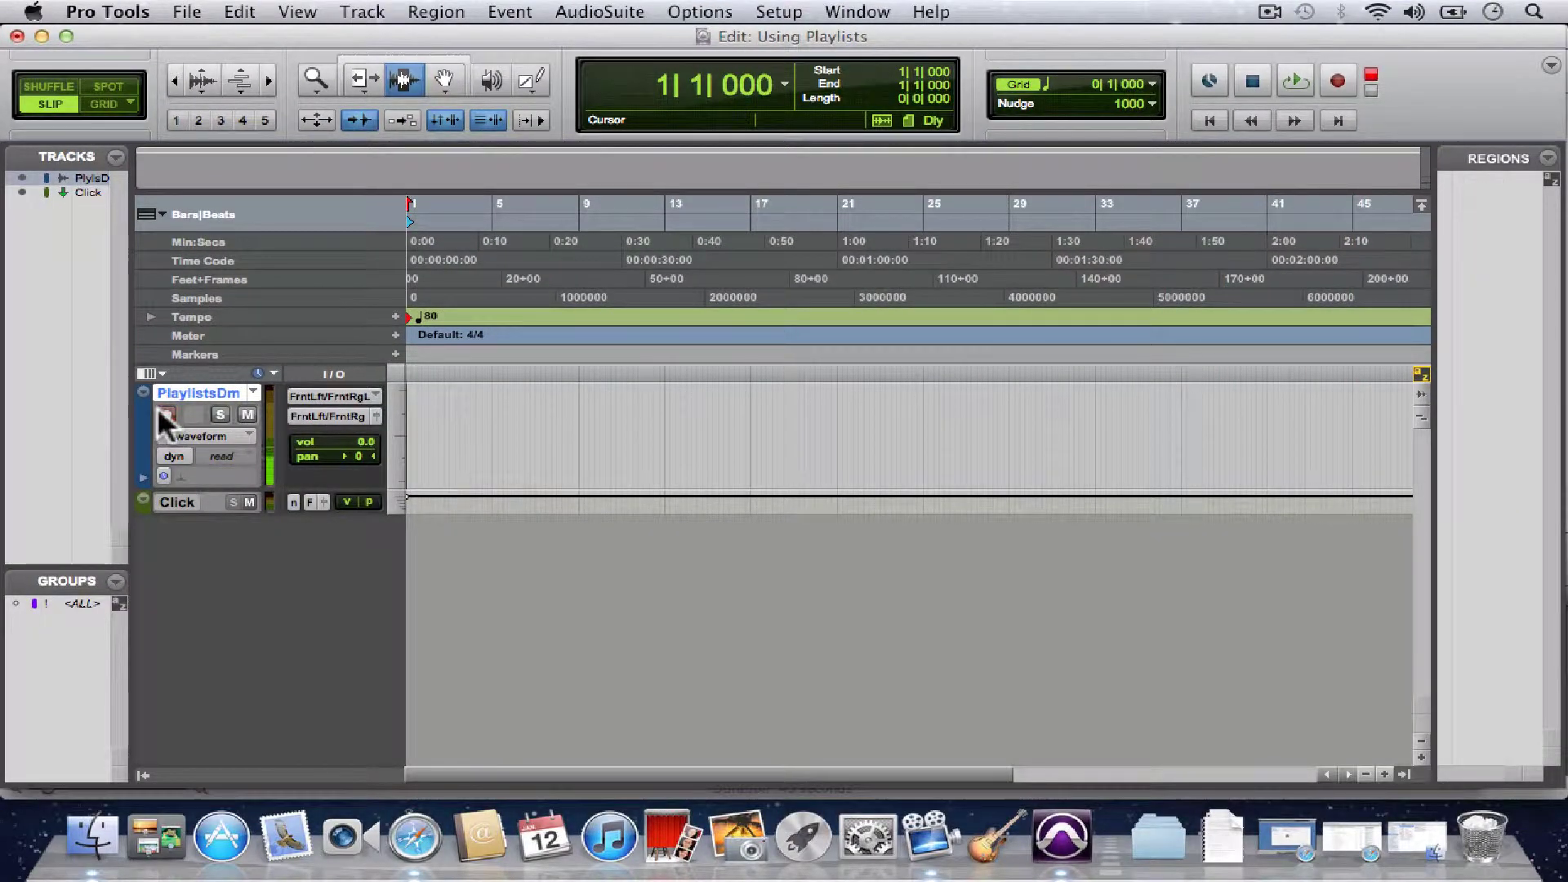
left_click(1295, 85)
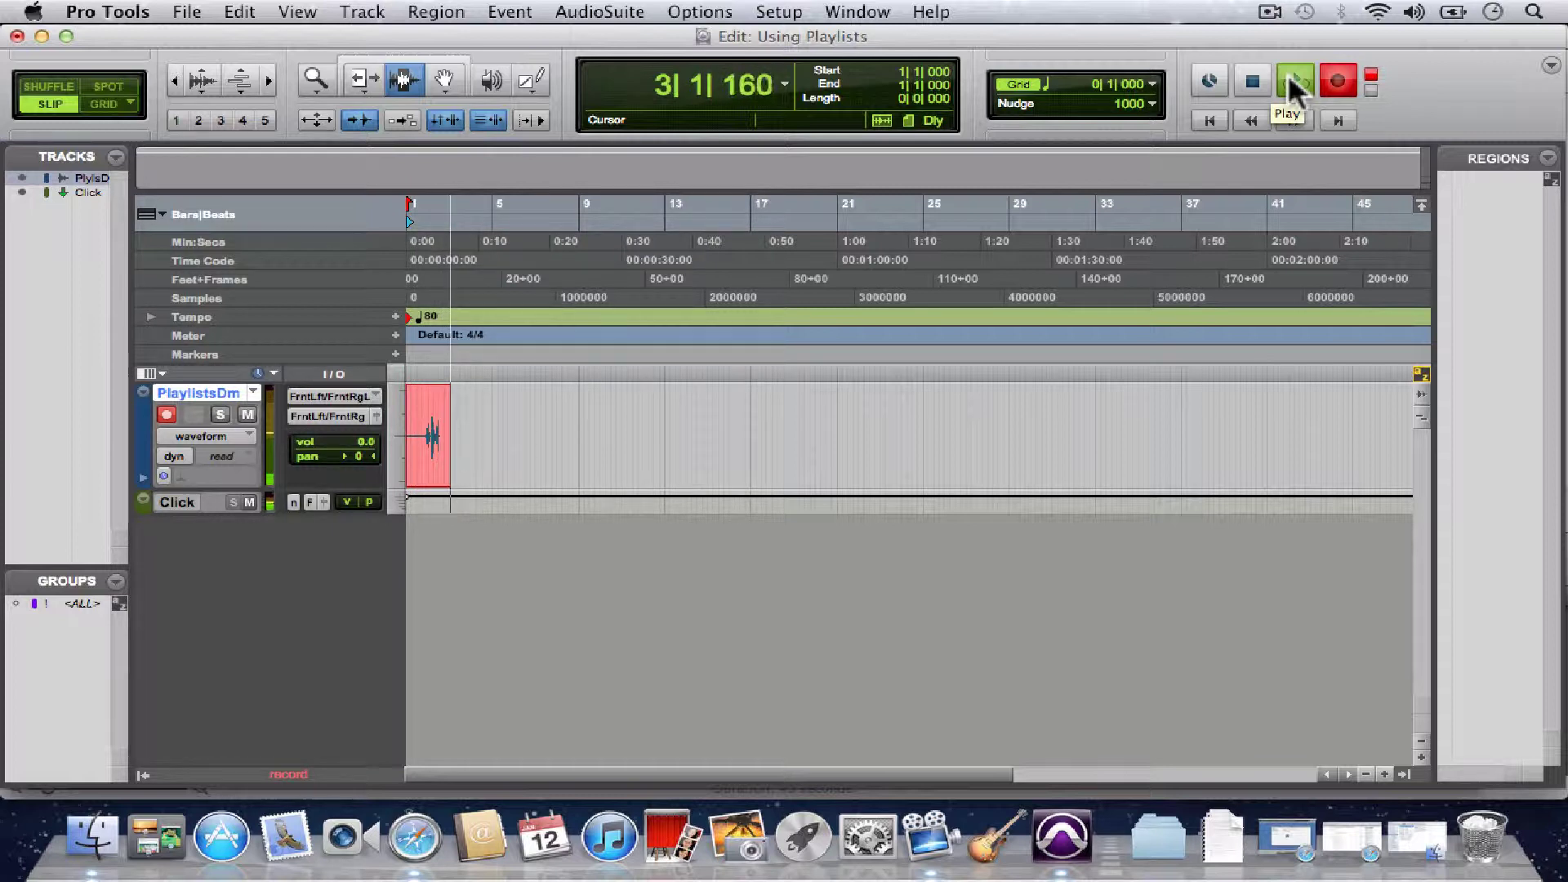
left_click(1294, 87)
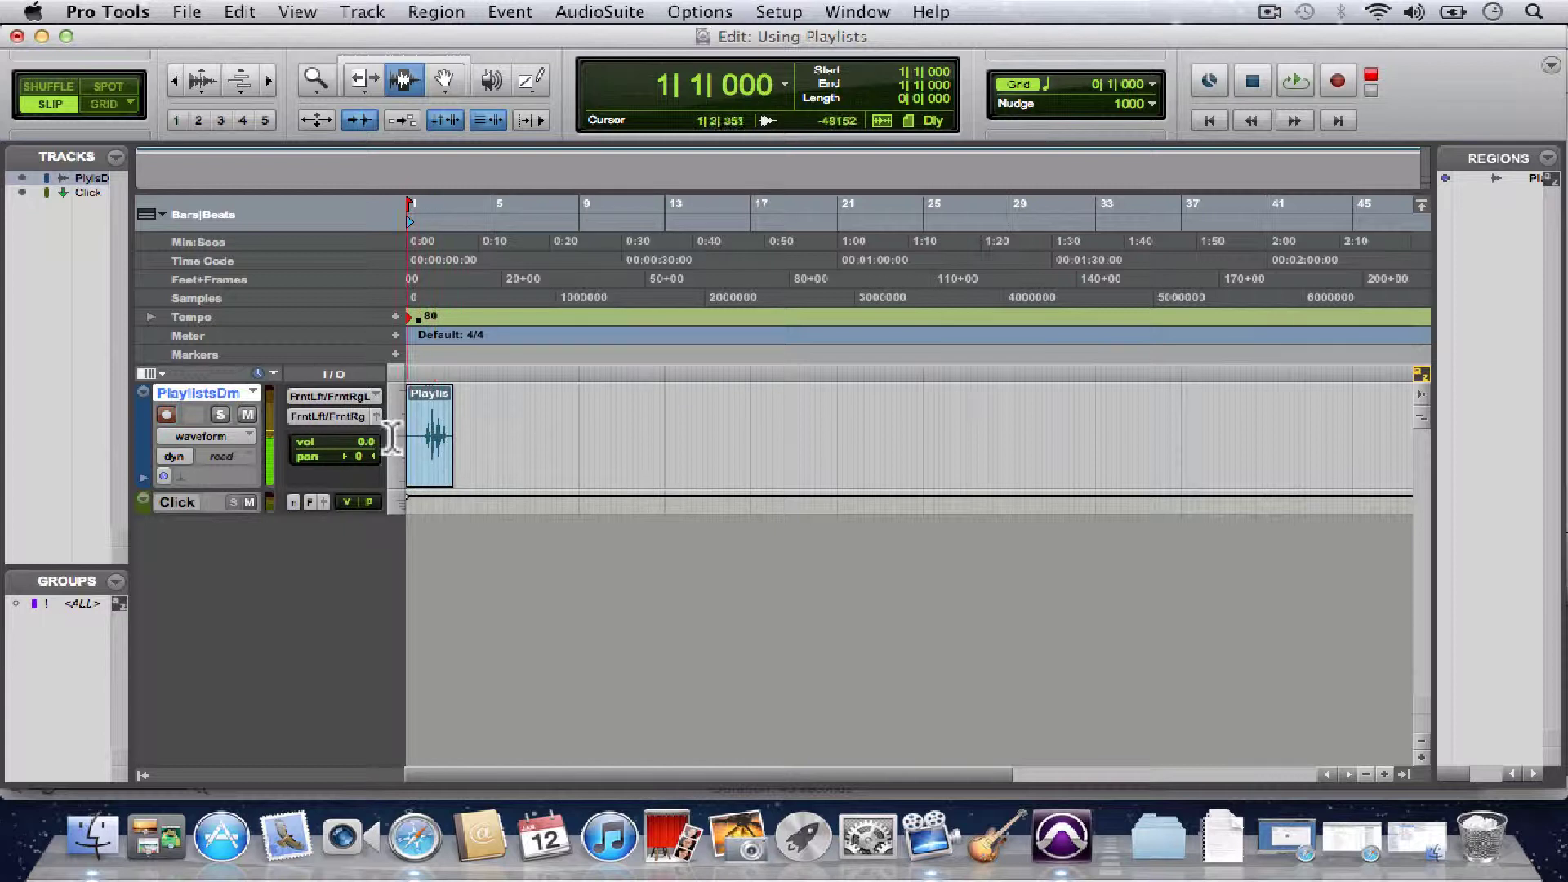
Step: Create a new empty playlist on the audio track, named Playlists Demo.01
left_click(255, 390)
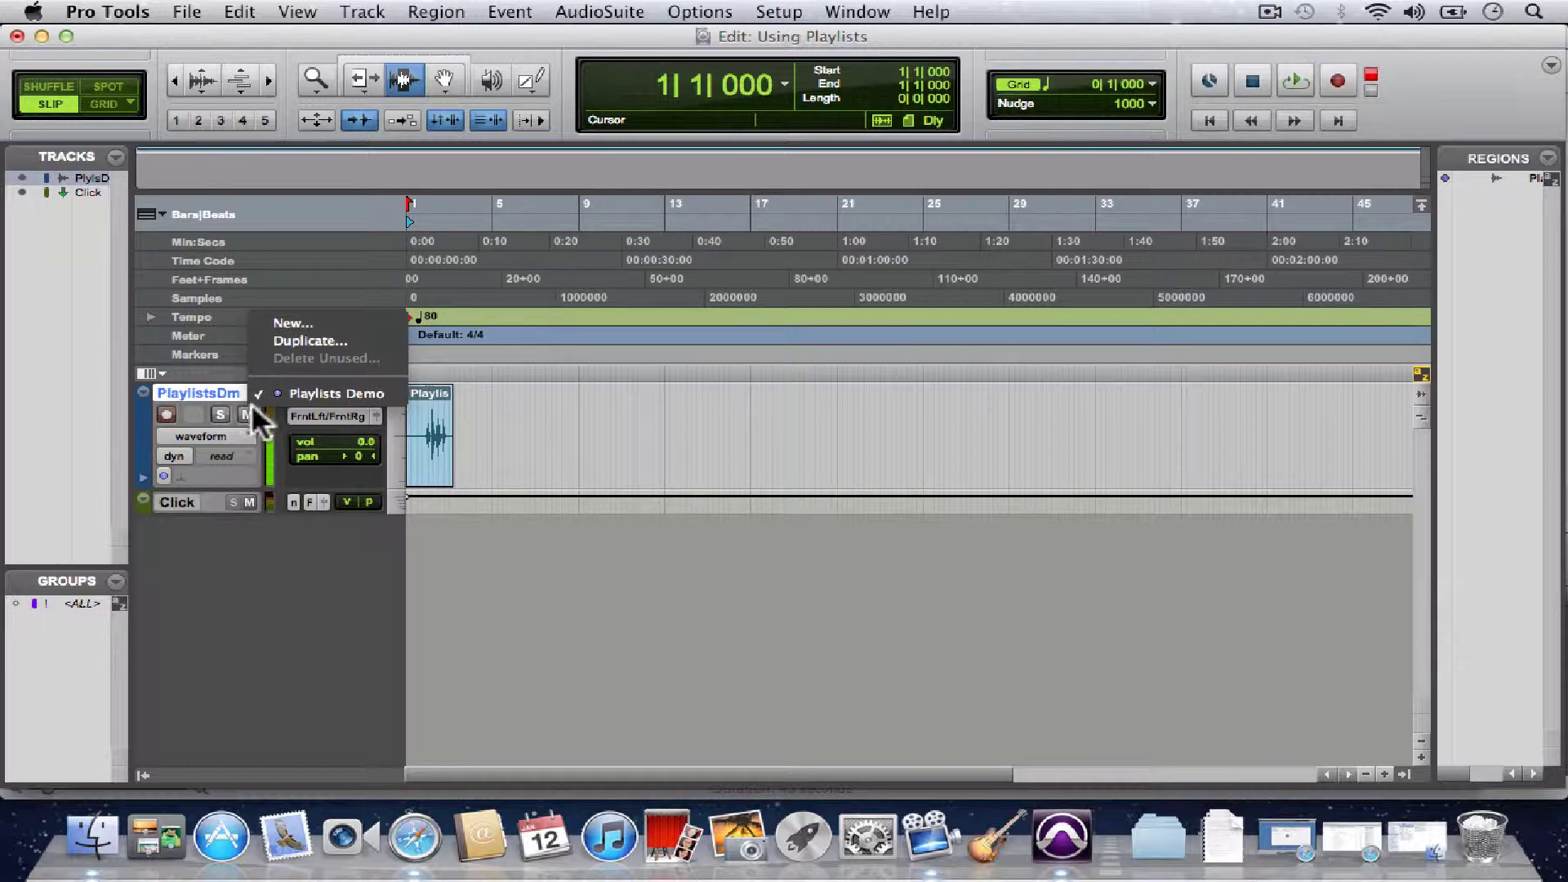
left_click(258, 446)
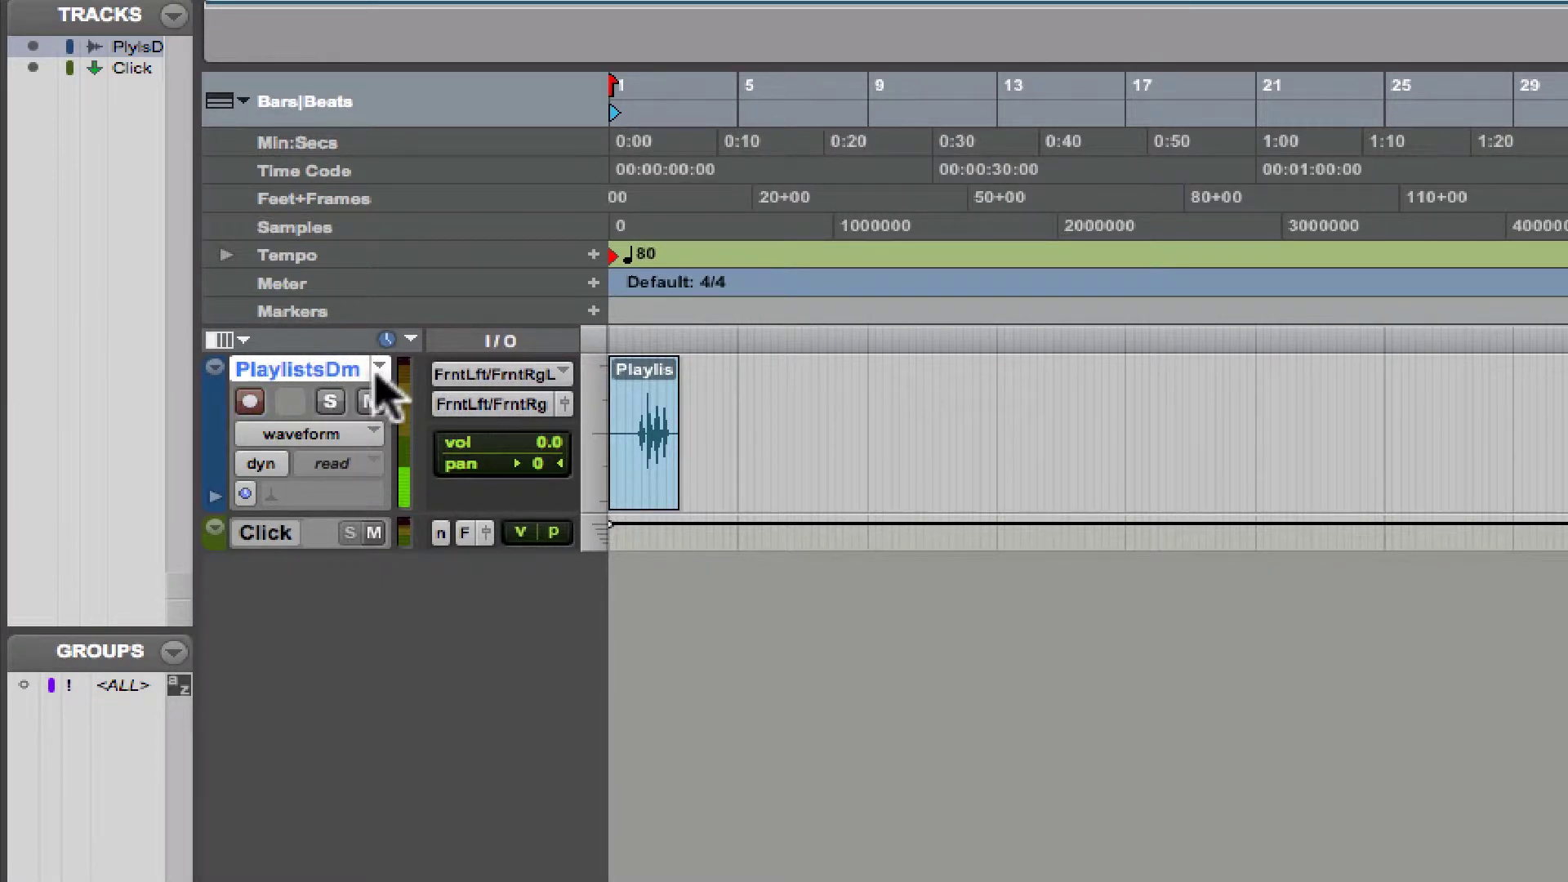
left_click(380, 370)
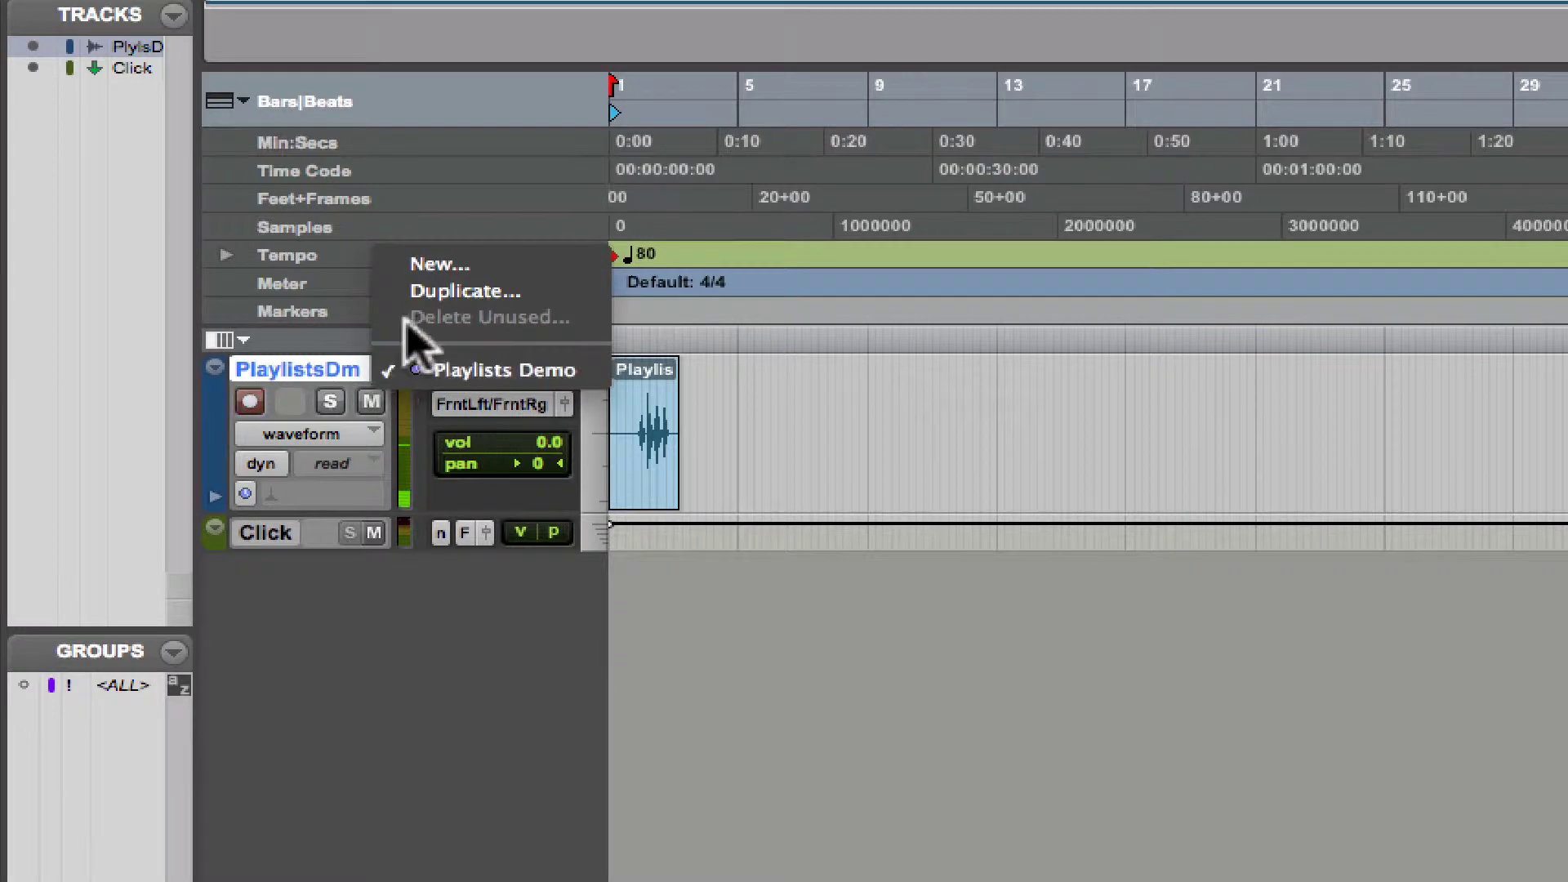
left_click(439, 264)
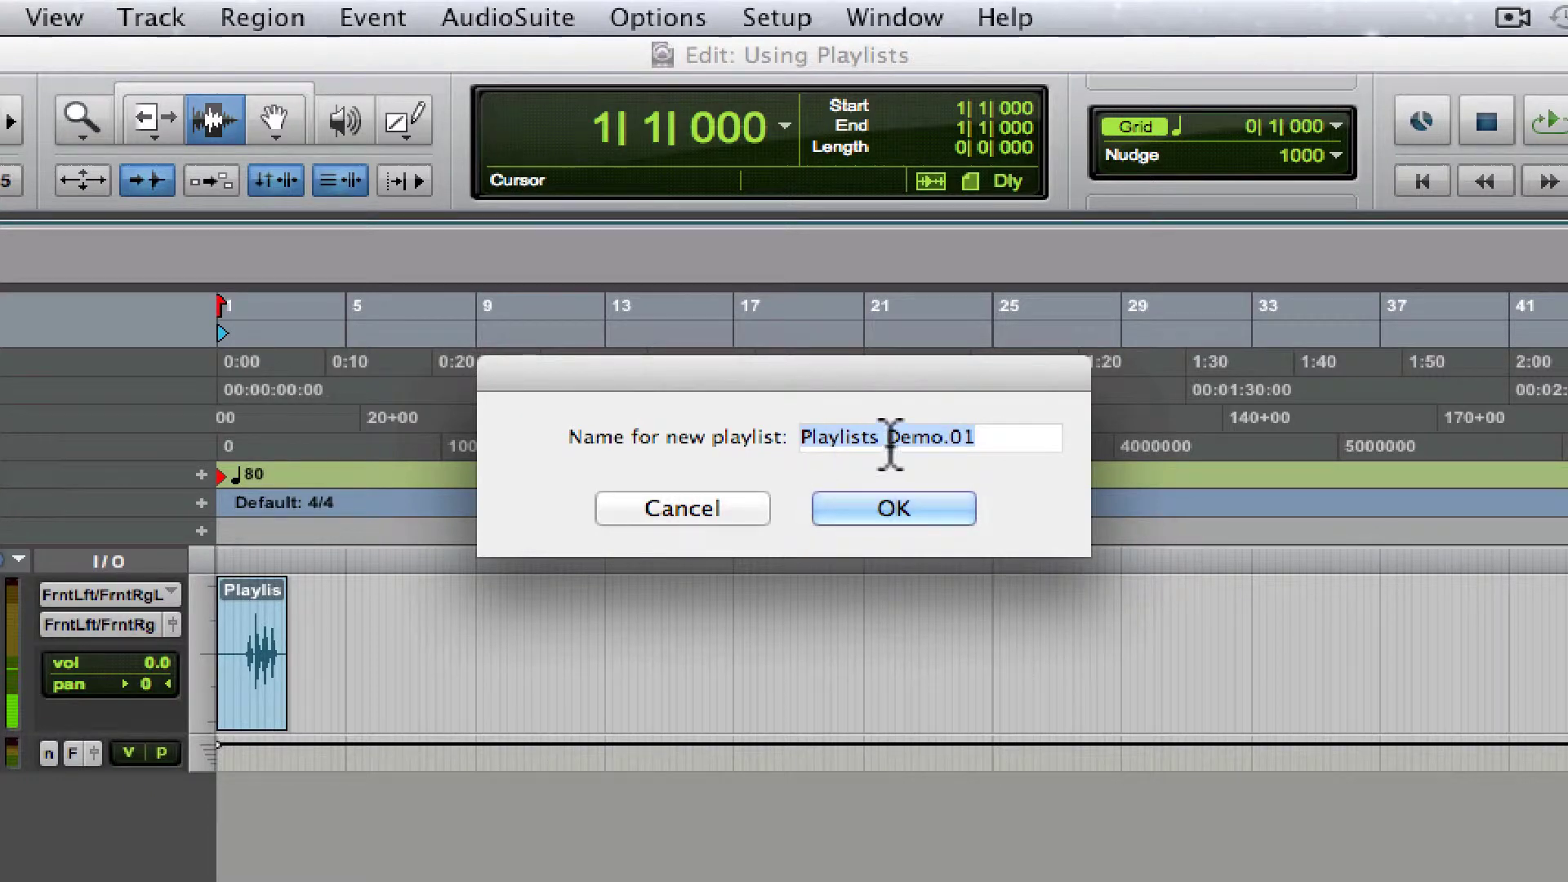
left_click(921, 523)
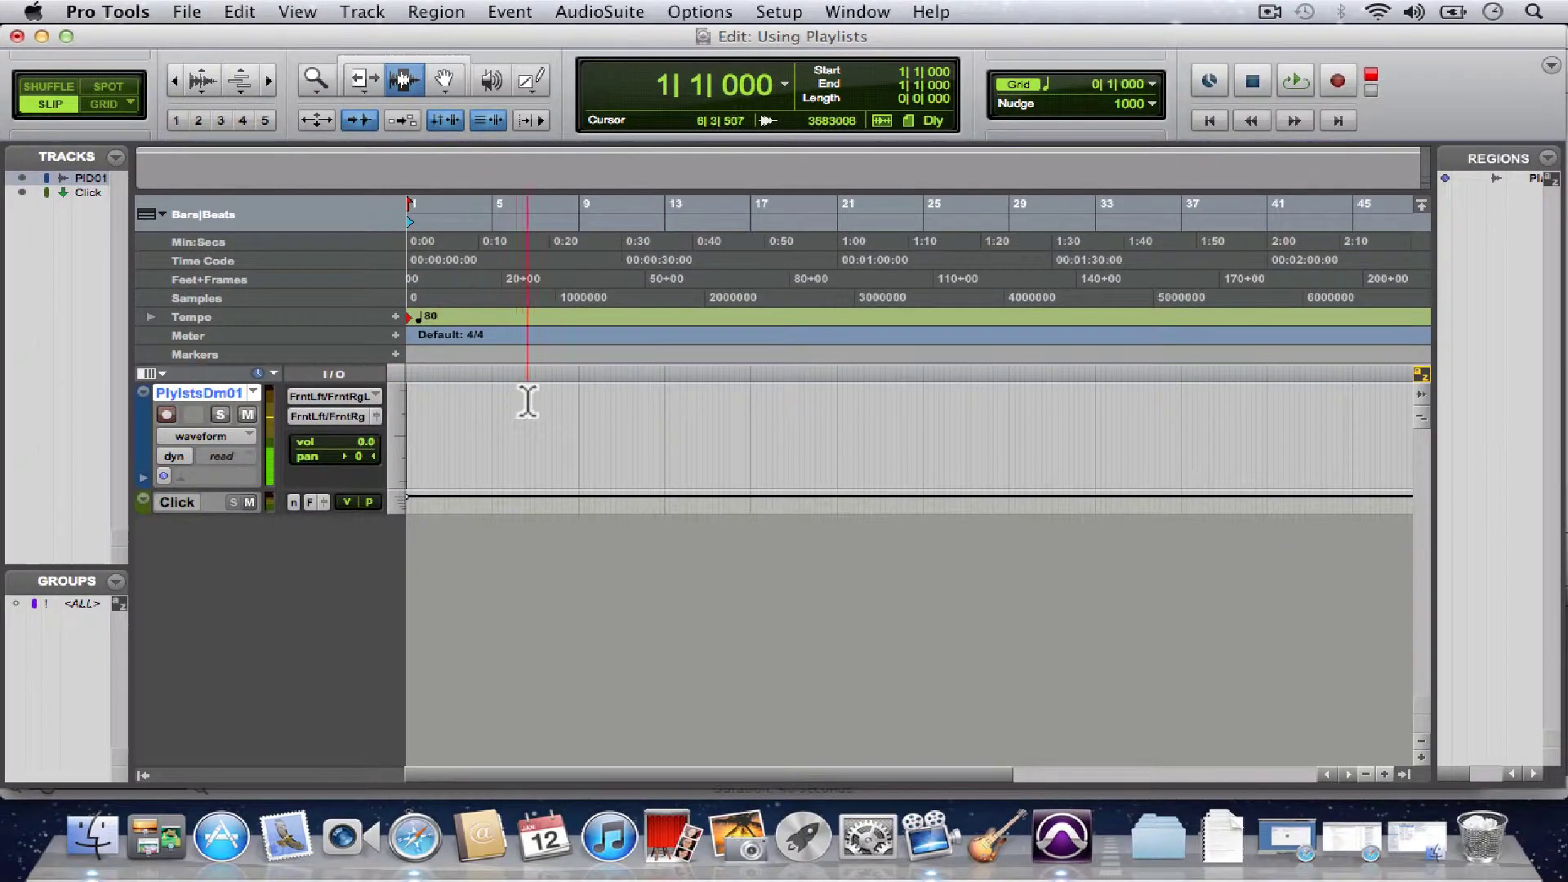
Step: Record a short take from bar 1 on the Playlists Demo.01 playlist
left_click(1325, 85)
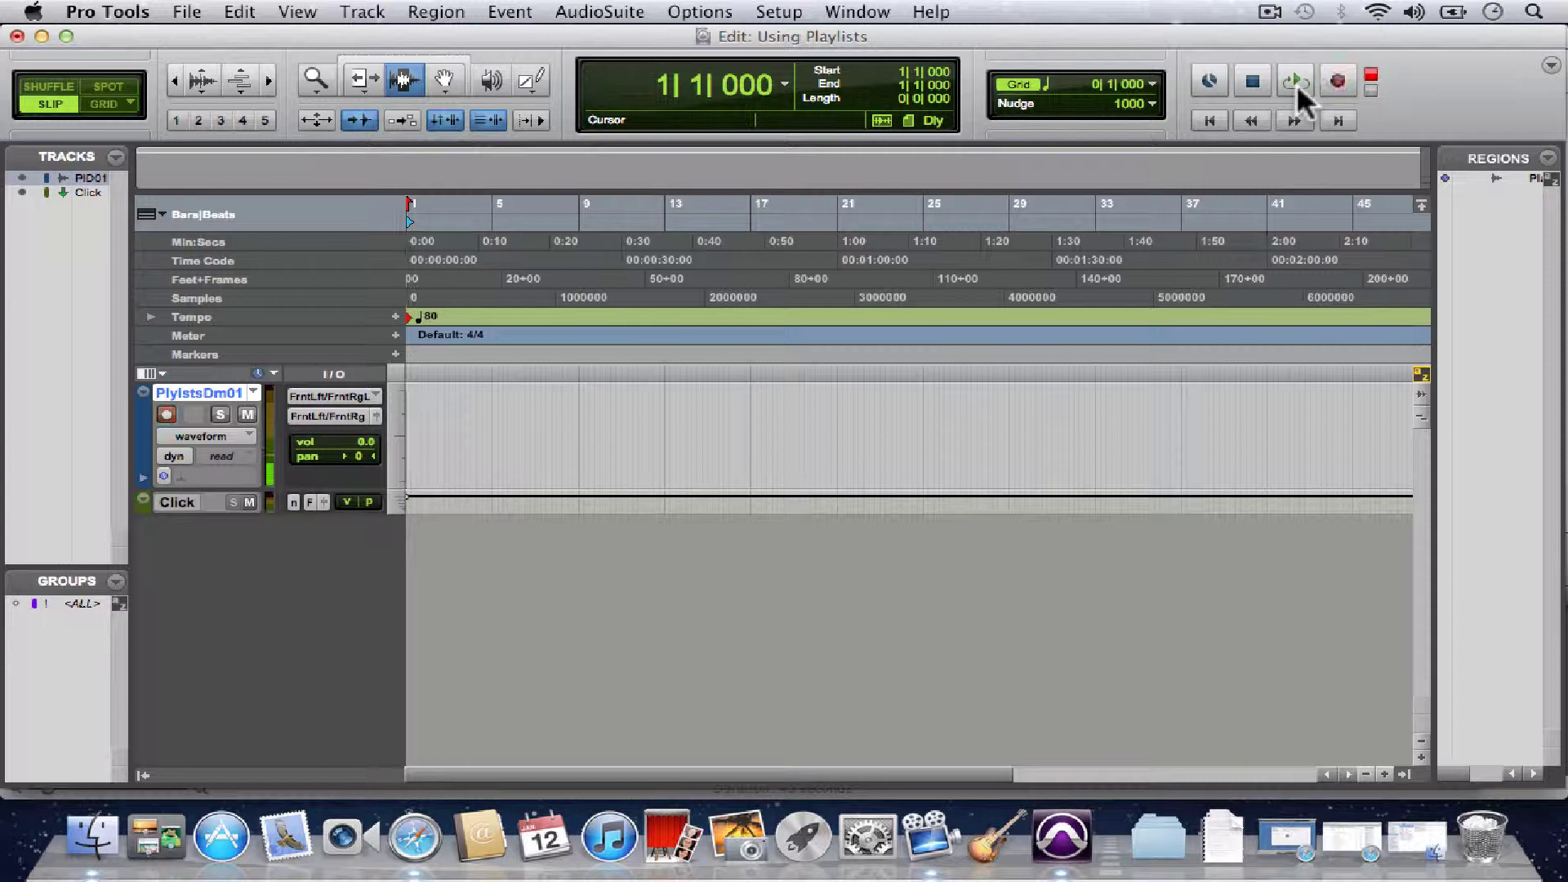
left_click(1296, 84)
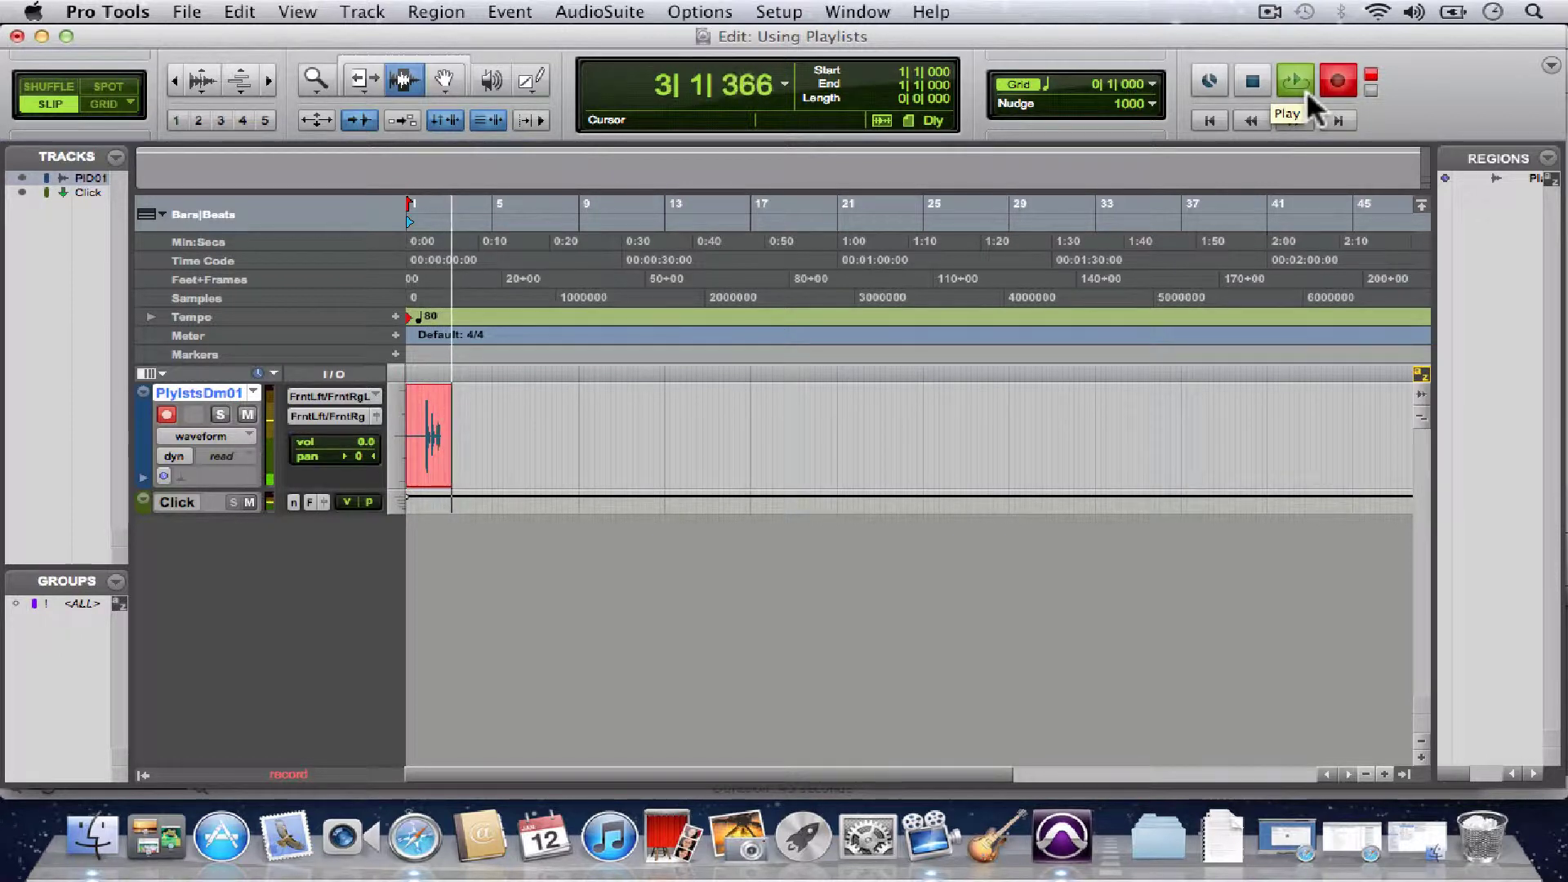
key("space")
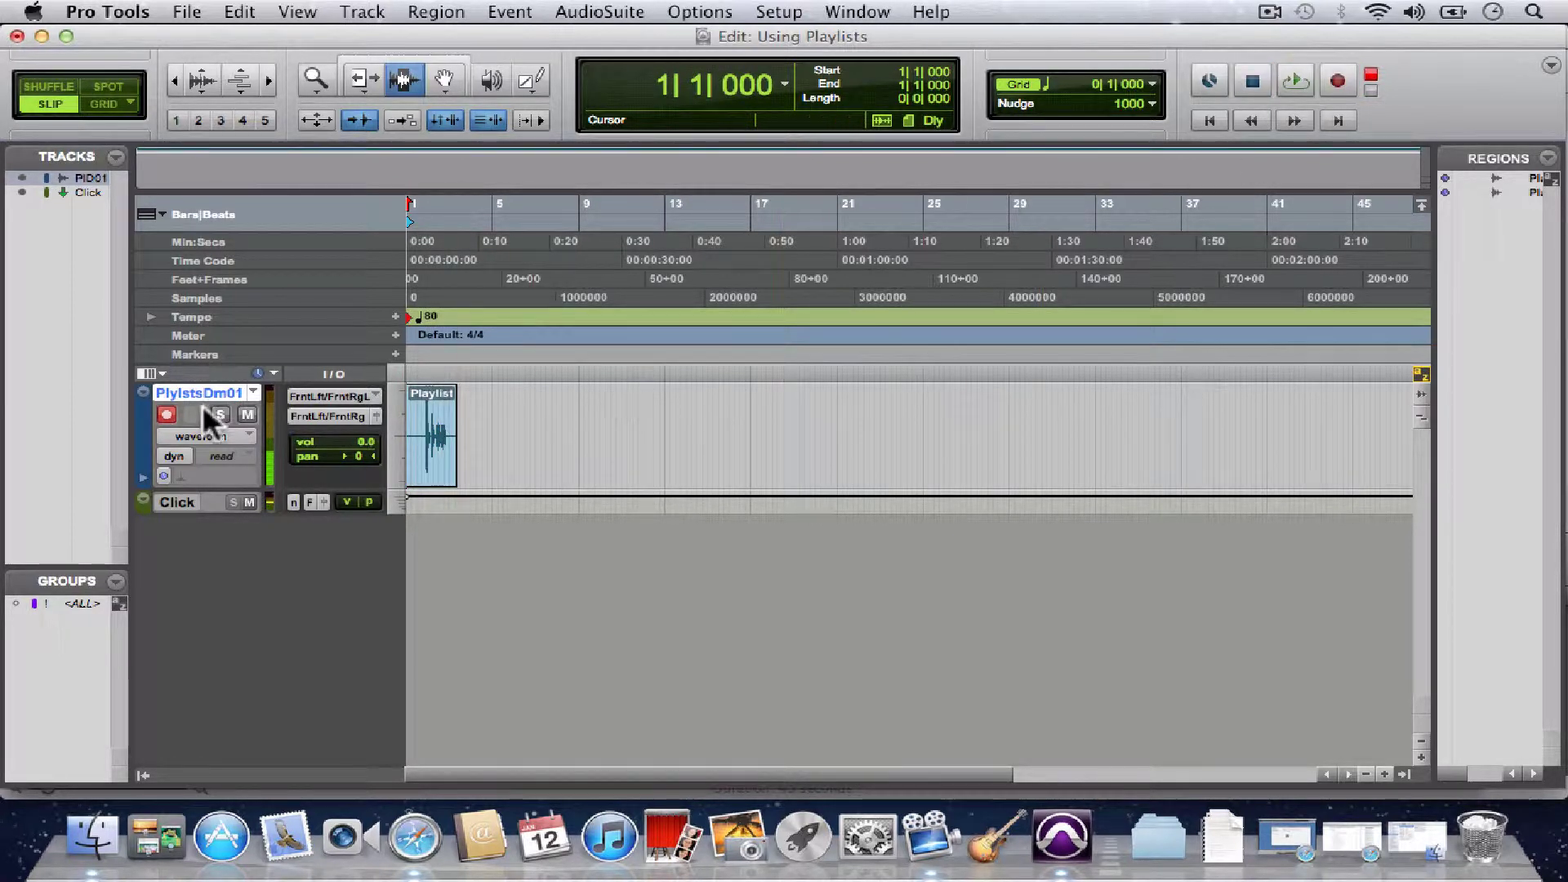
Step: Create a new playlist named Playlists Demo.02 on the audio track and record a short take on it from bar 1
left_click(254, 393)
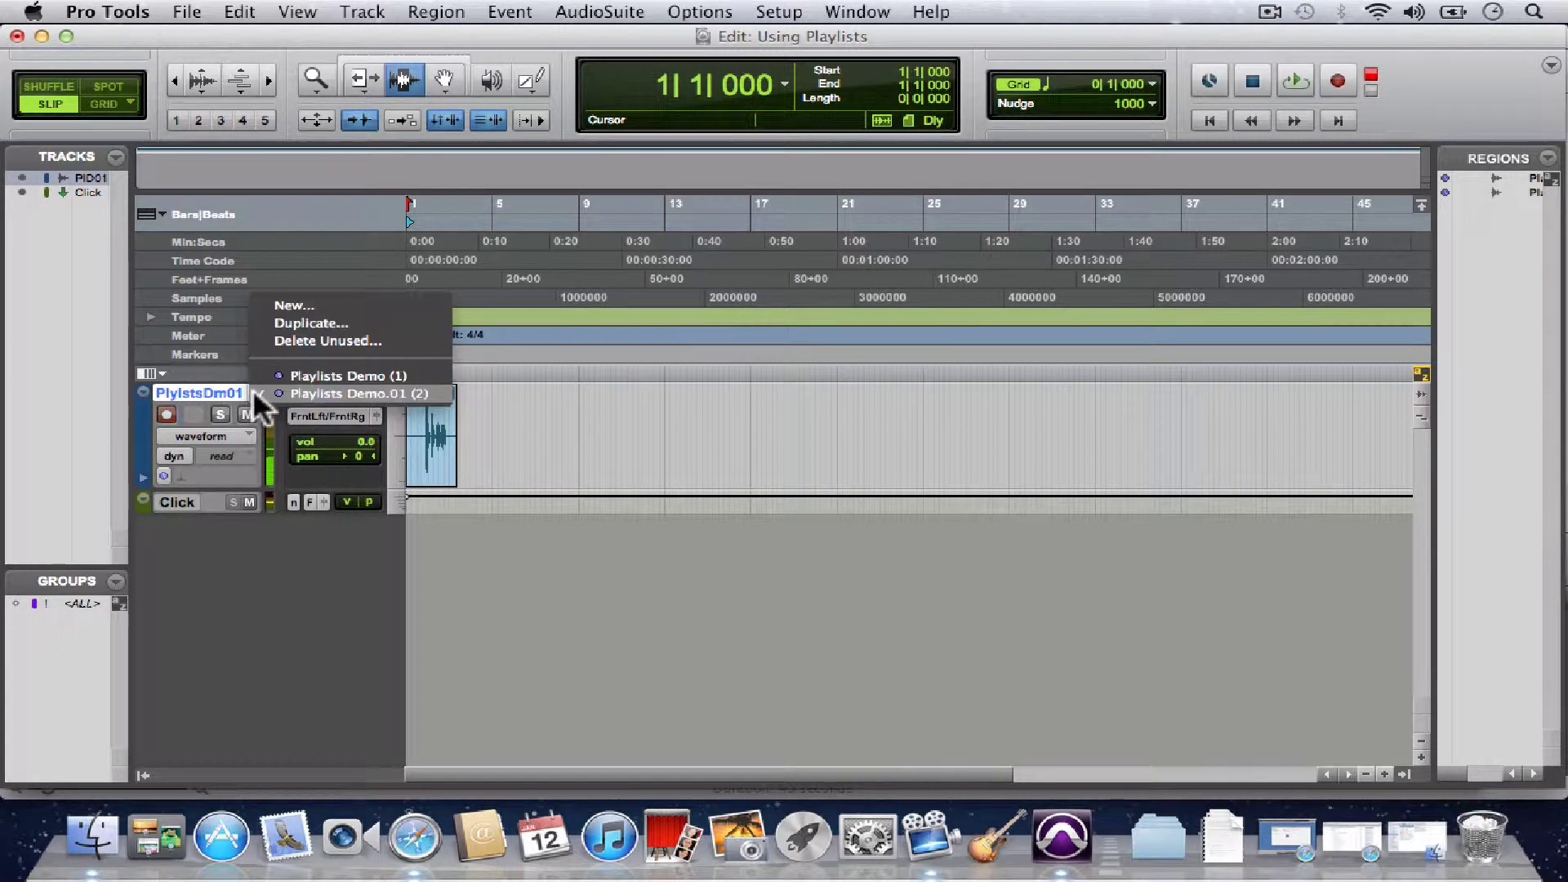
left_click(306, 296)
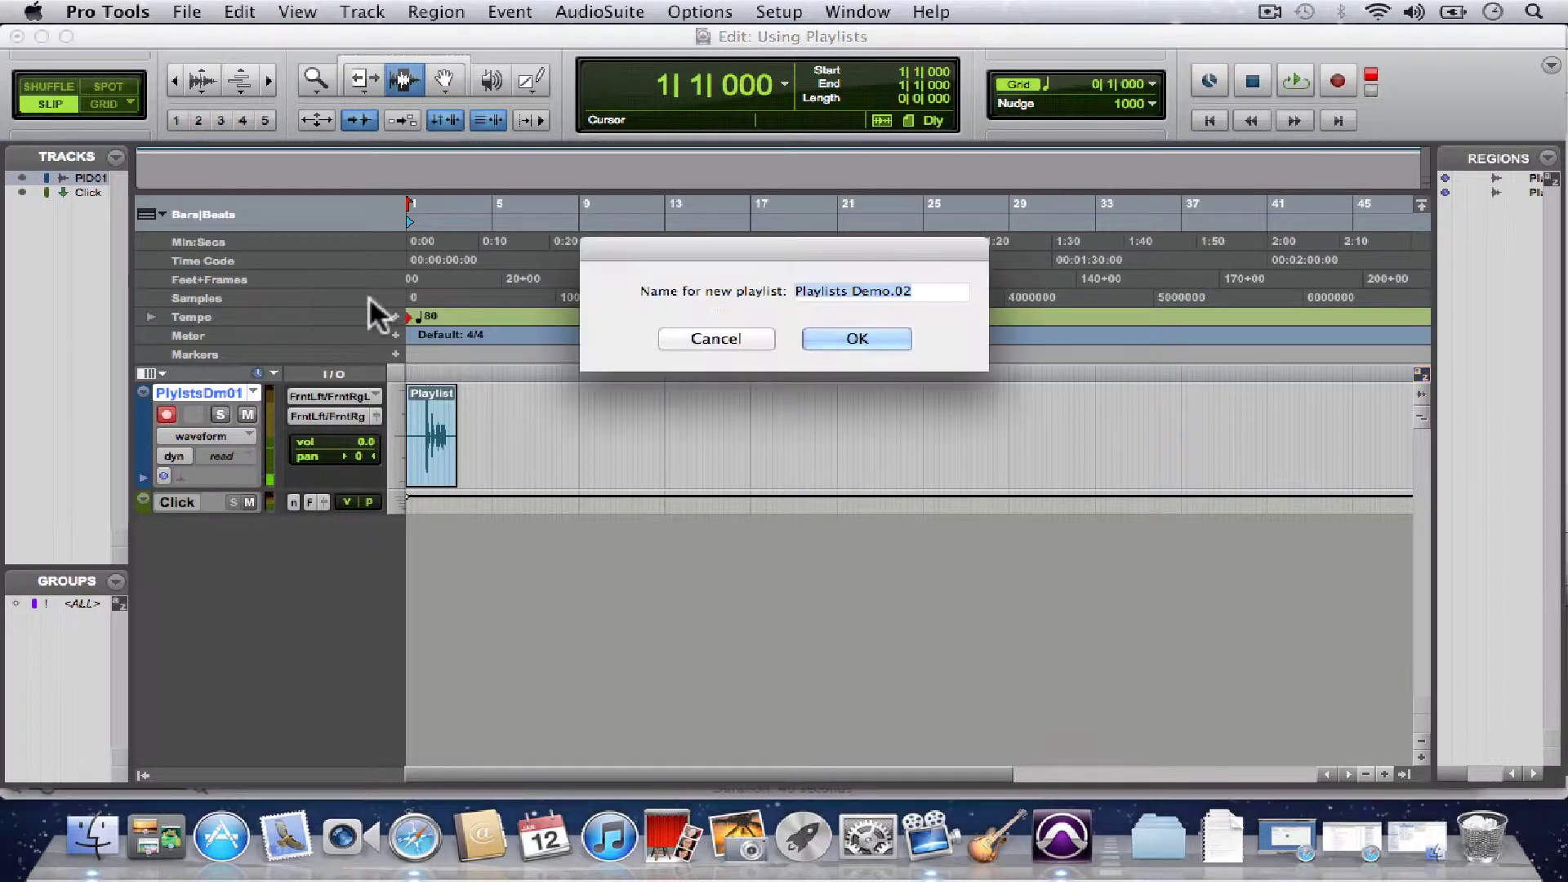
left_click(888, 351)
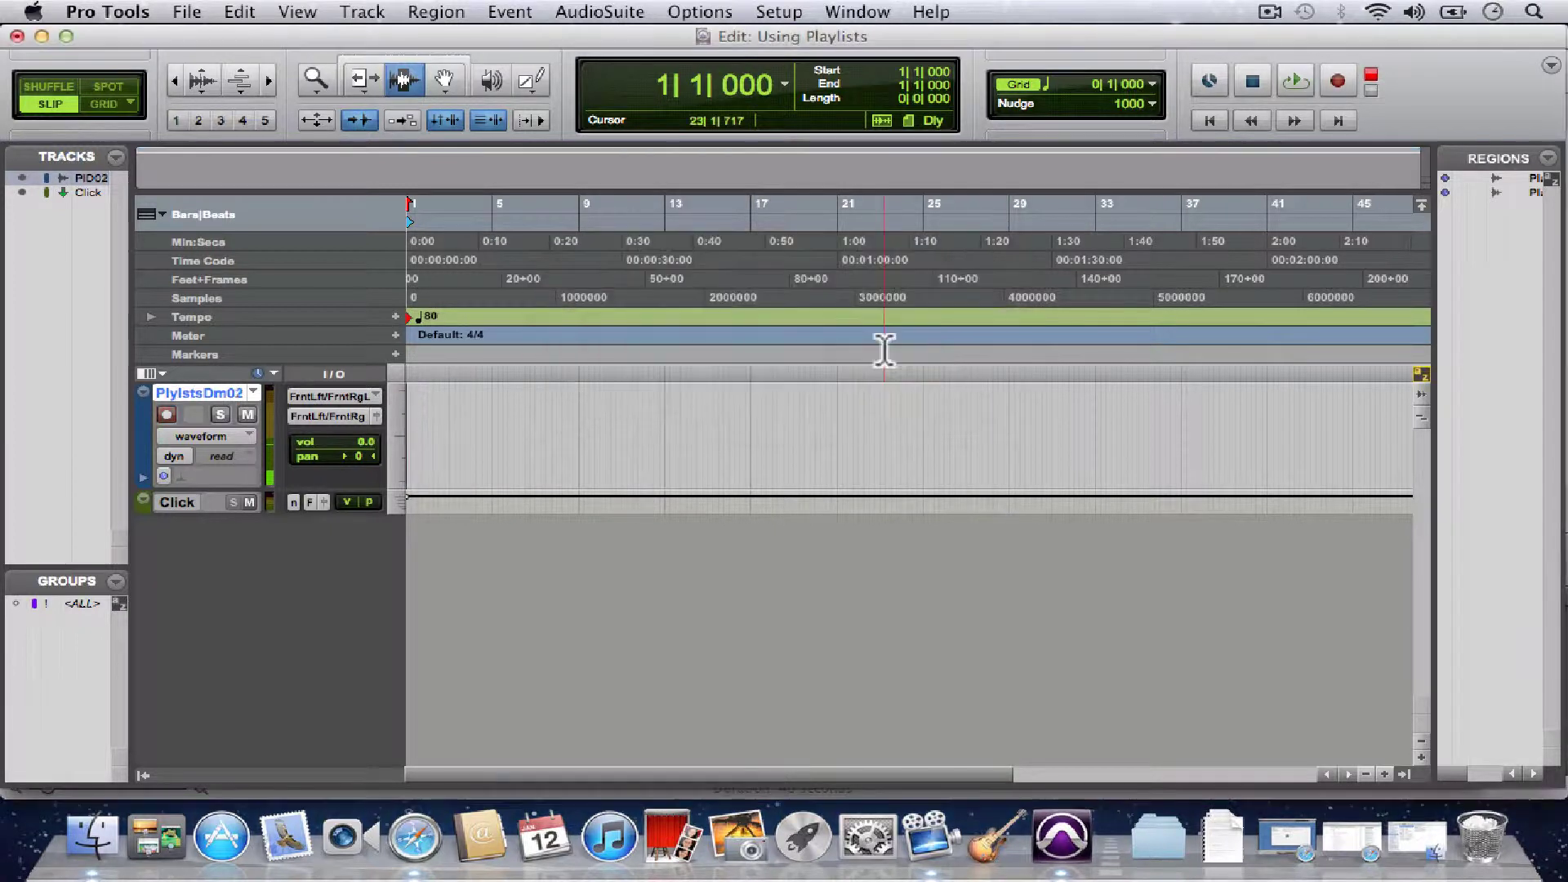
left_click(1295, 85)
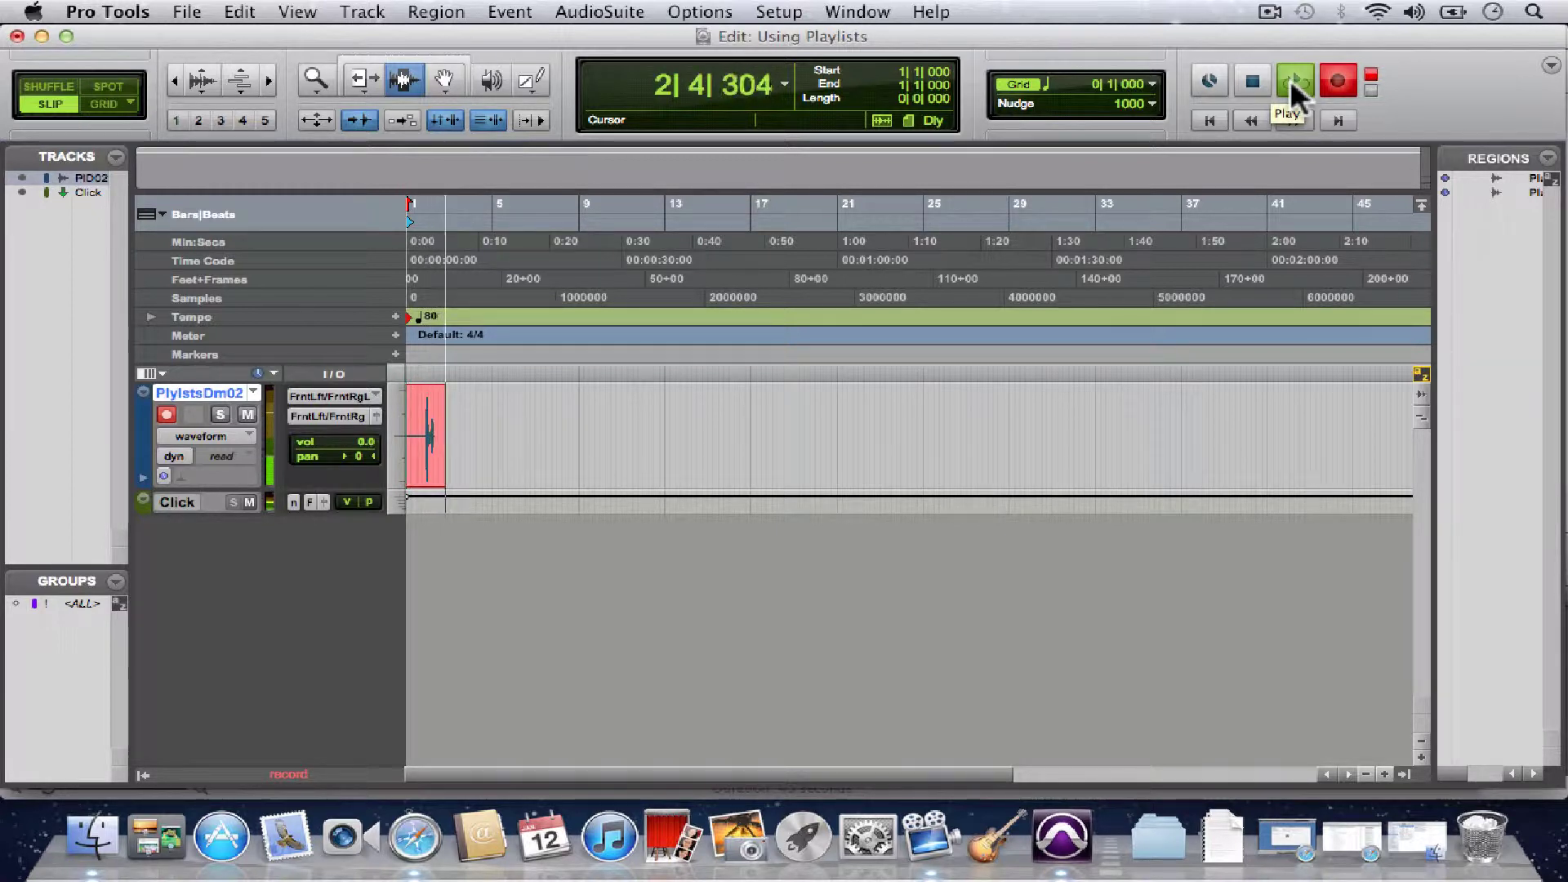
left_click(1252, 82)
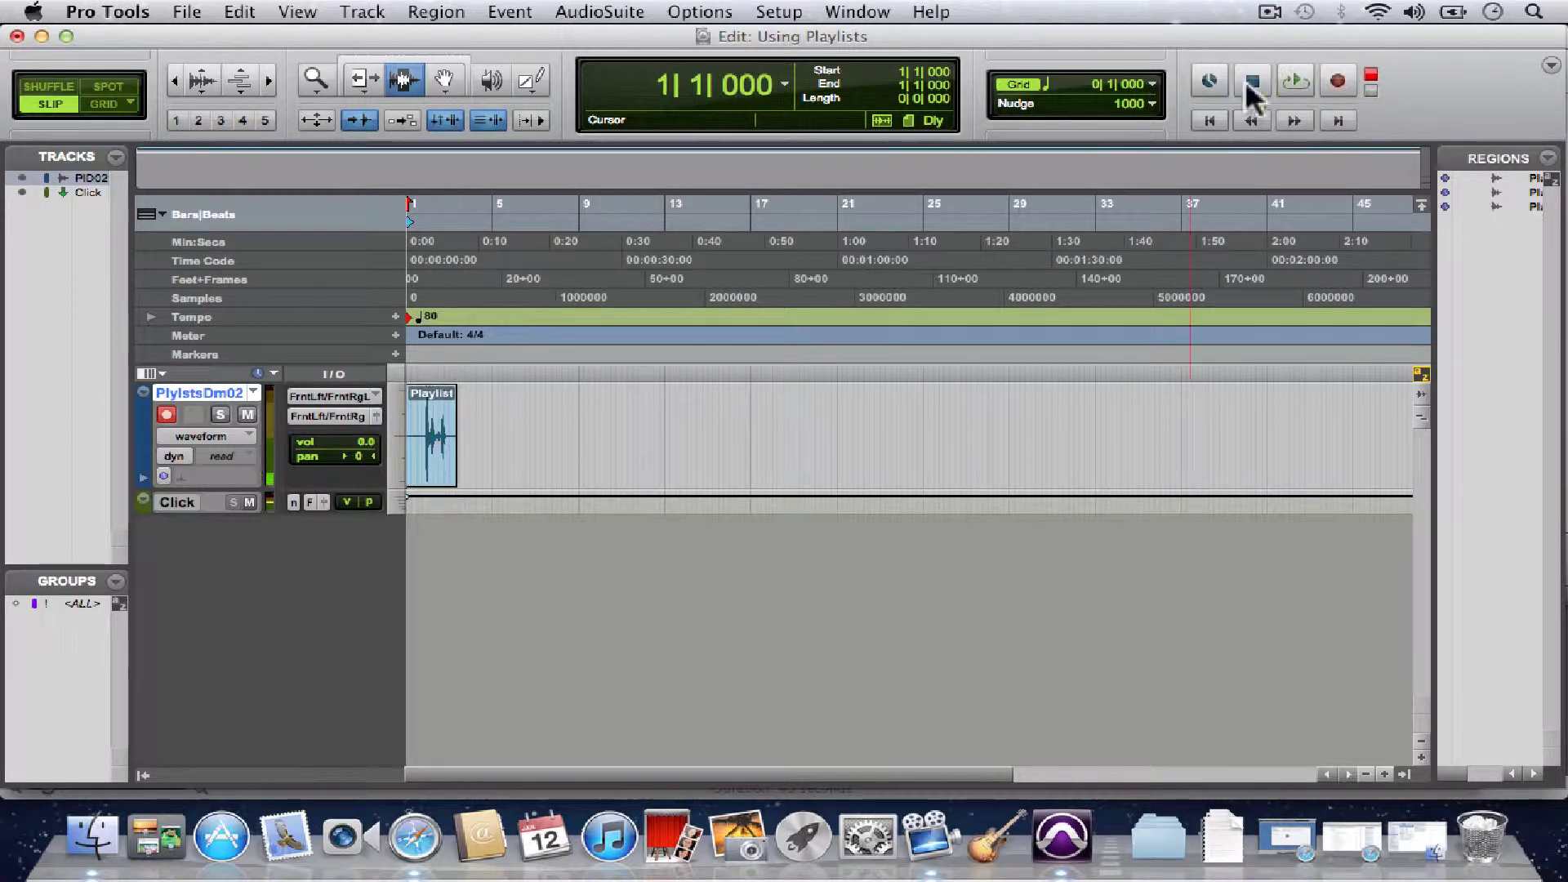
Step: Create a new playlist named Playlists Demo.03 on the audio track and record a short take on it from bar 1
left_click(248, 390)
left_click(299, 287)
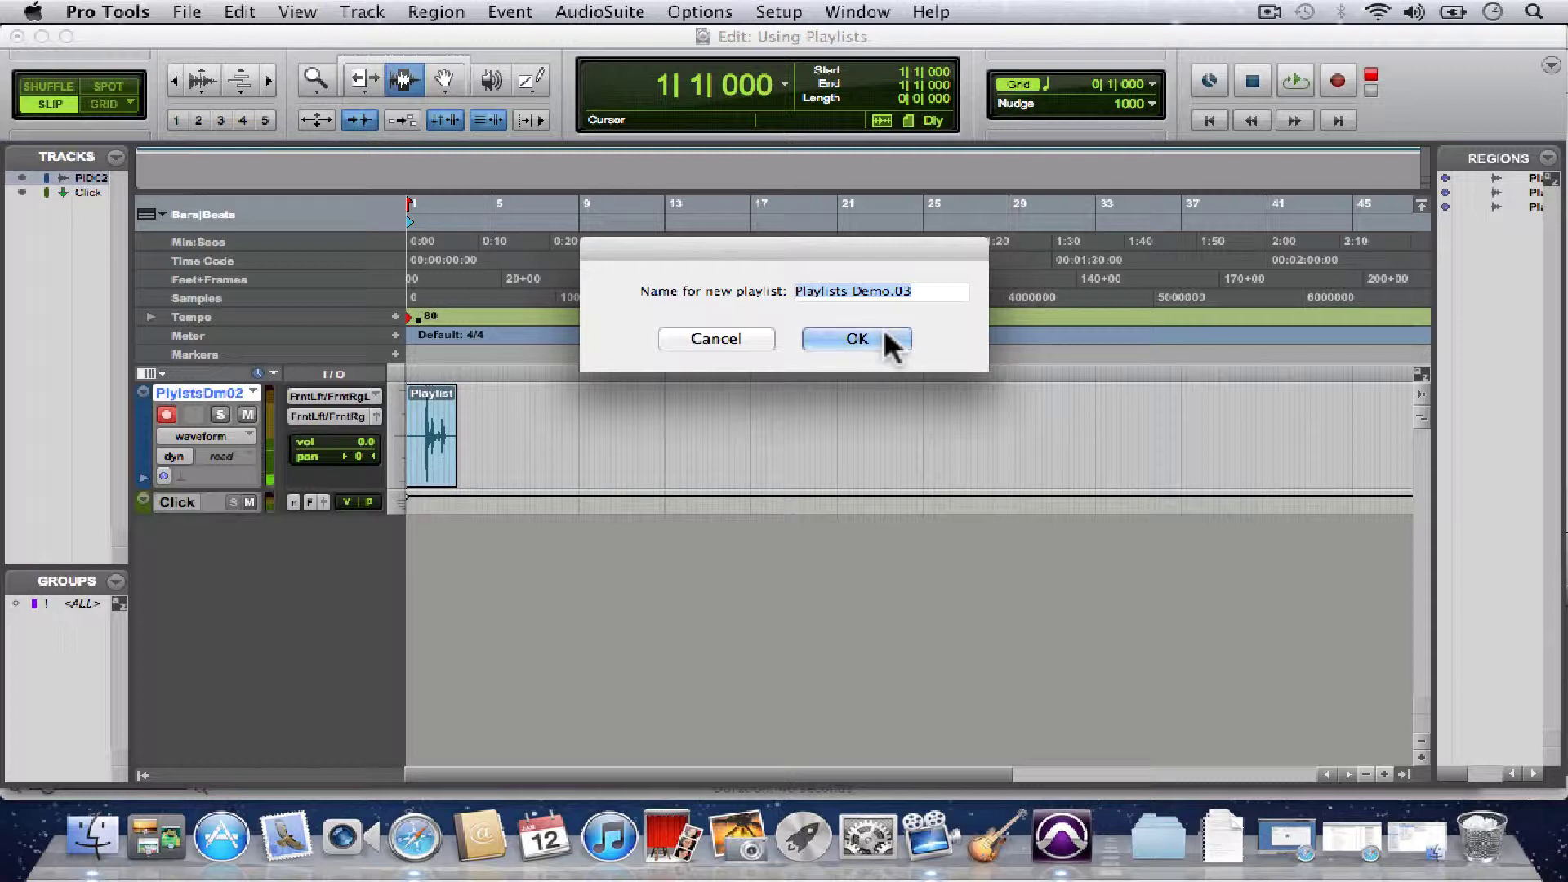
left_click(890, 341)
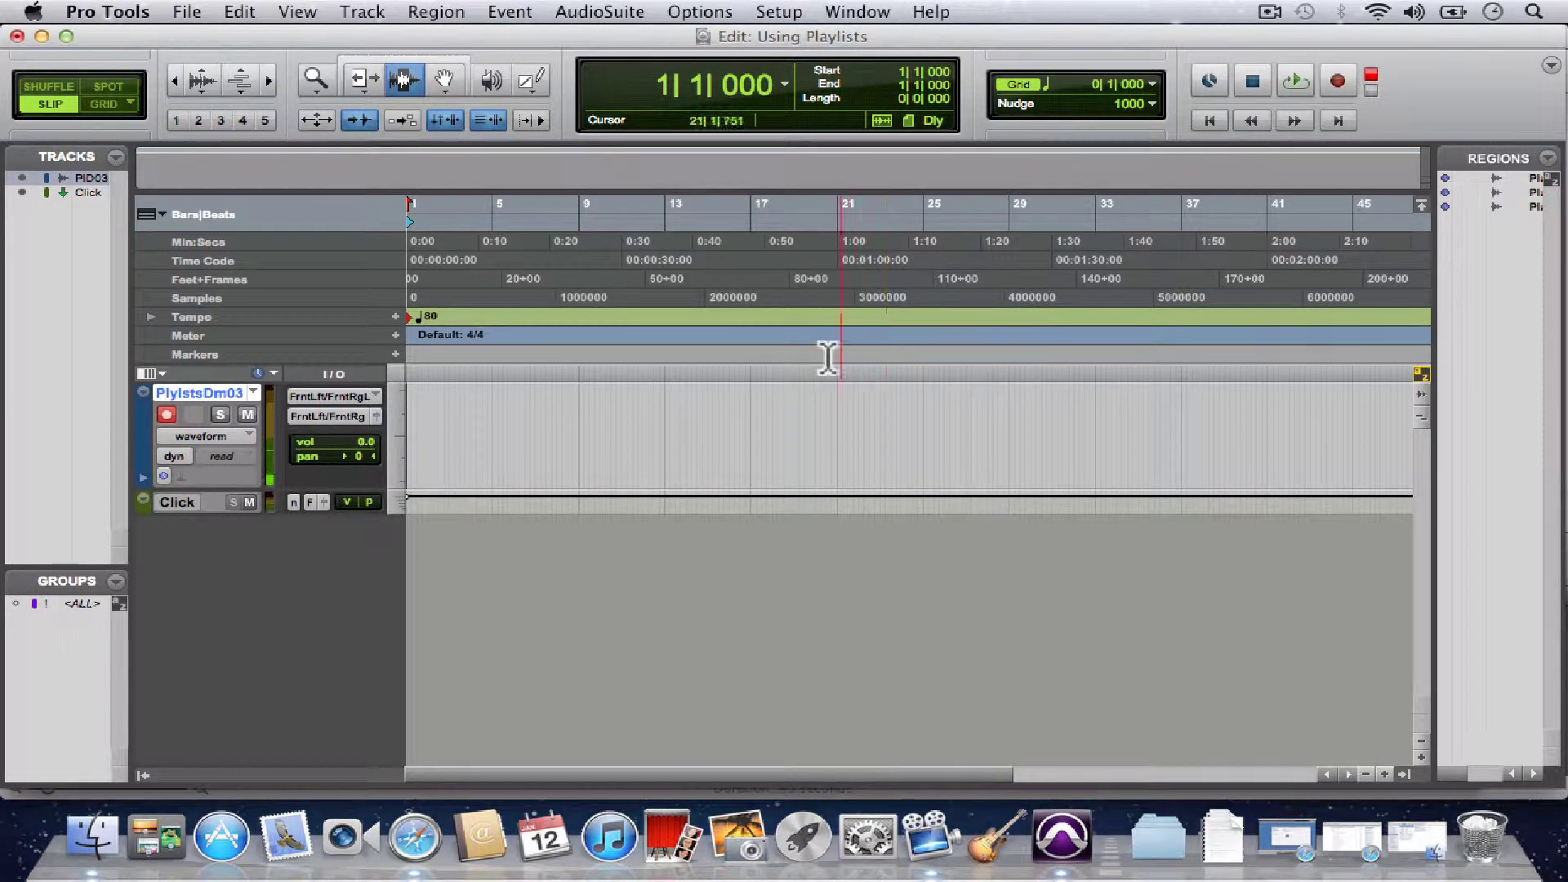
left_click(1297, 82)
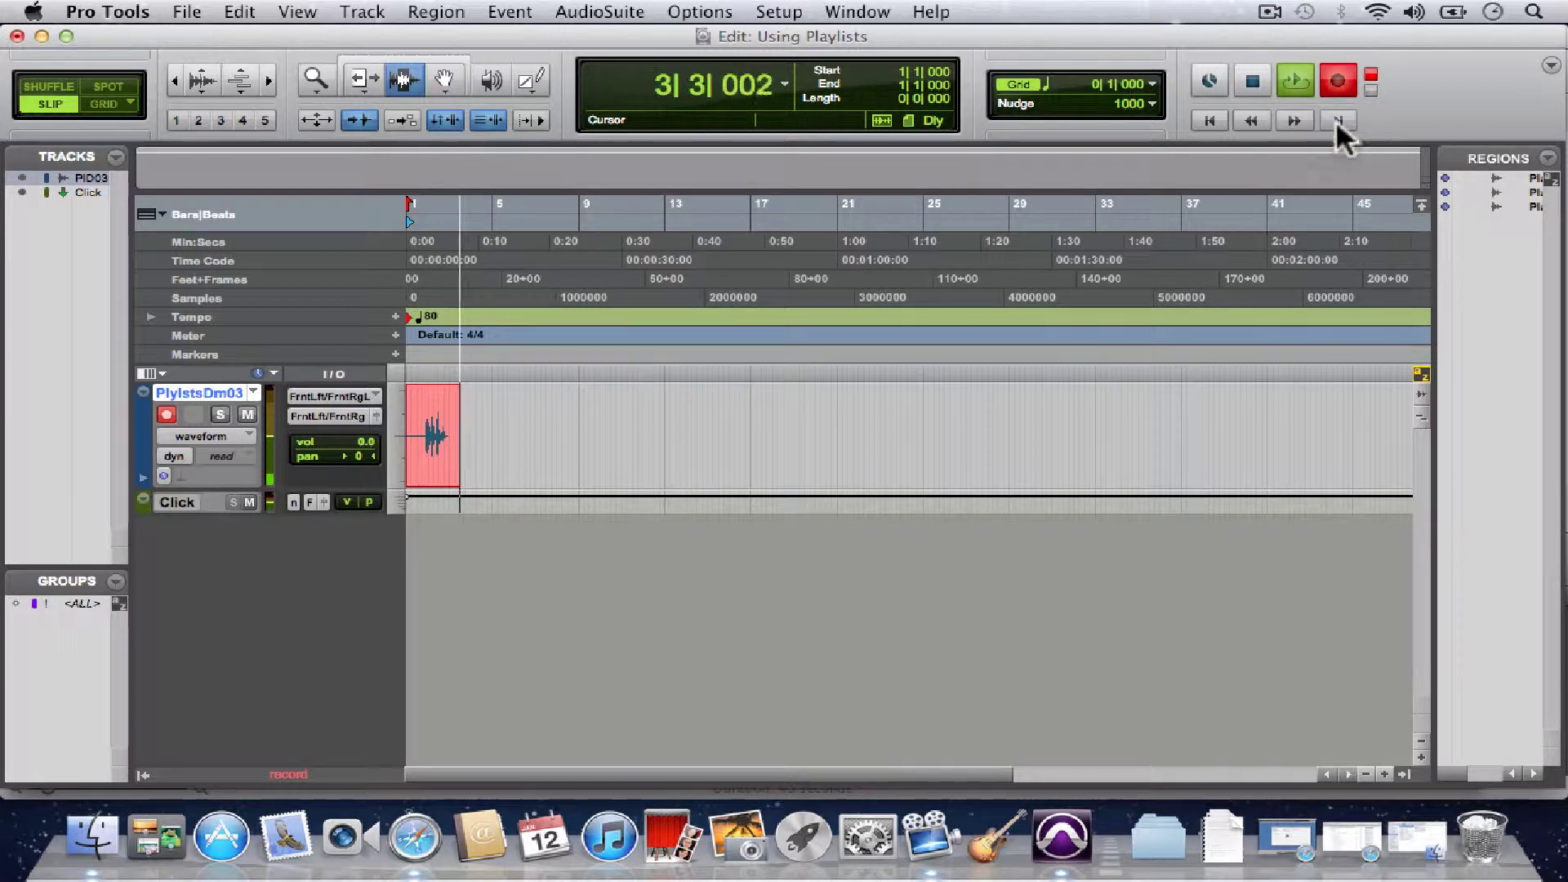
key("space")
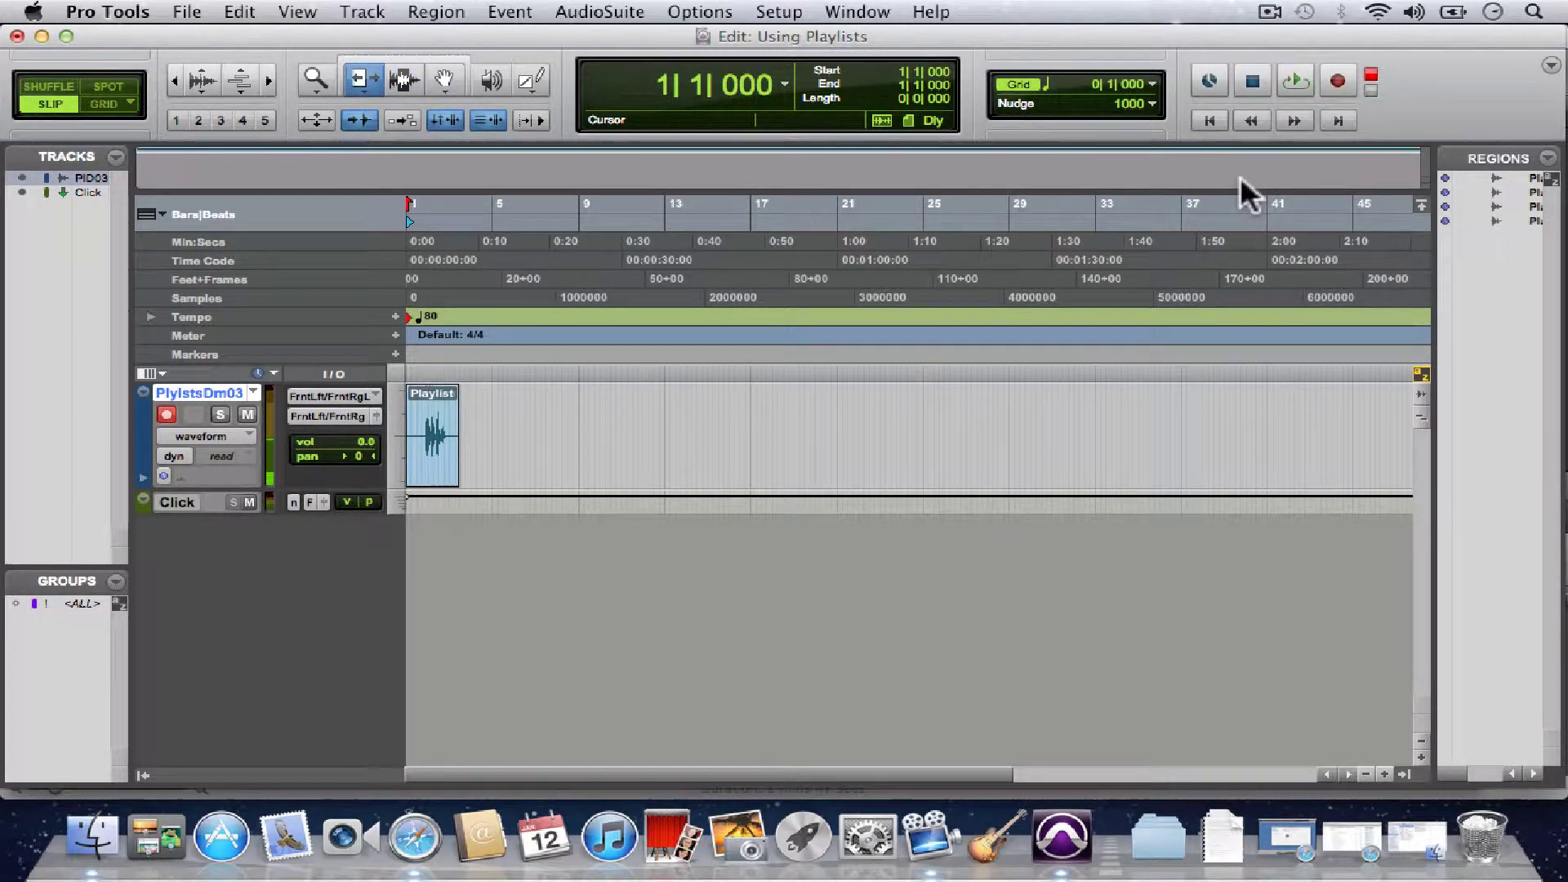
Step: Disarm recording on the audio track and switch its track view from waveform to playlists
left_click(166, 415)
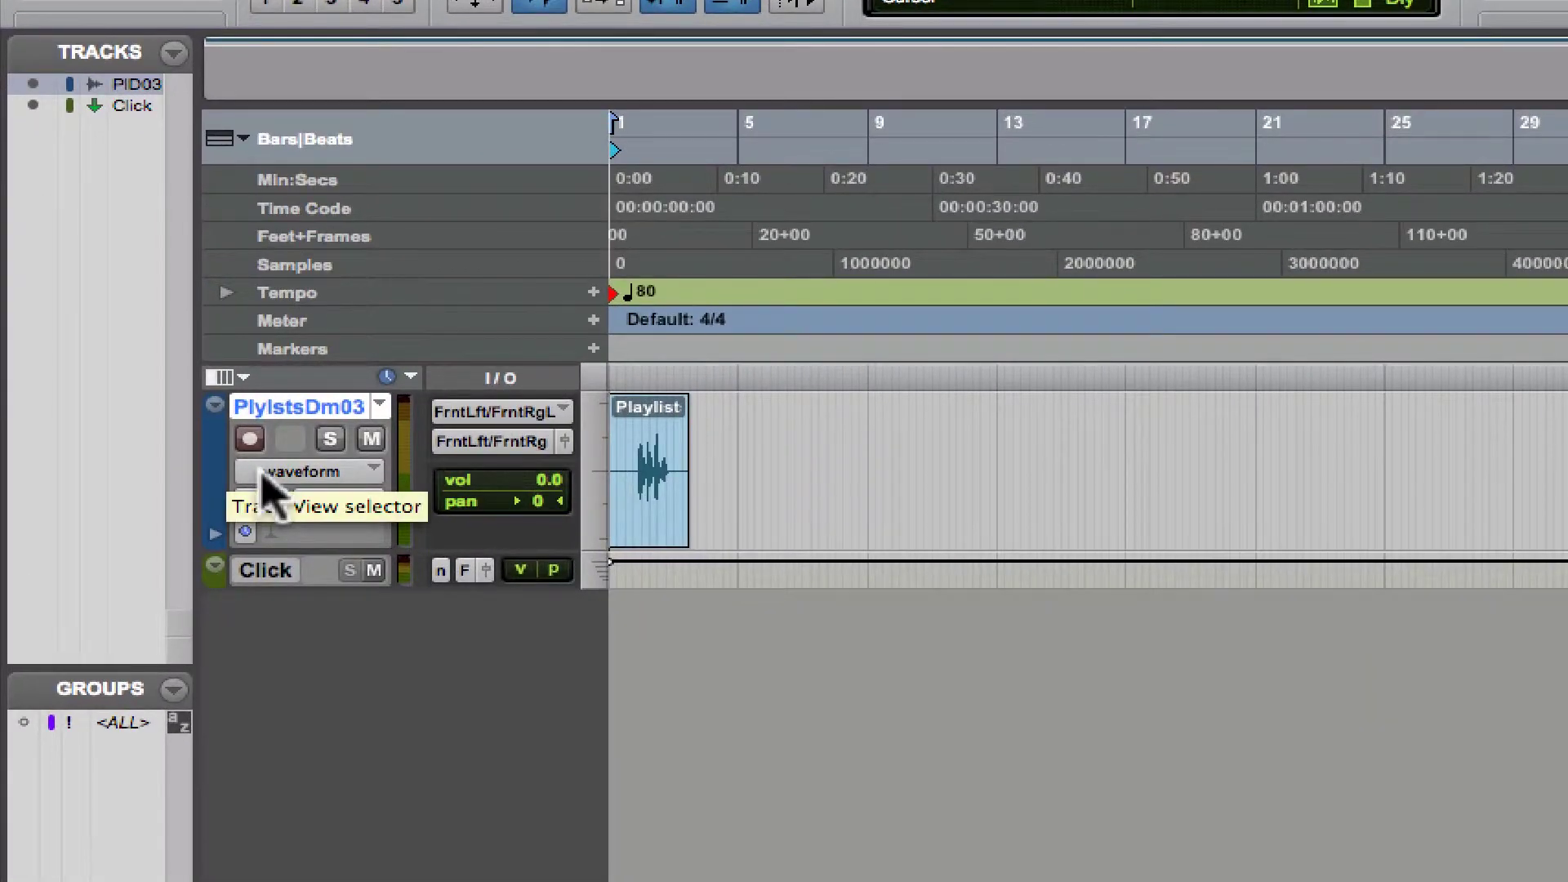
left_click(272, 474)
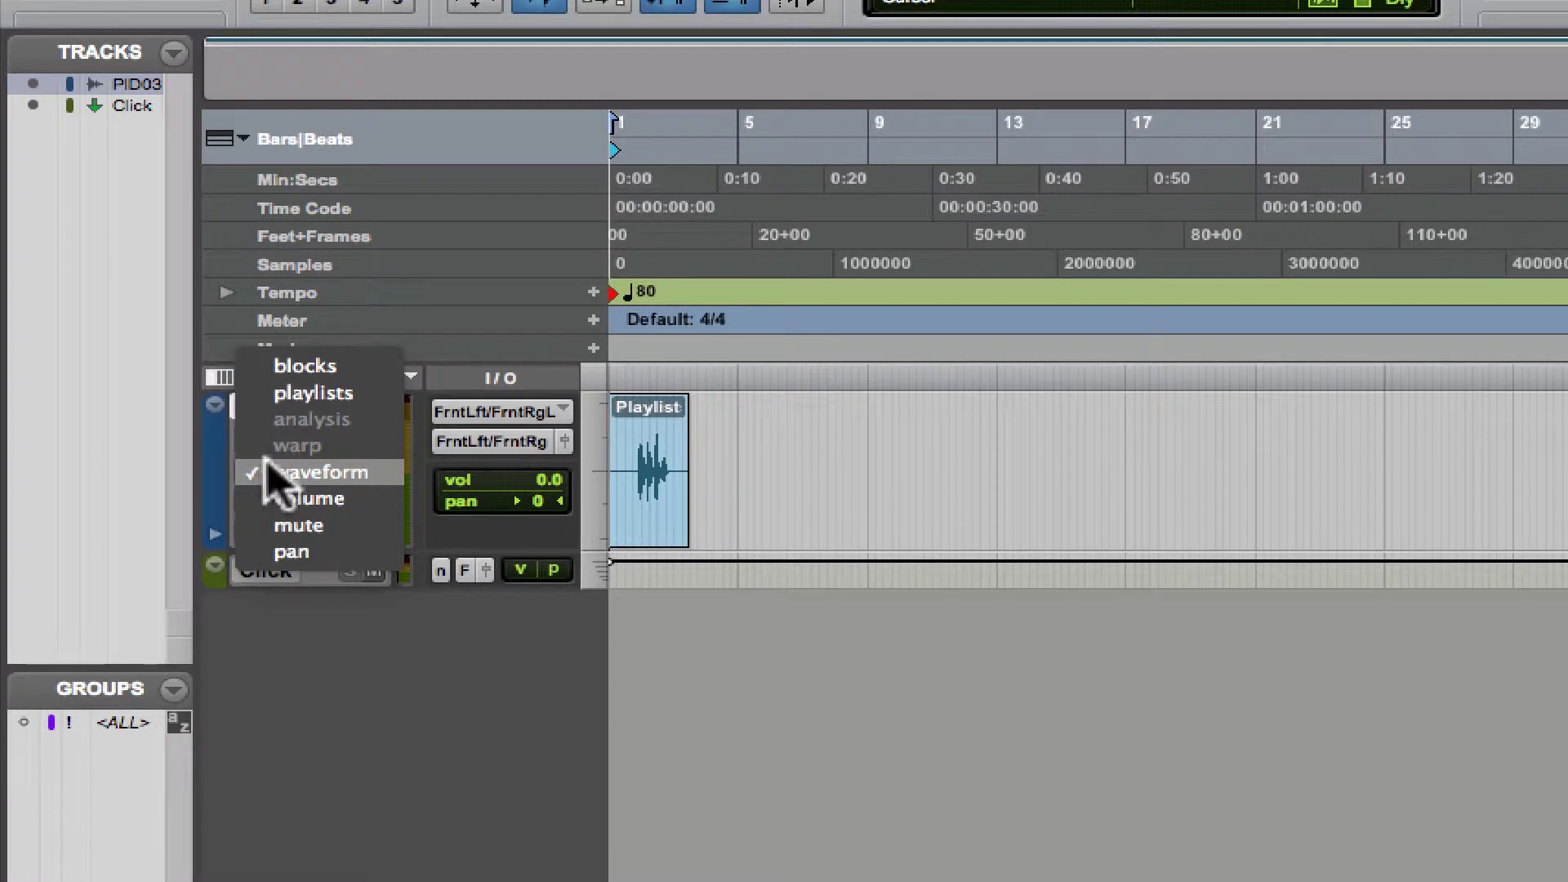
left_click(326, 393)
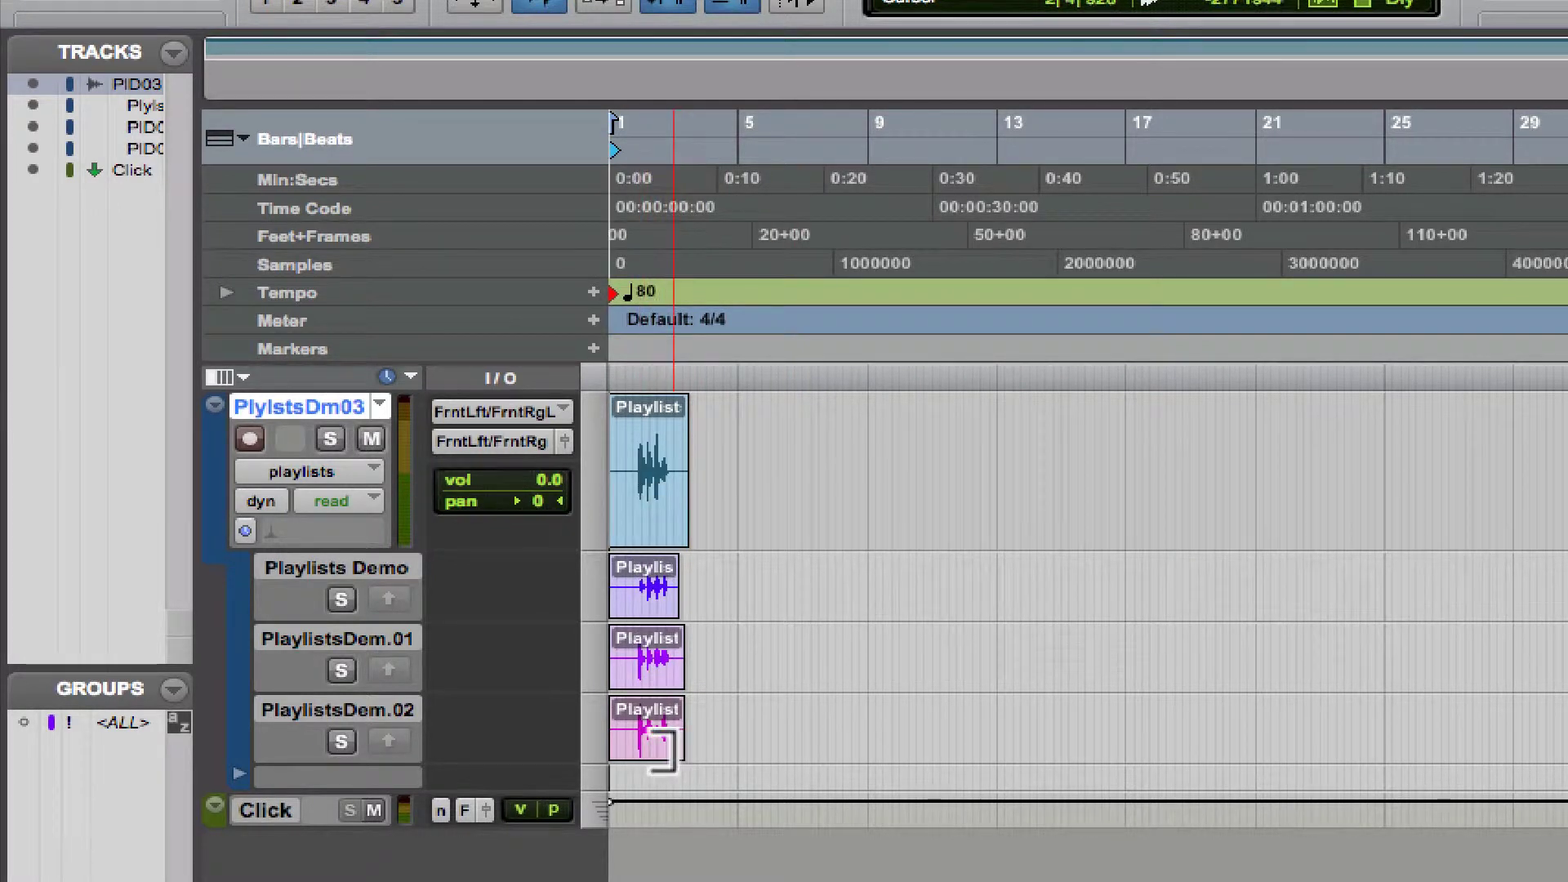
Step: Play back the Playlists Demo.03 take on the main playlist from just before its first word
key("space")
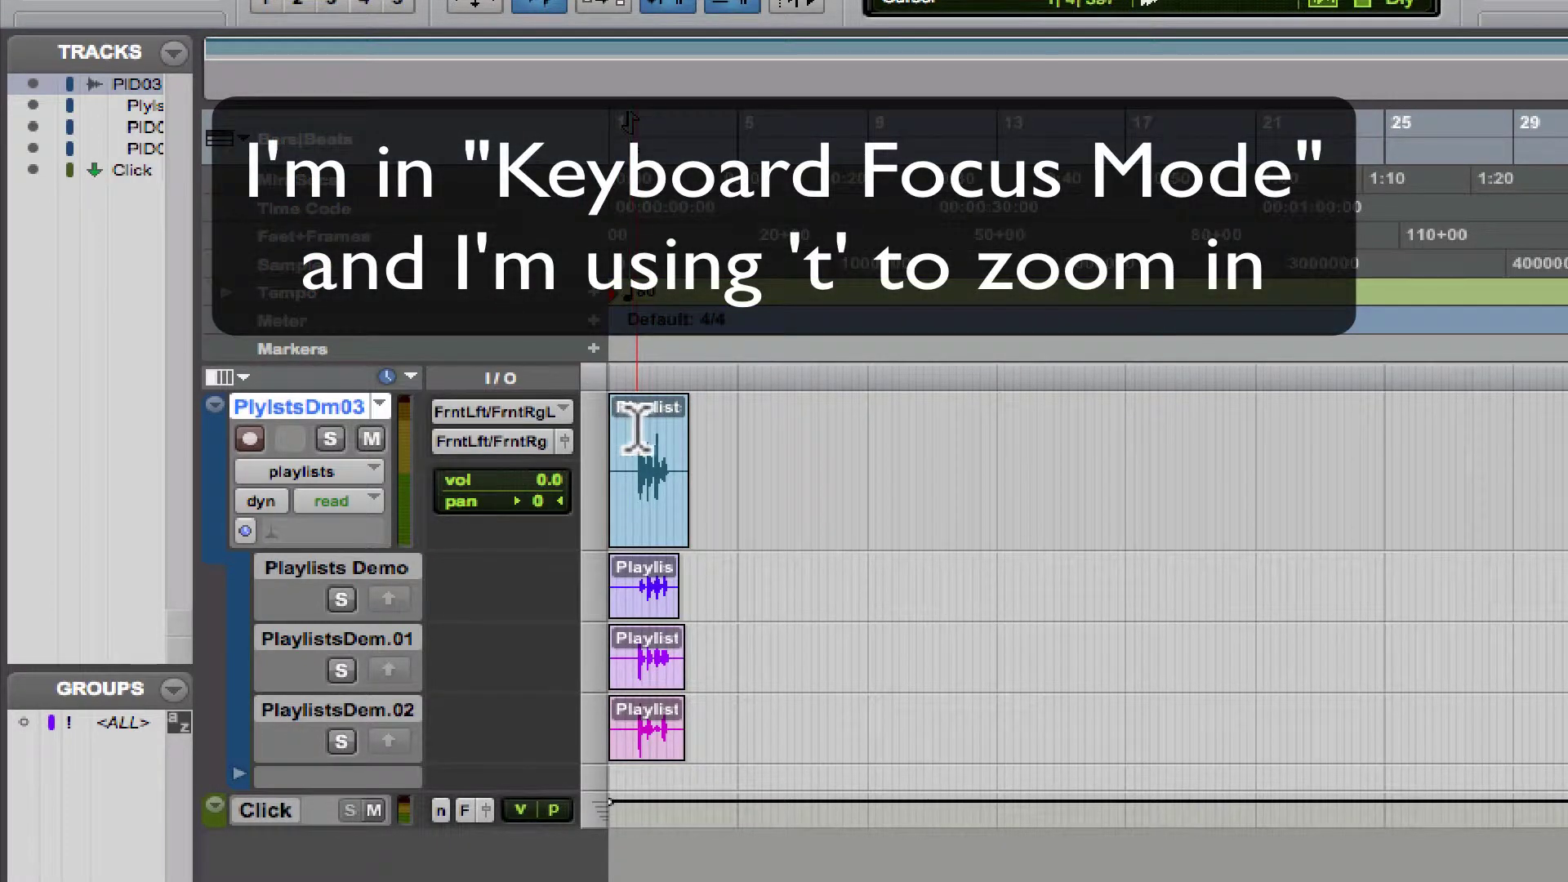
key("t")
key("t")
key("t")
key("t")
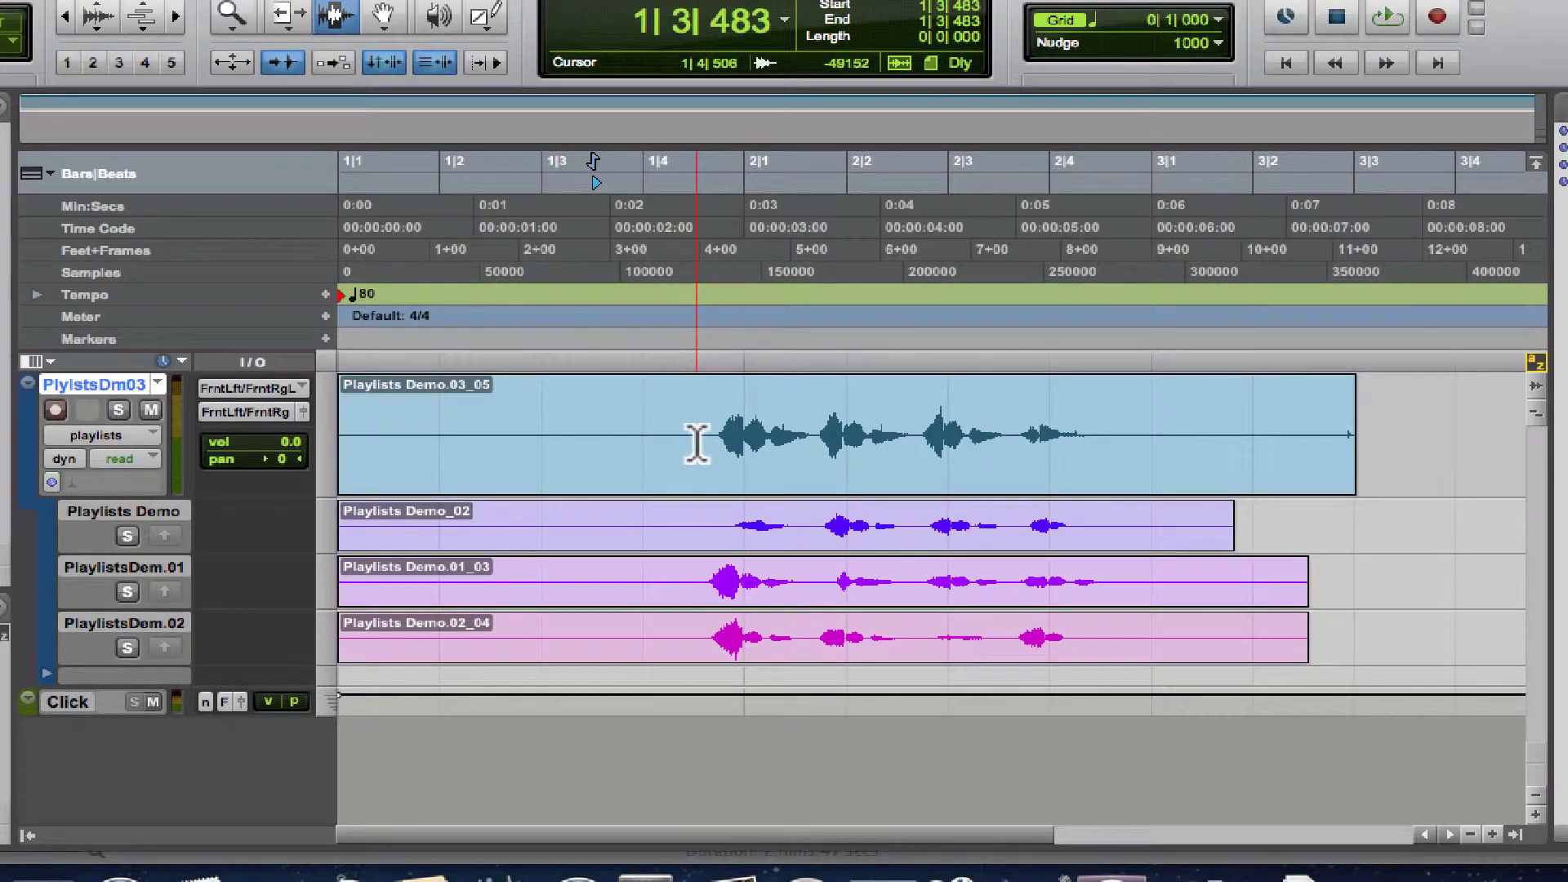
left_click(660, 445)
key("space")
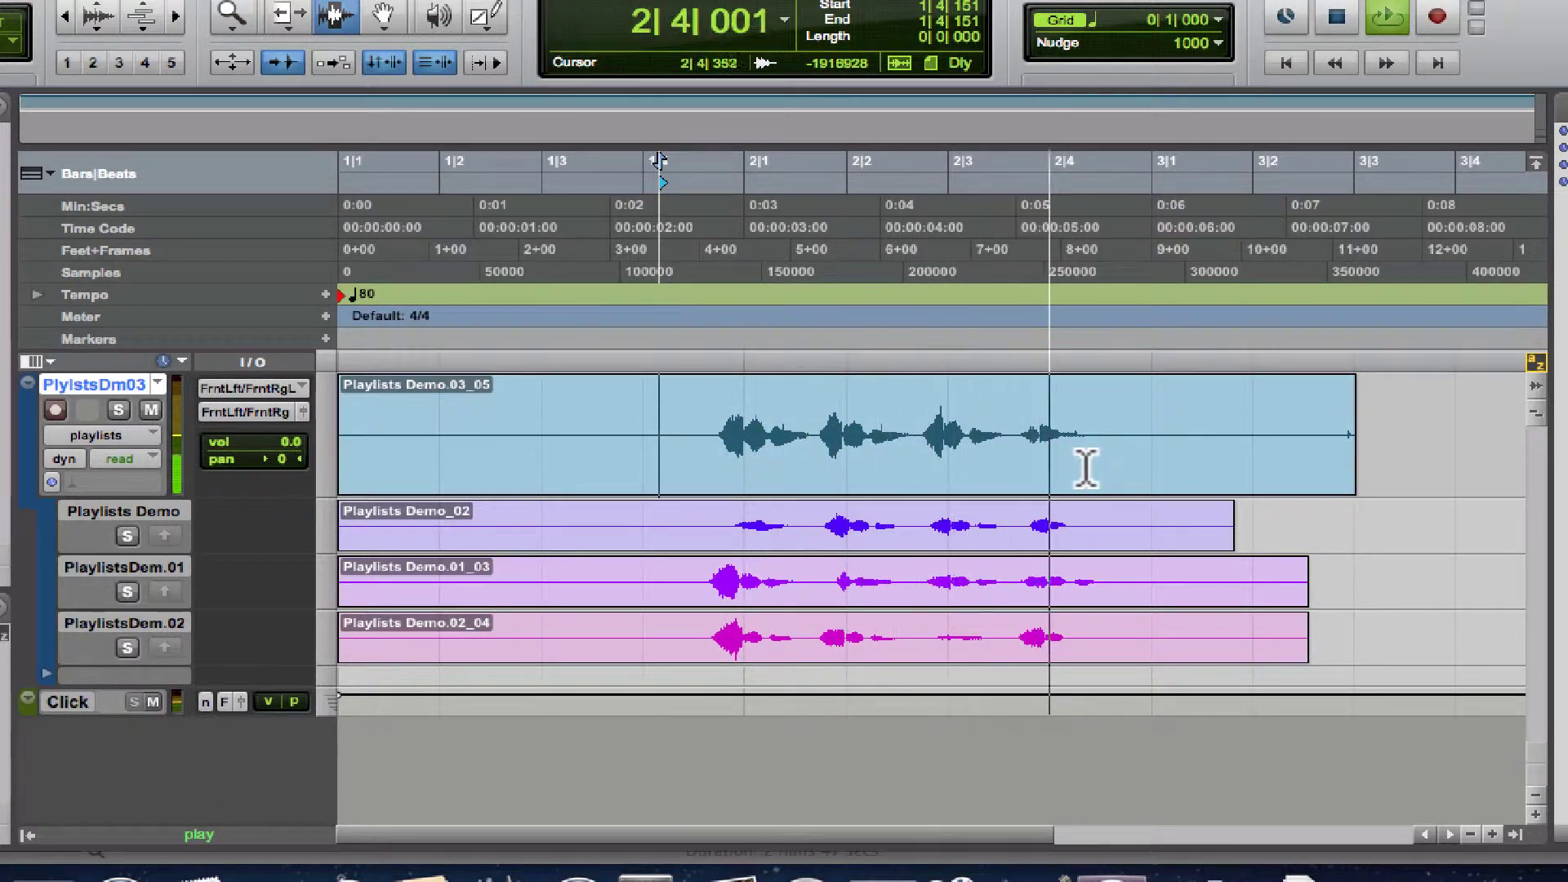
key("space")
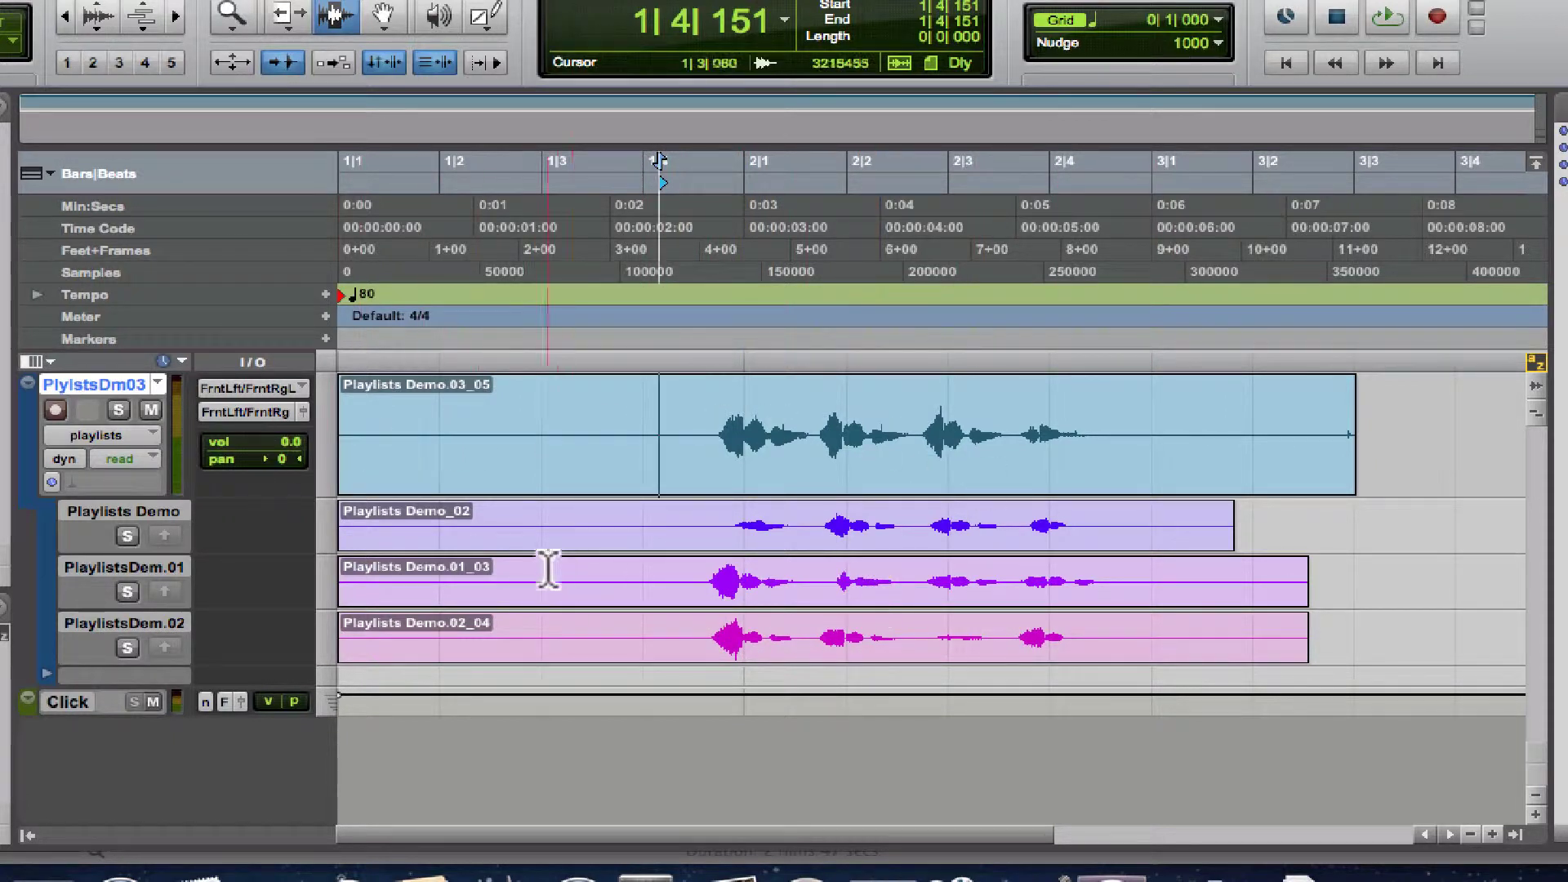
Step: Solo the Playlists Demo playlist and play back its take from just before the first word
left_click(696, 508)
left_click(699, 540)
left_click(696, 581)
left_click(702, 634)
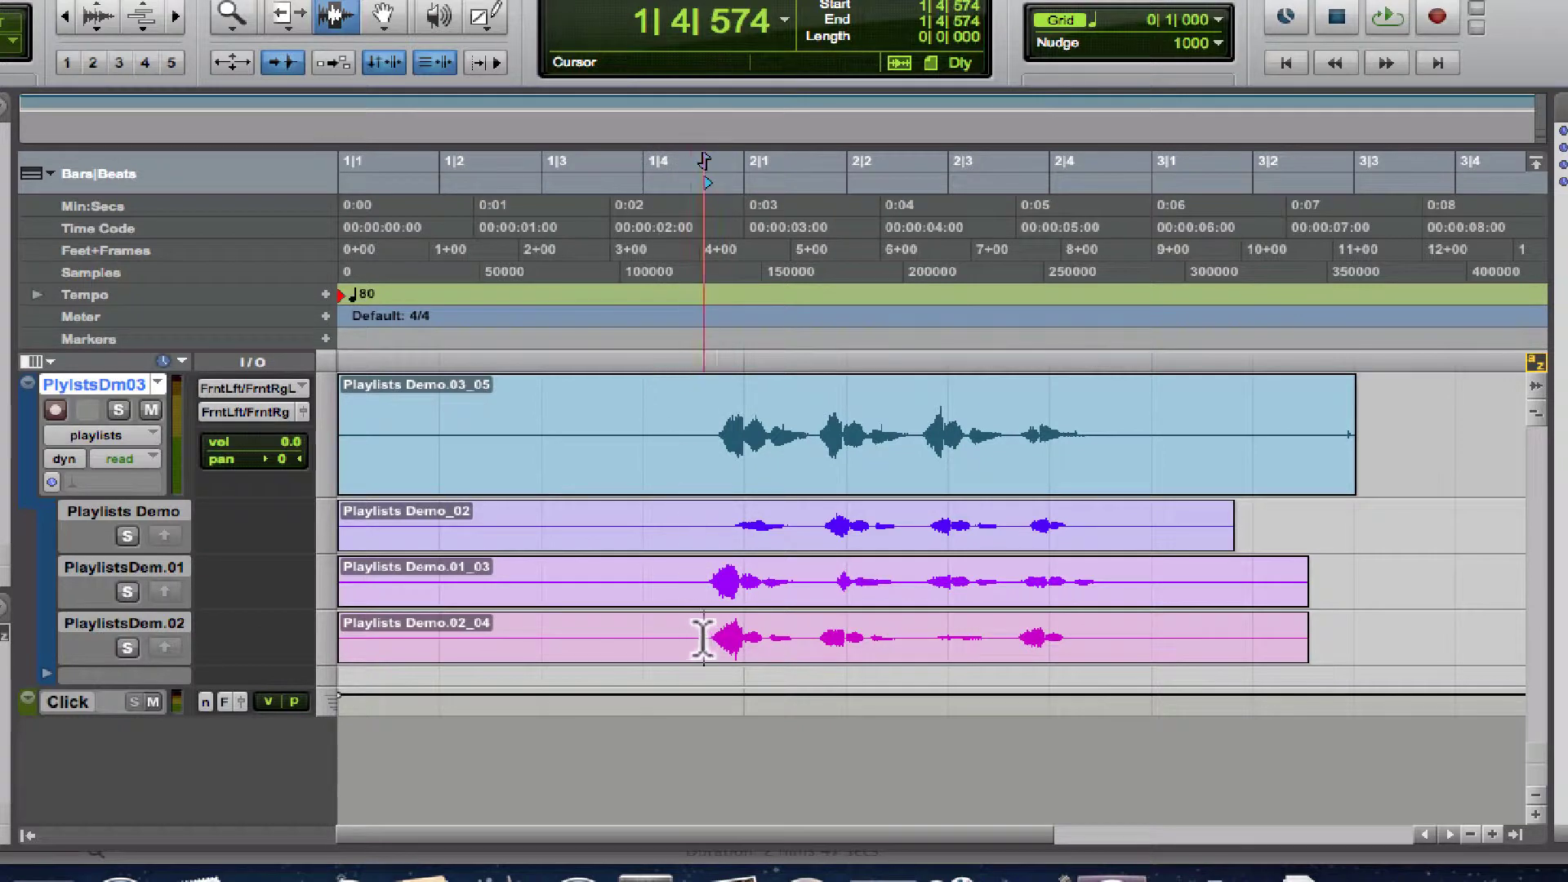
left_click(693, 531)
left_click(683, 473)
left_click(685, 474)
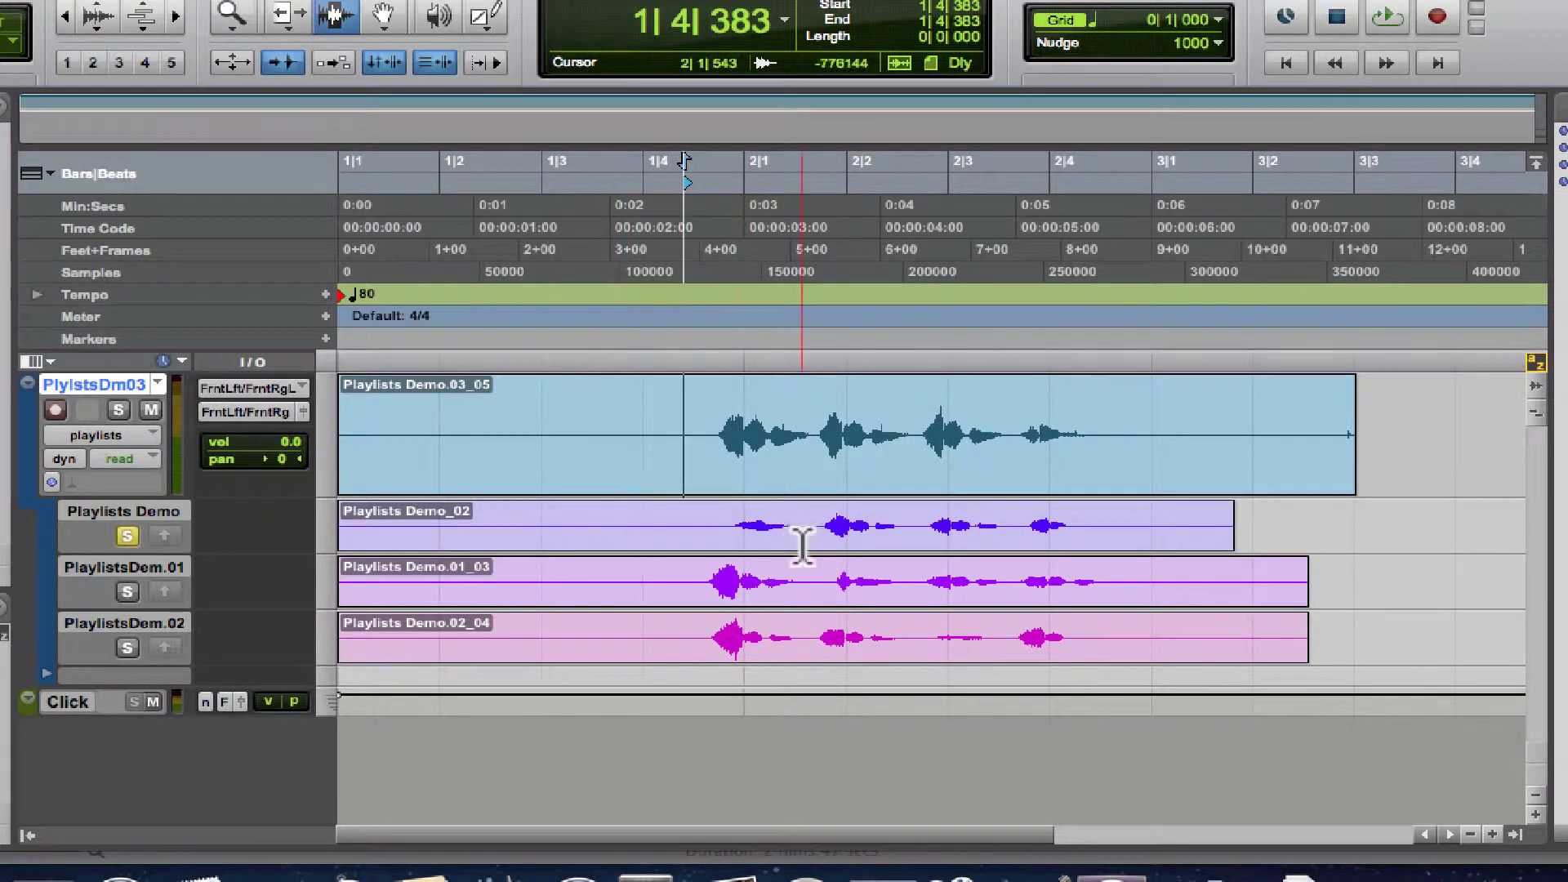
key("space")
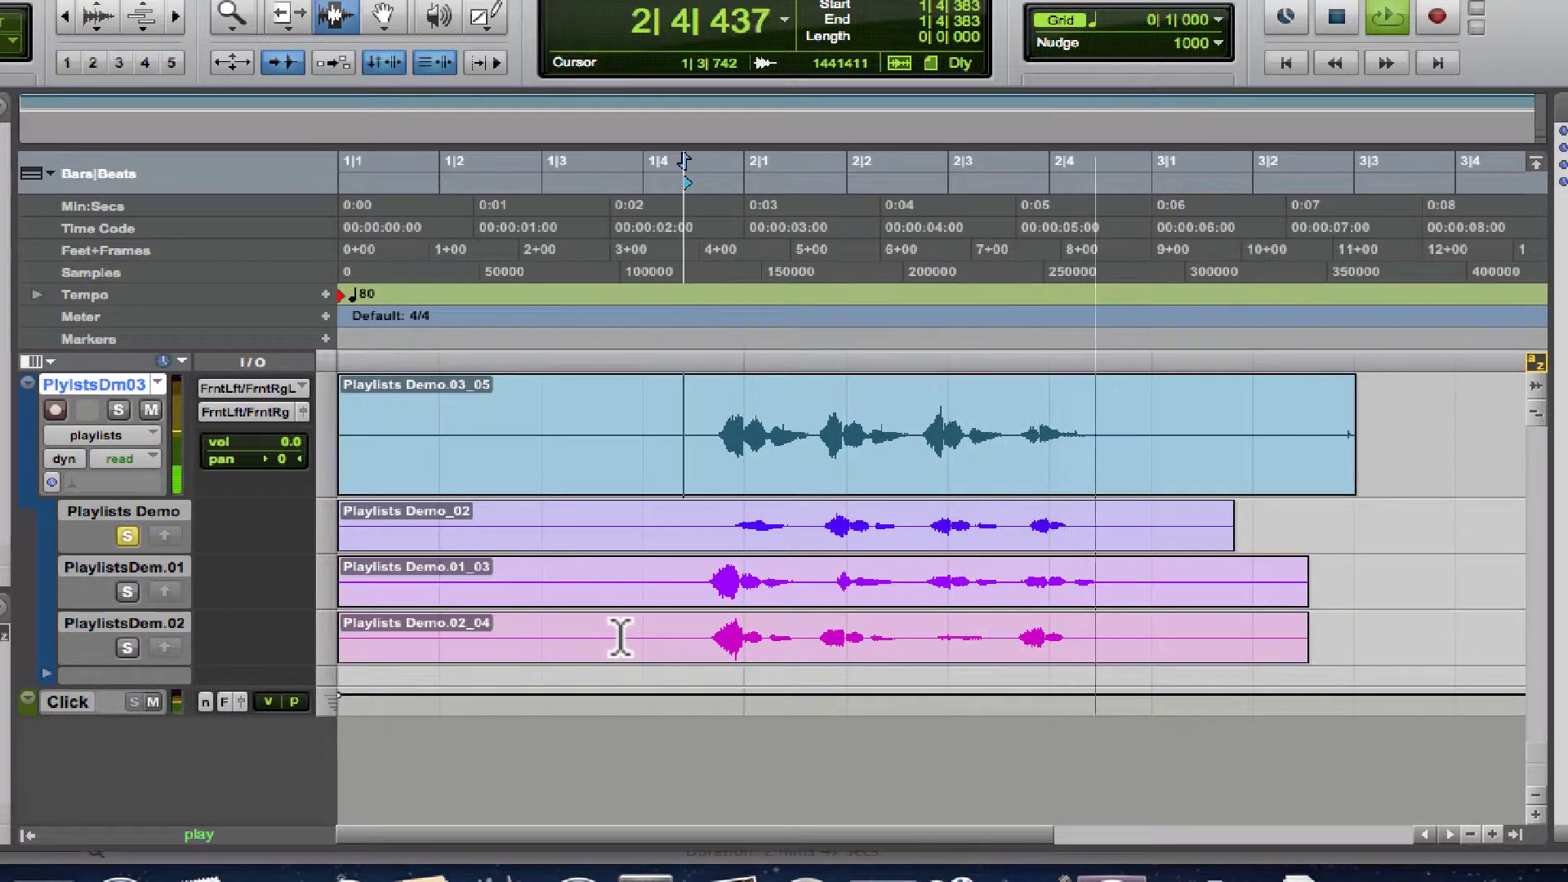
key("space")
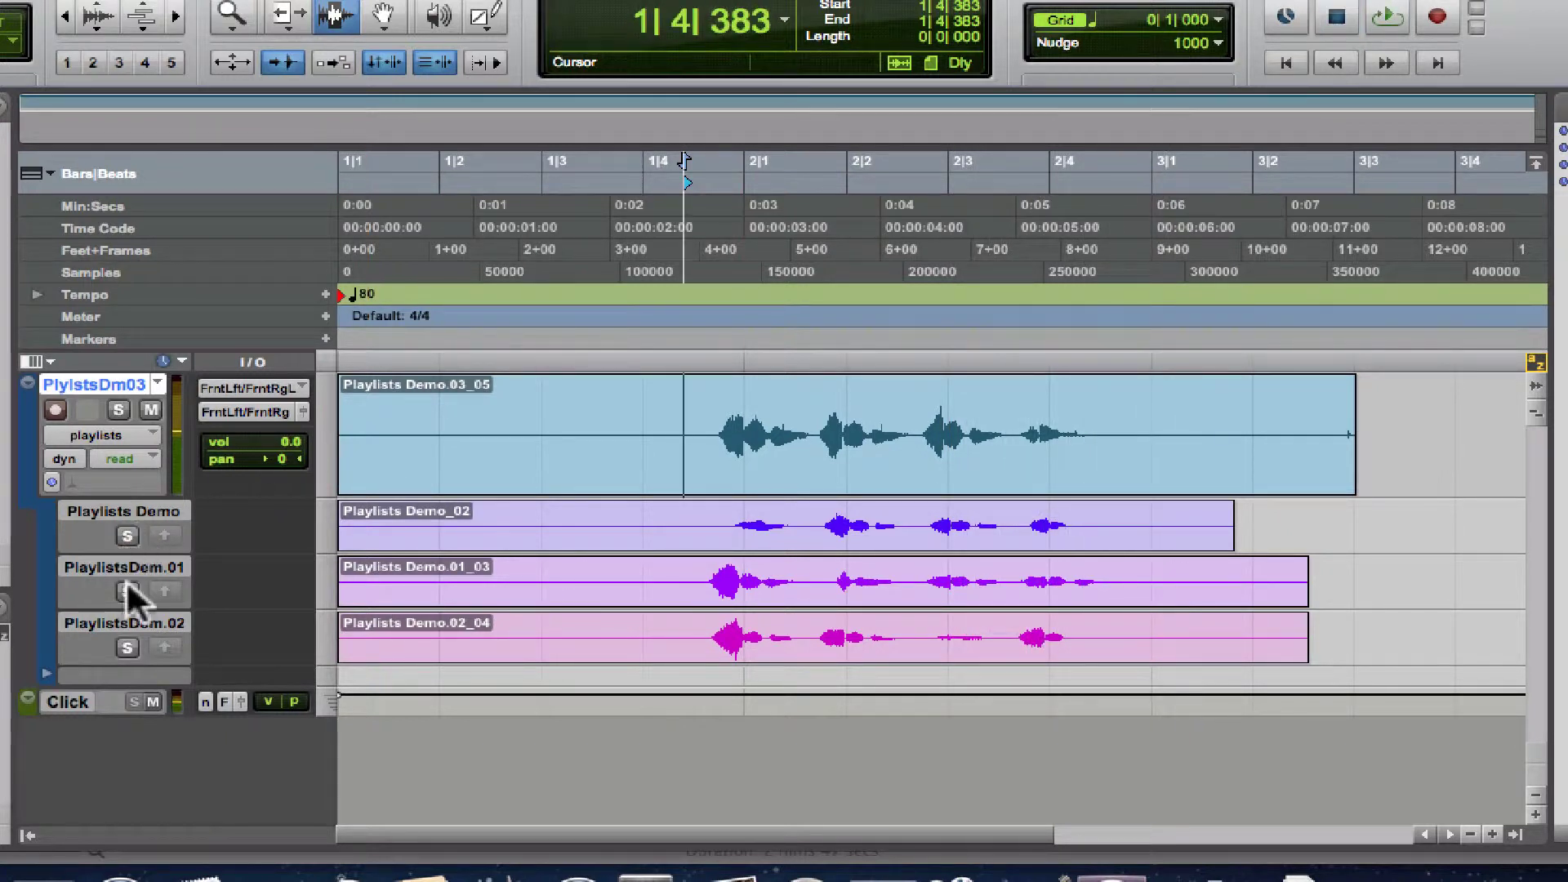
Step: Audition the soloed takes on PlaylistsDem.01 and PlaylistsDem.02 in turn, and switch solo off
key("space")
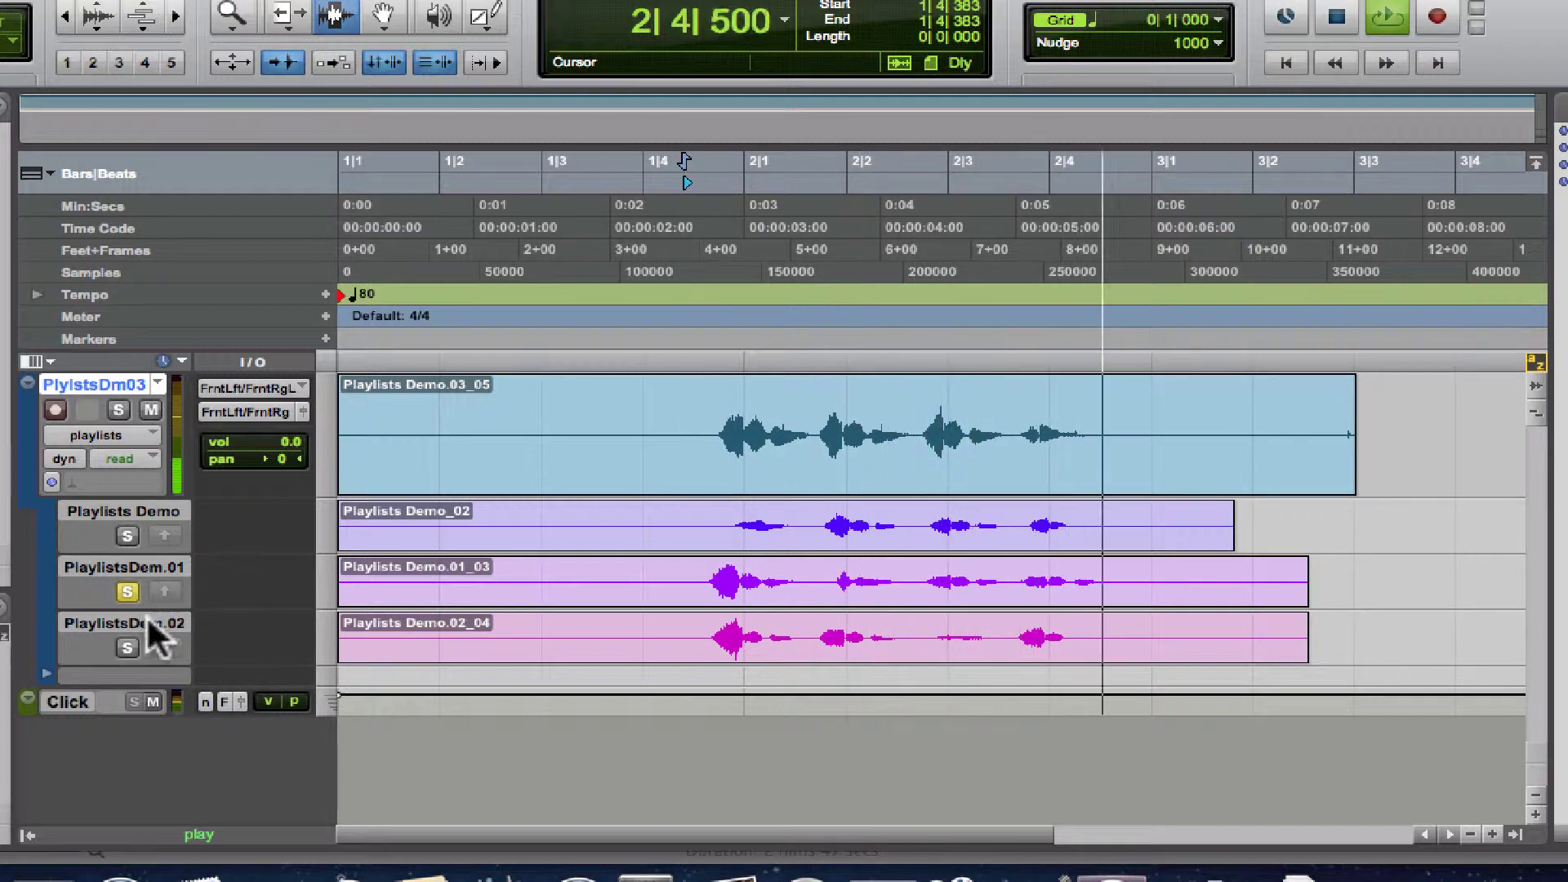
key("space")
left_click(129, 647)
key("space")
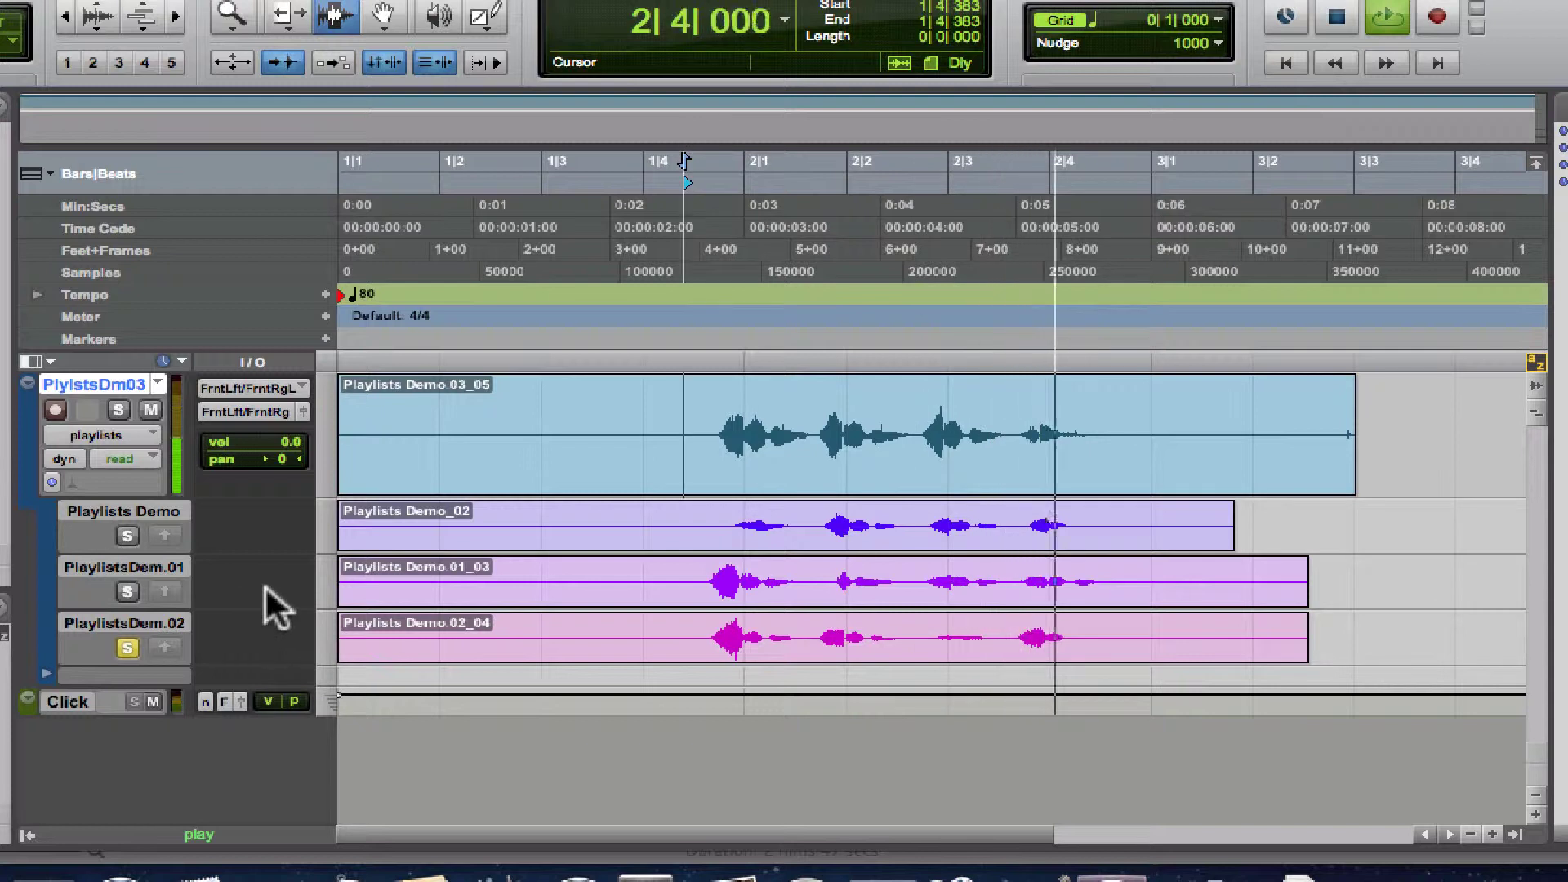
key("space")
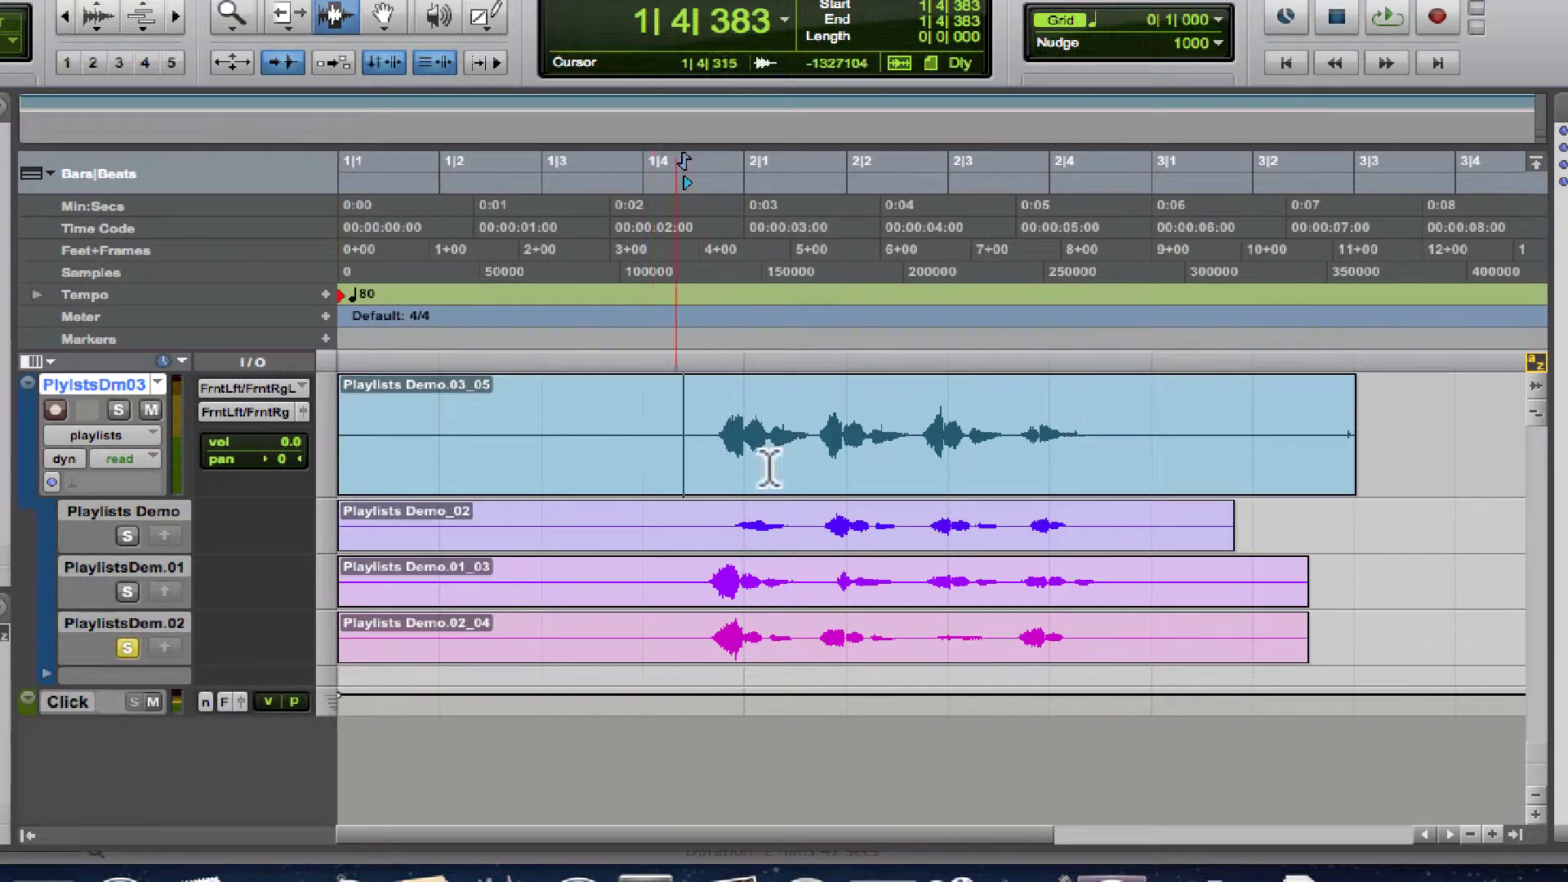
left_click(126, 648)
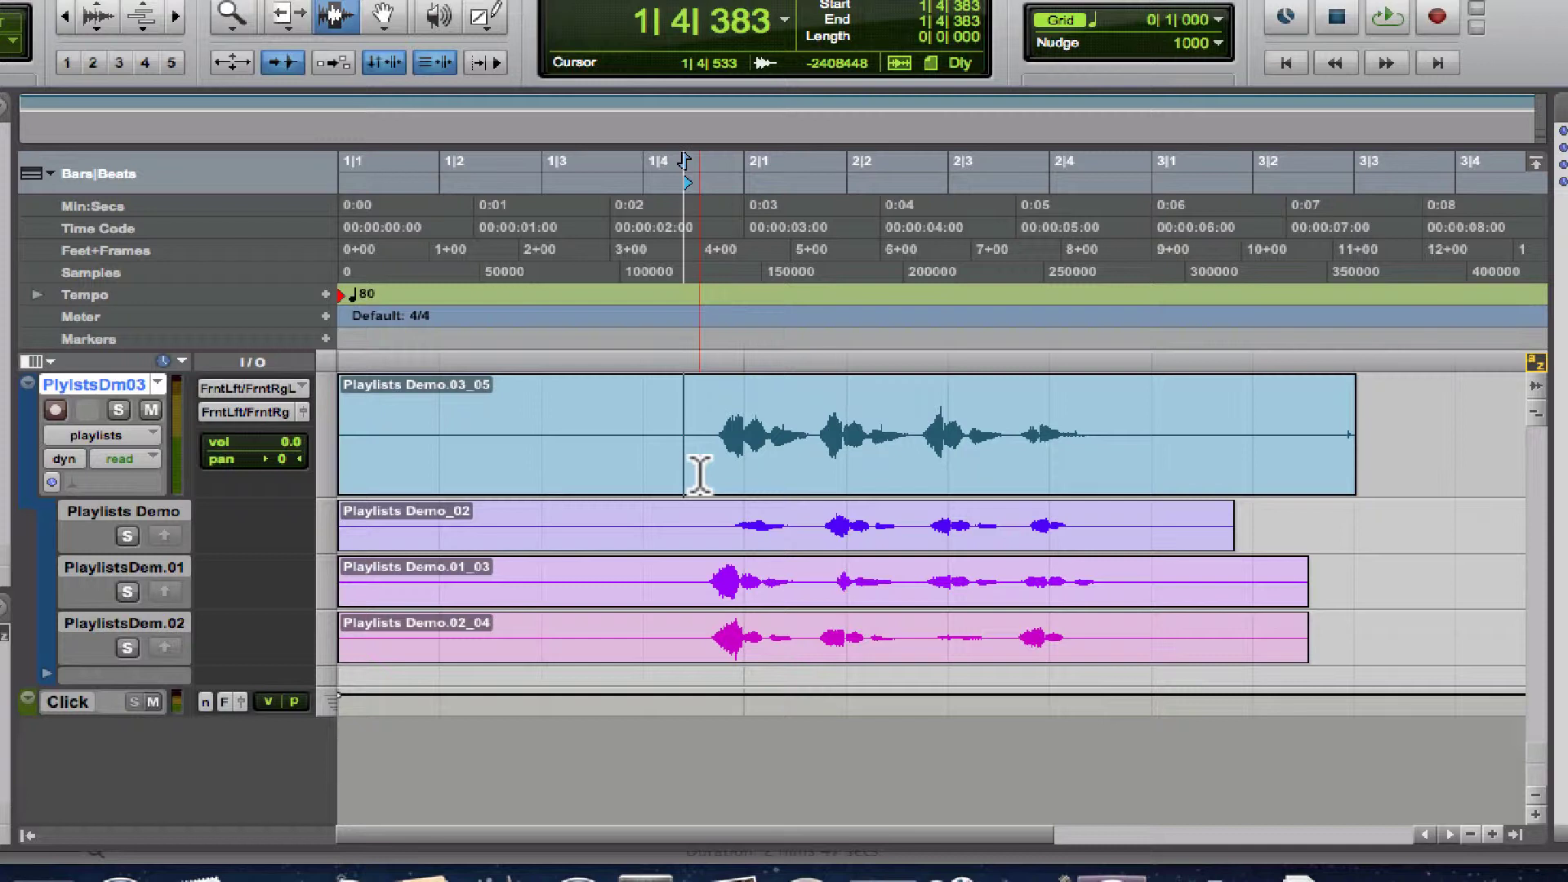
left_click_drag(686, 466, 1140, 465)
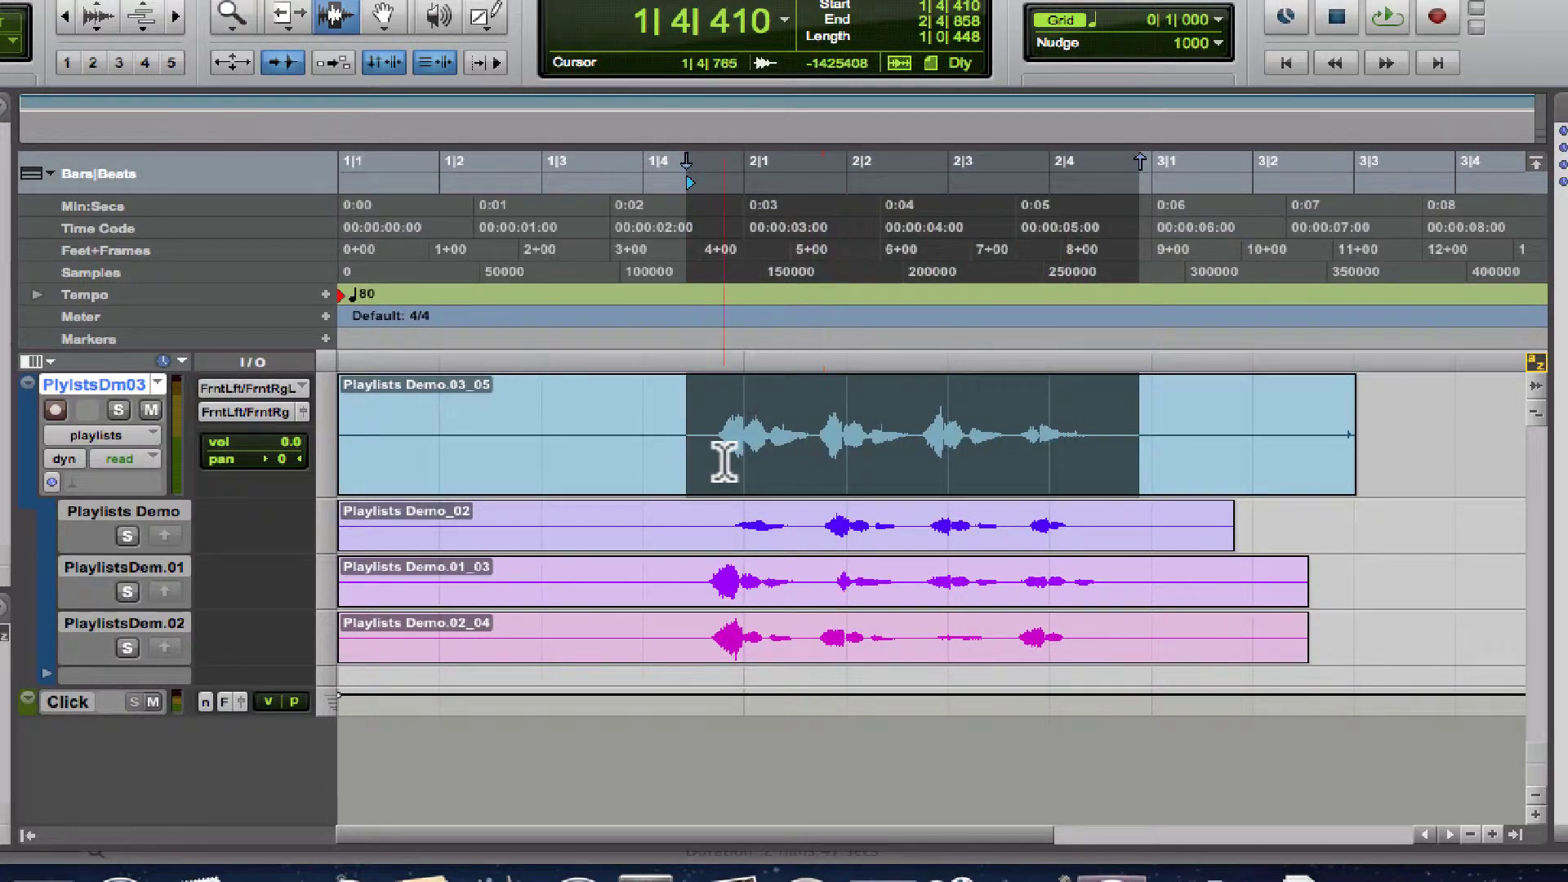
left_click(744, 449)
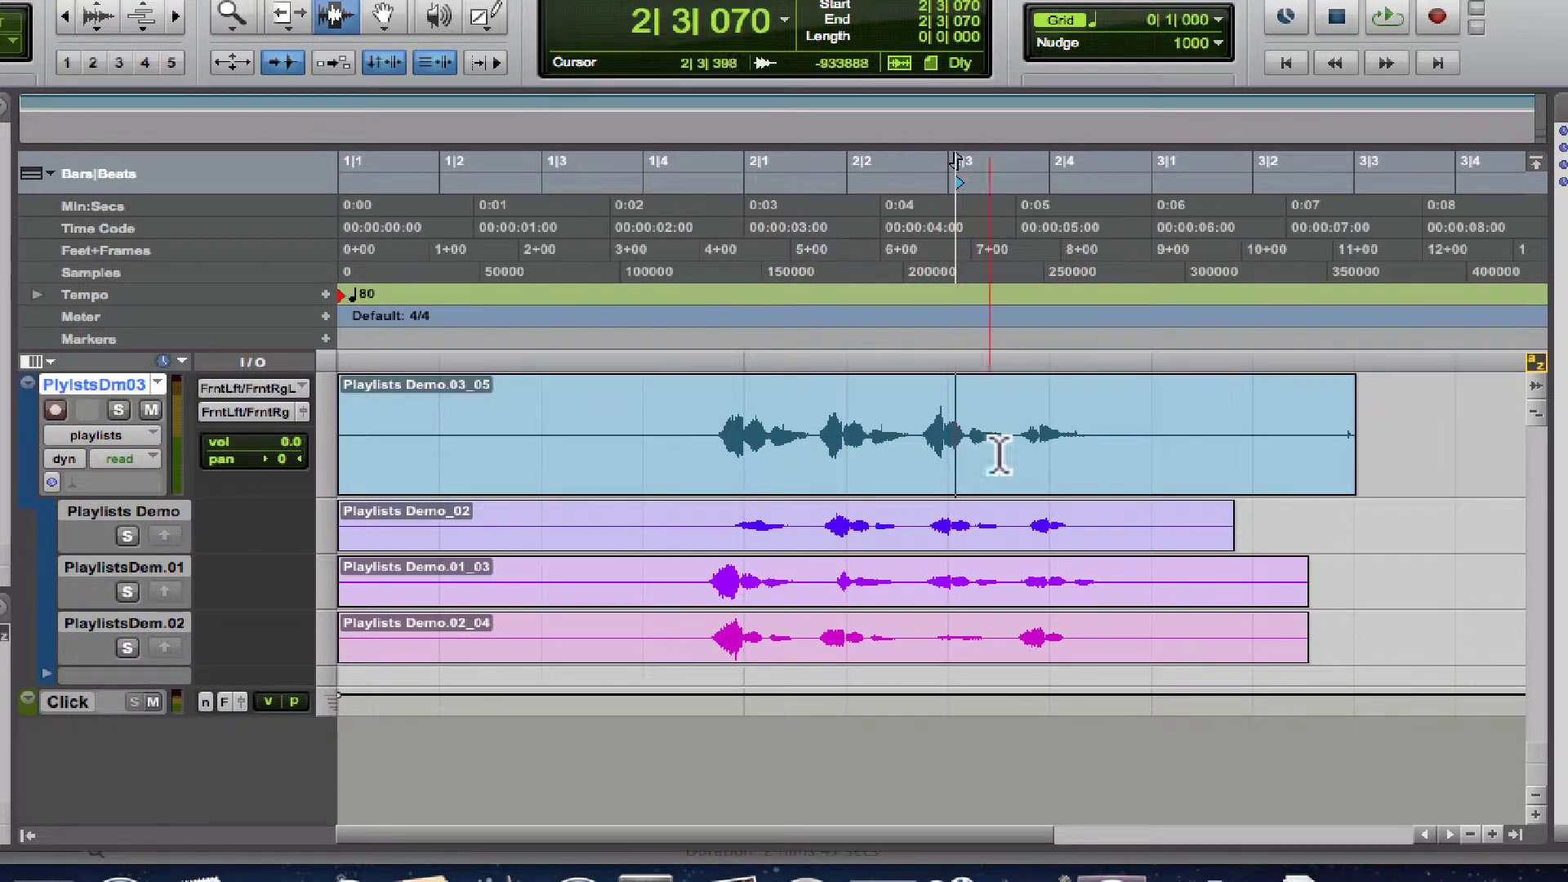
left_click(1041, 450)
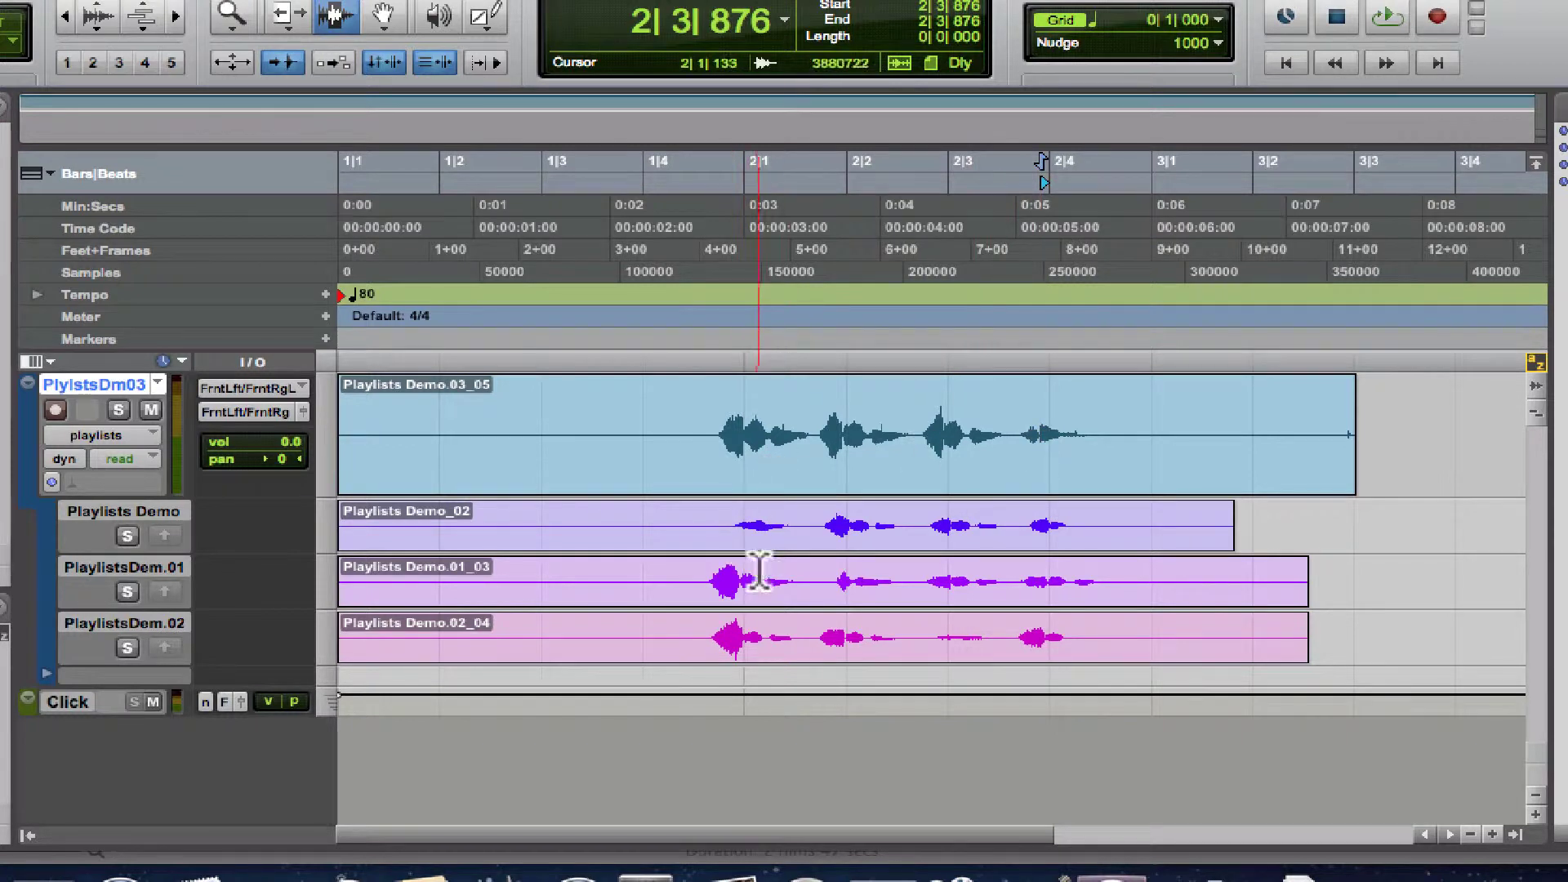
Step: Select the first word on Playlists Demo, the second on PlaylistsDem.01, the third on PlaylistsDem.02 and the fourth on the main playlist in turn
left_click_drag(711, 523, 817, 526)
left_click_drag(829, 582, 907, 582)
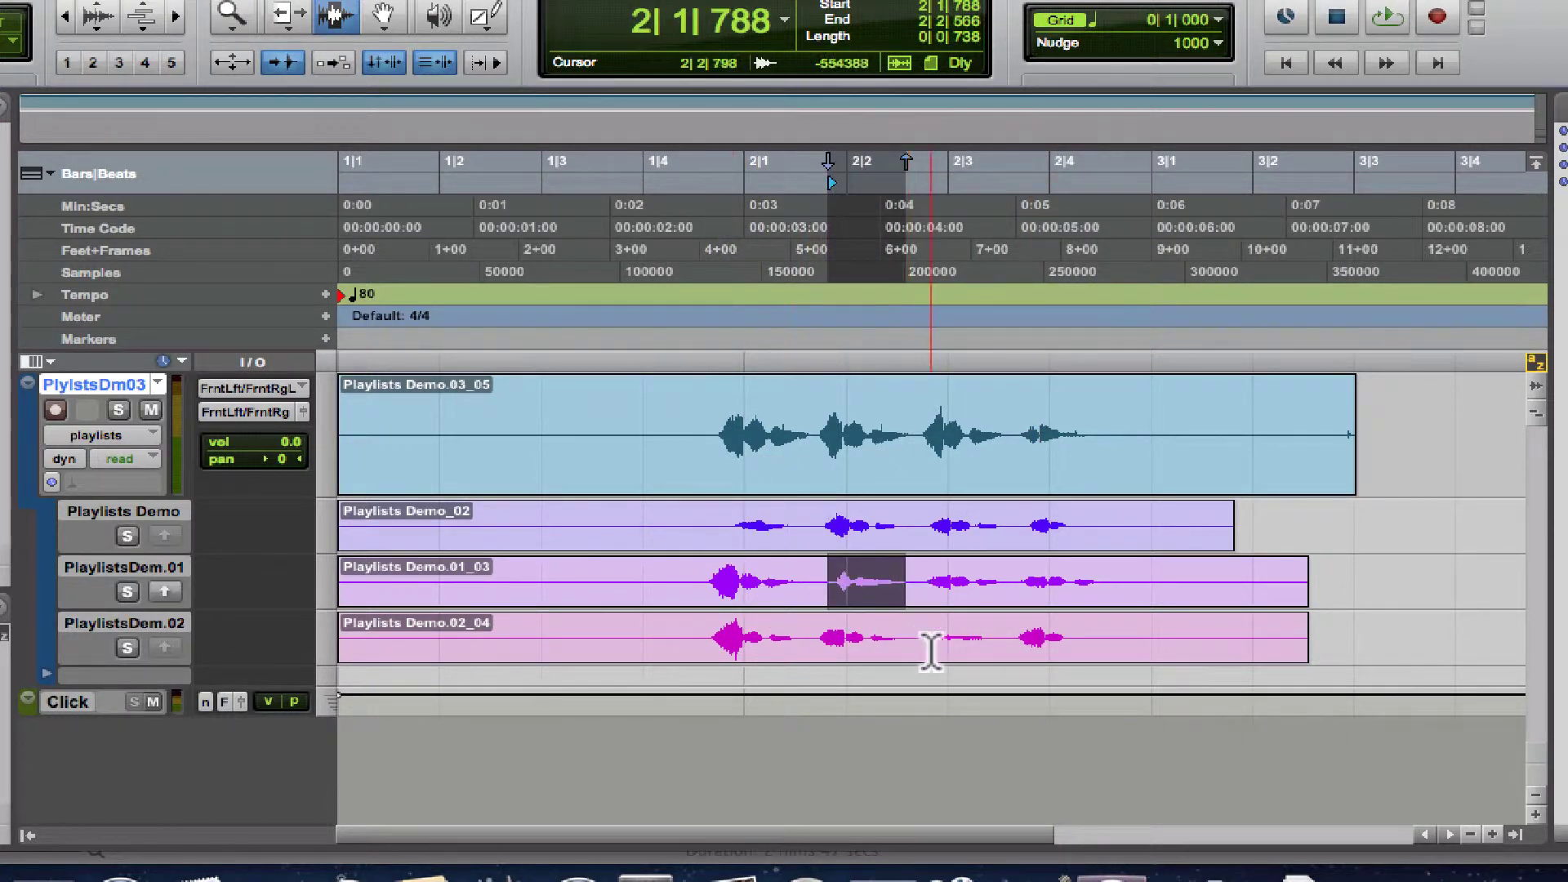
left_click_drag(931, 645, 1007, 645)
left_click_drag(1022, 433, 1108, 433)
left_click(715, 535)
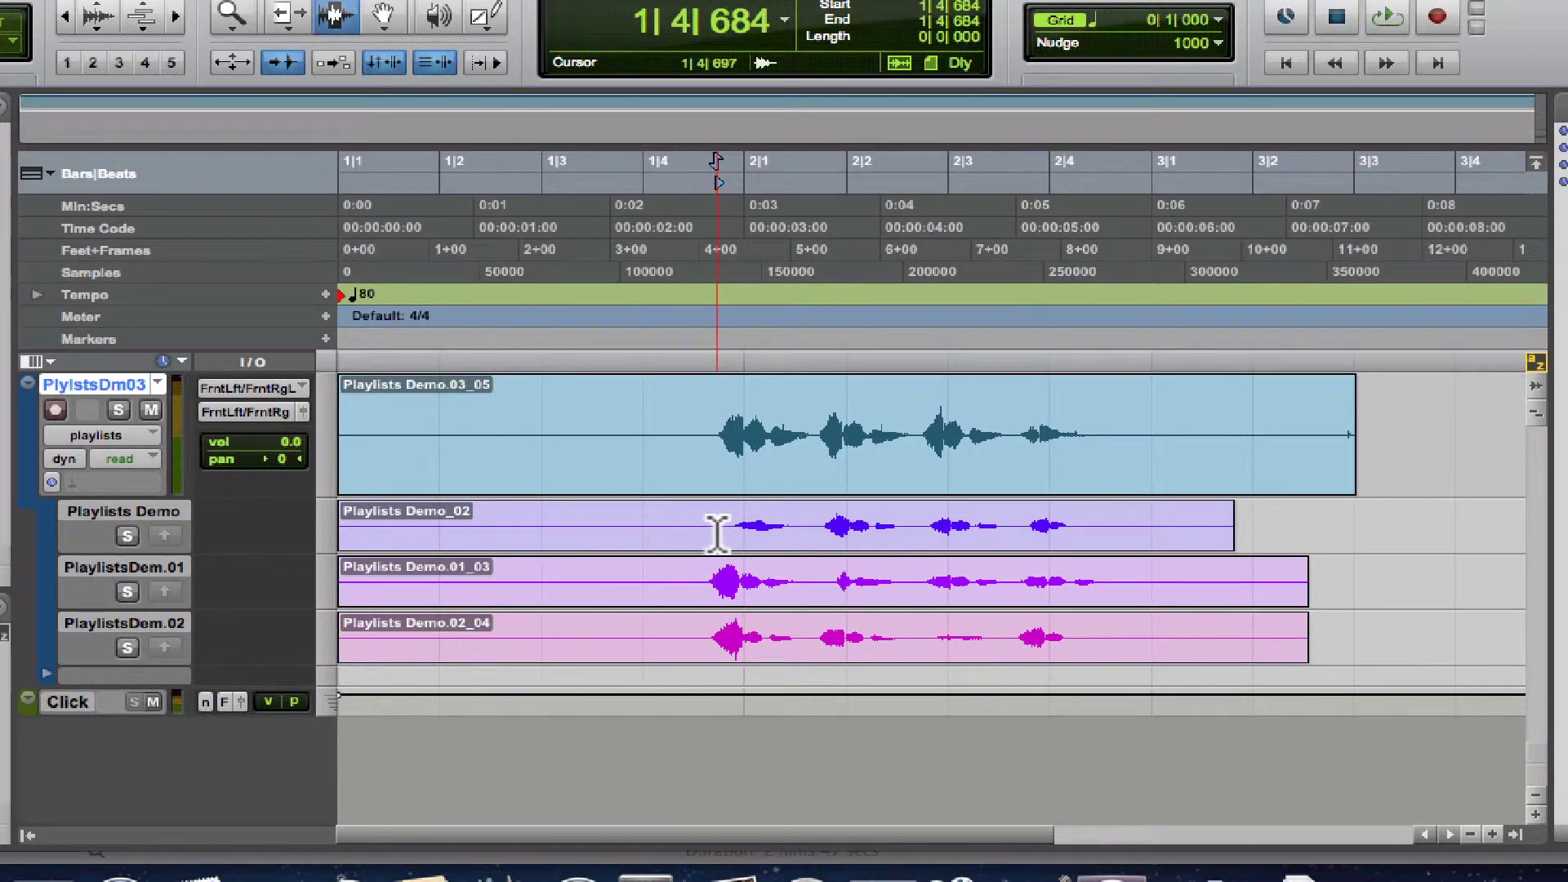
left_click(700, 527)
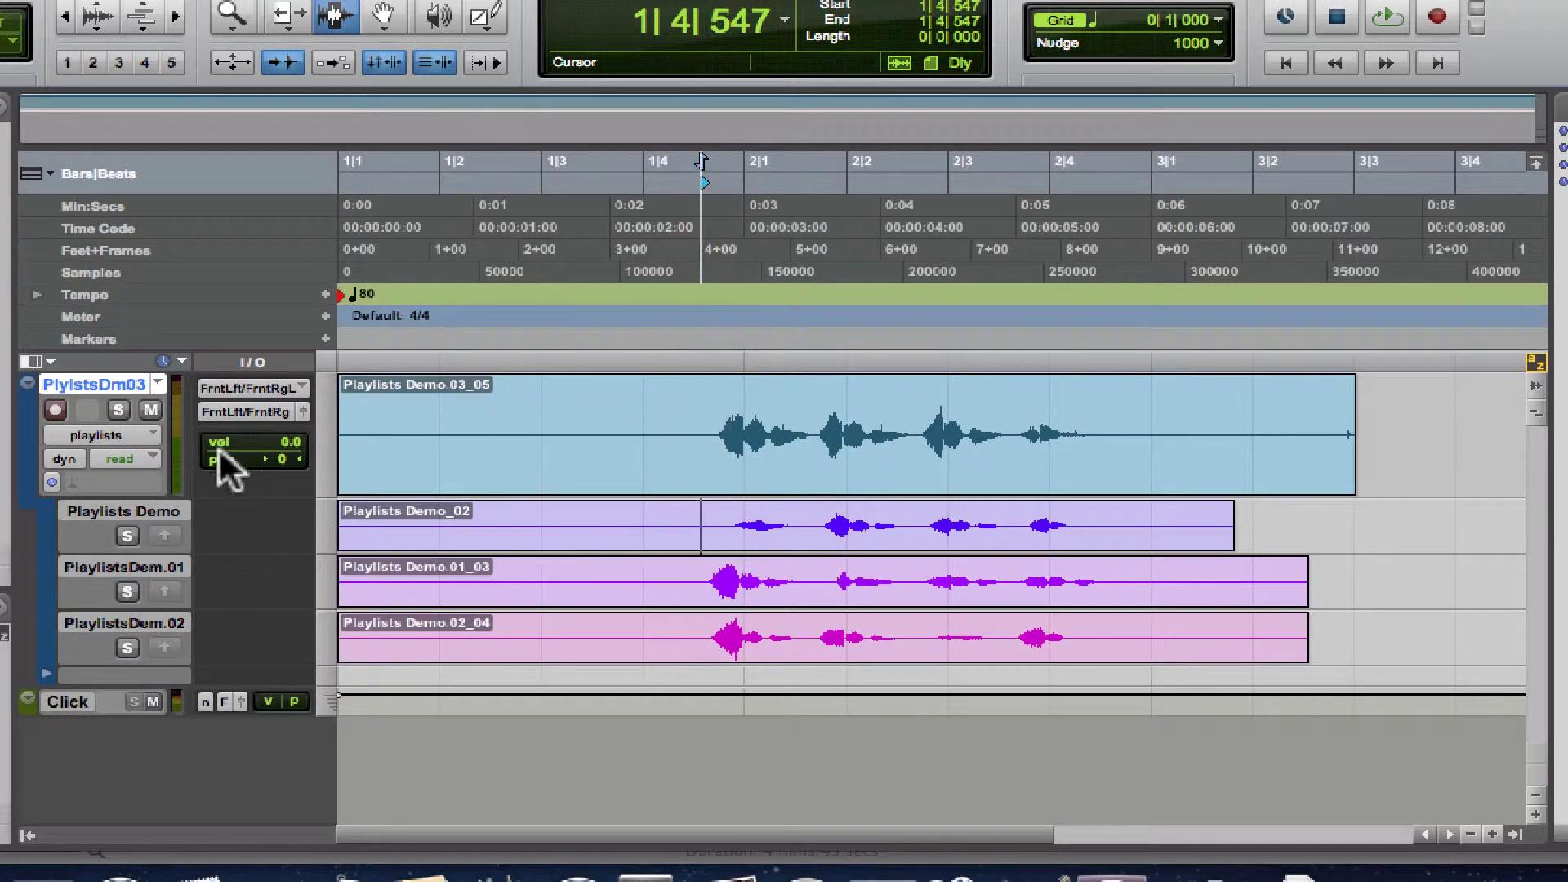
Step: Play back the main playlist's take and delete everything before its fourth word, from 1|1|000 to 2|3|561
left_click(728, 441)
left_click(659, 445)
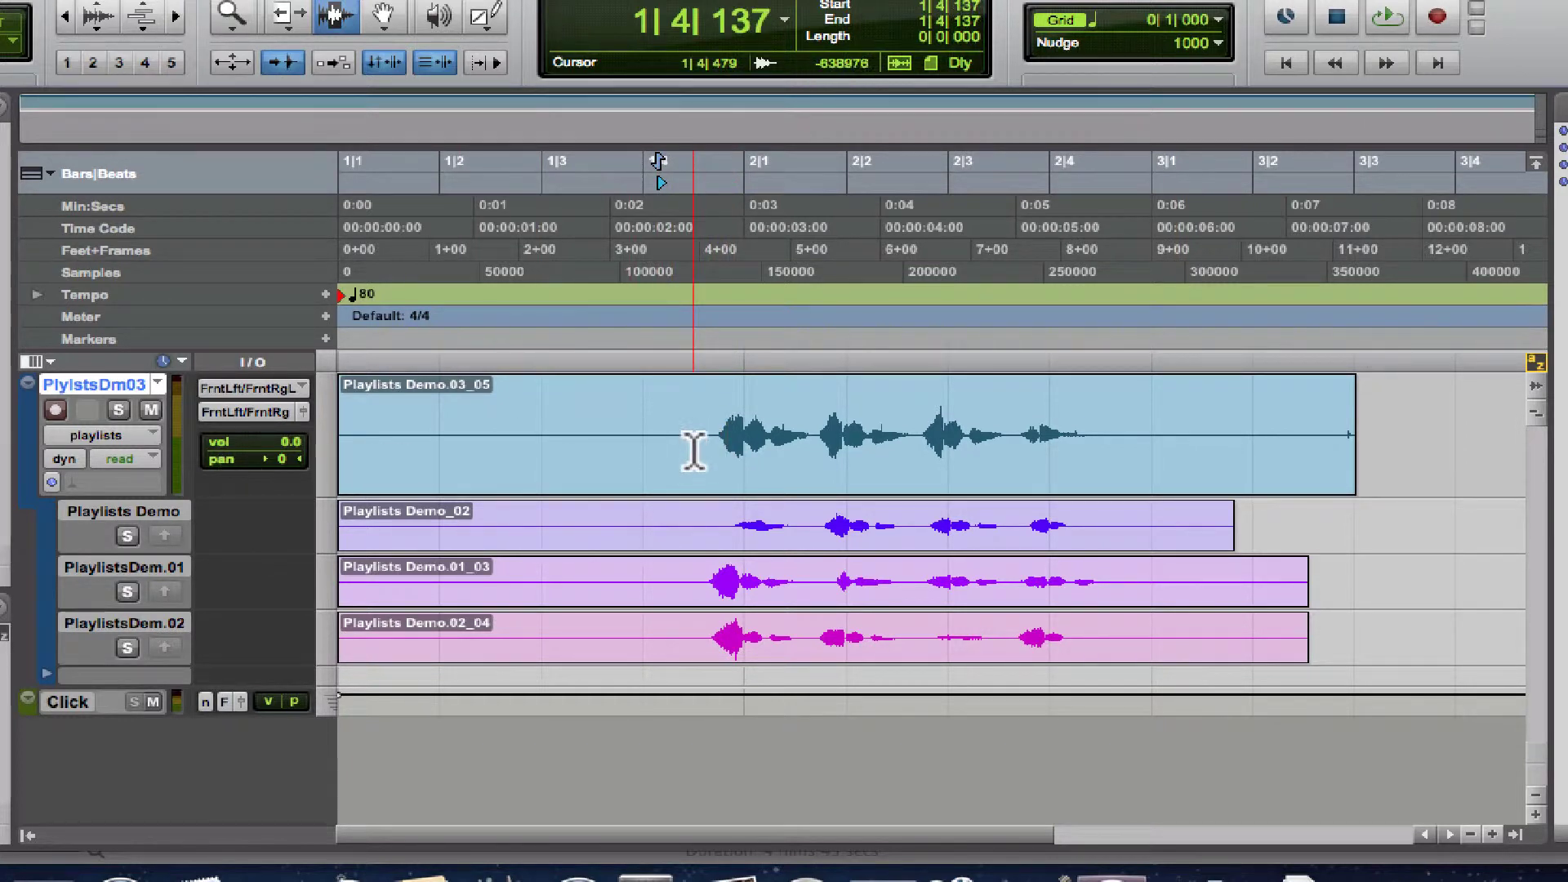
key("space")
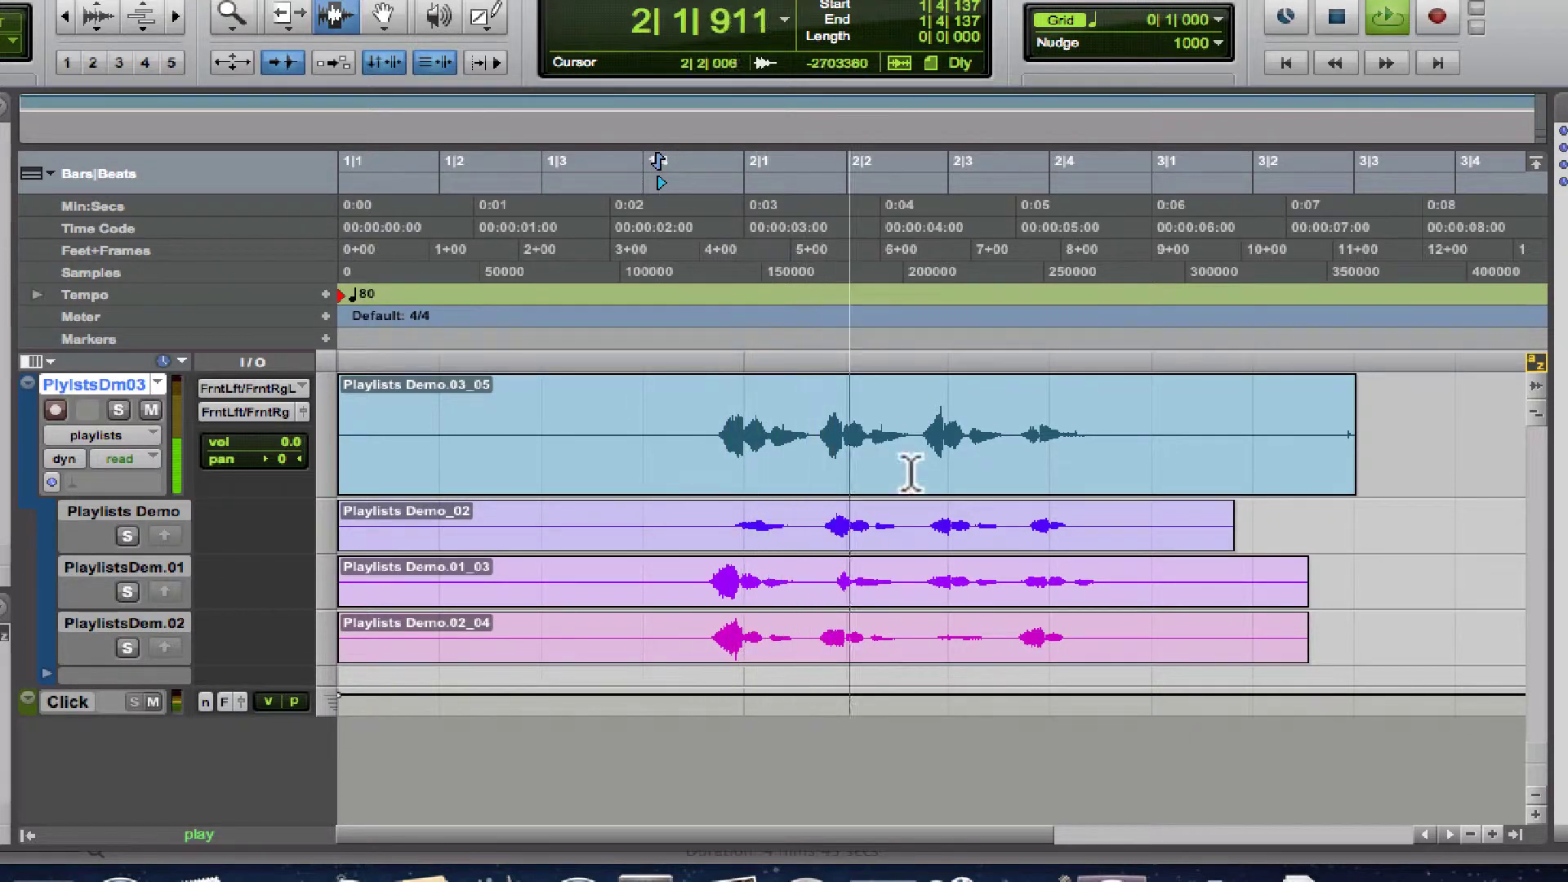
key("space")
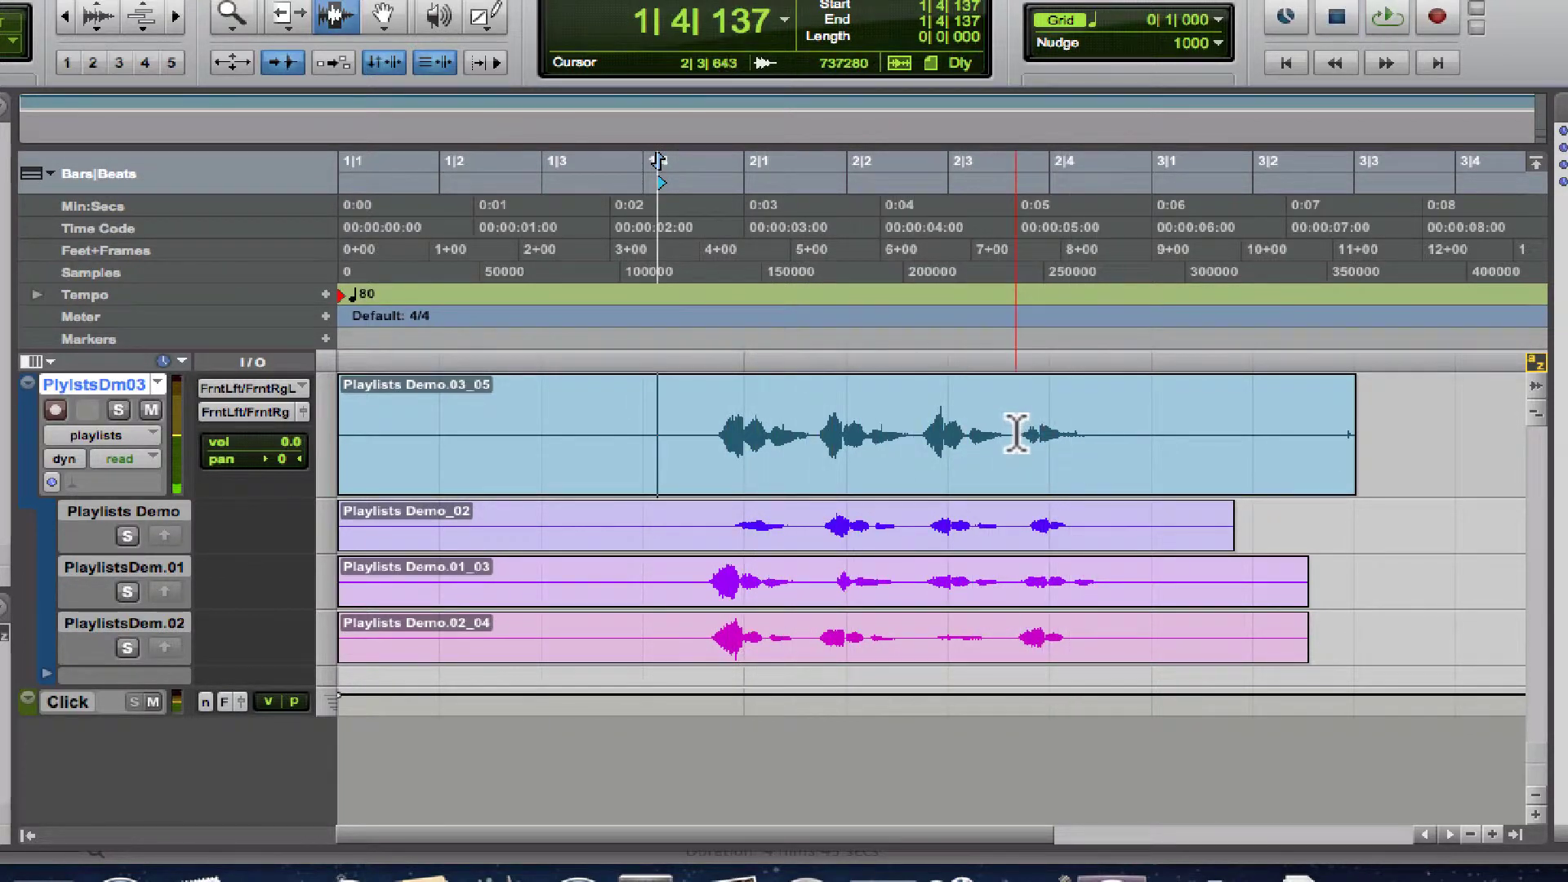
left_click_drag(1009, 437, 255, 376)
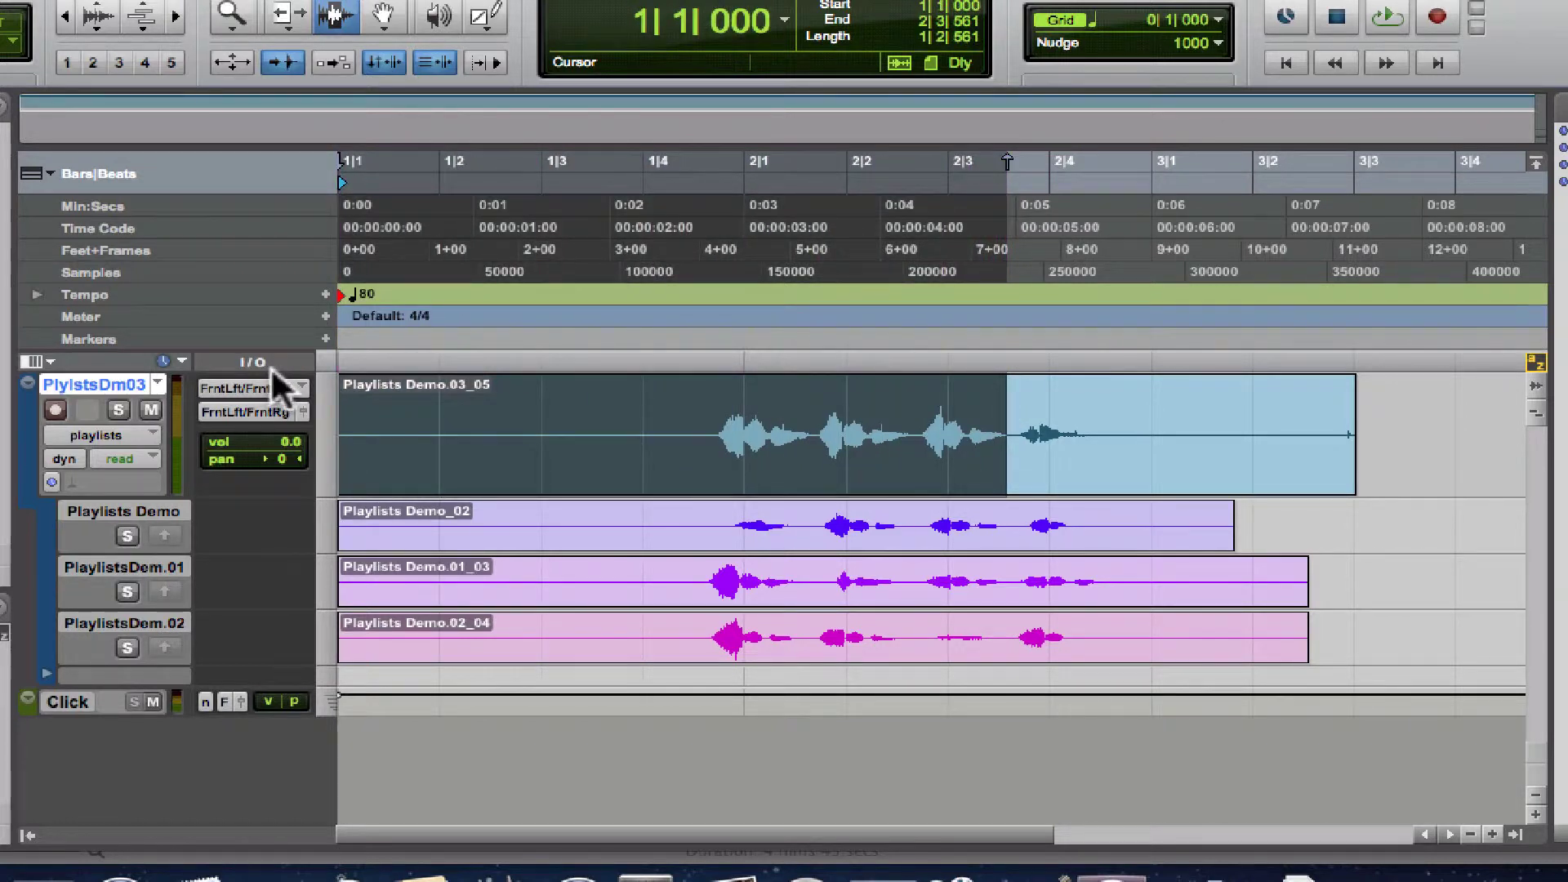
key("Delete")
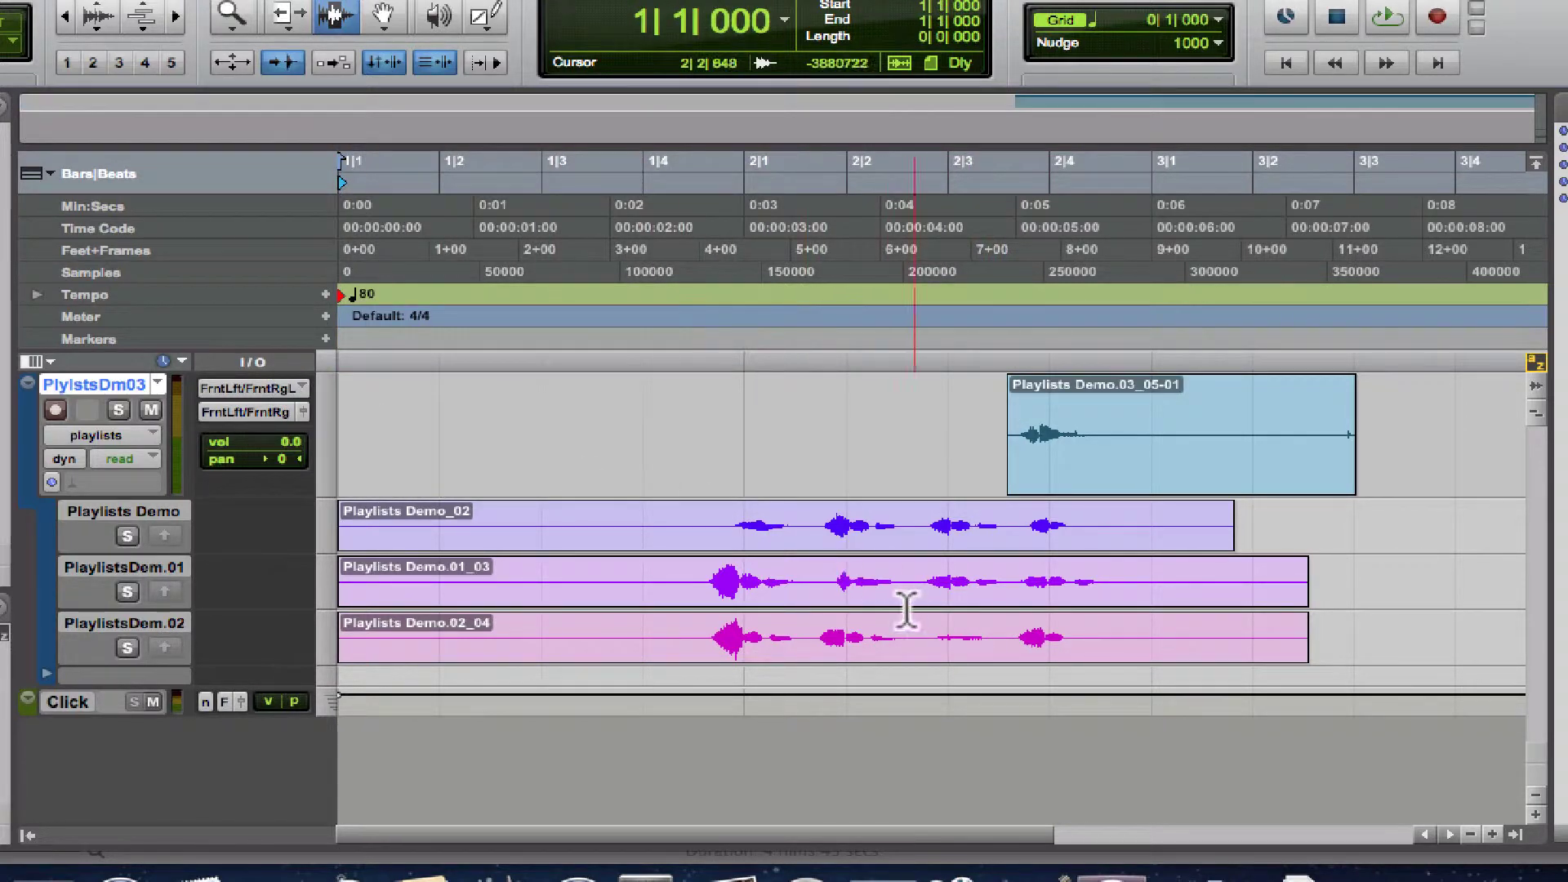
Step: Solo and audition the Playlists Demo take, and separate its first word from 1|4|656 to 2|1|611 into its own region
left_click(127, 536)
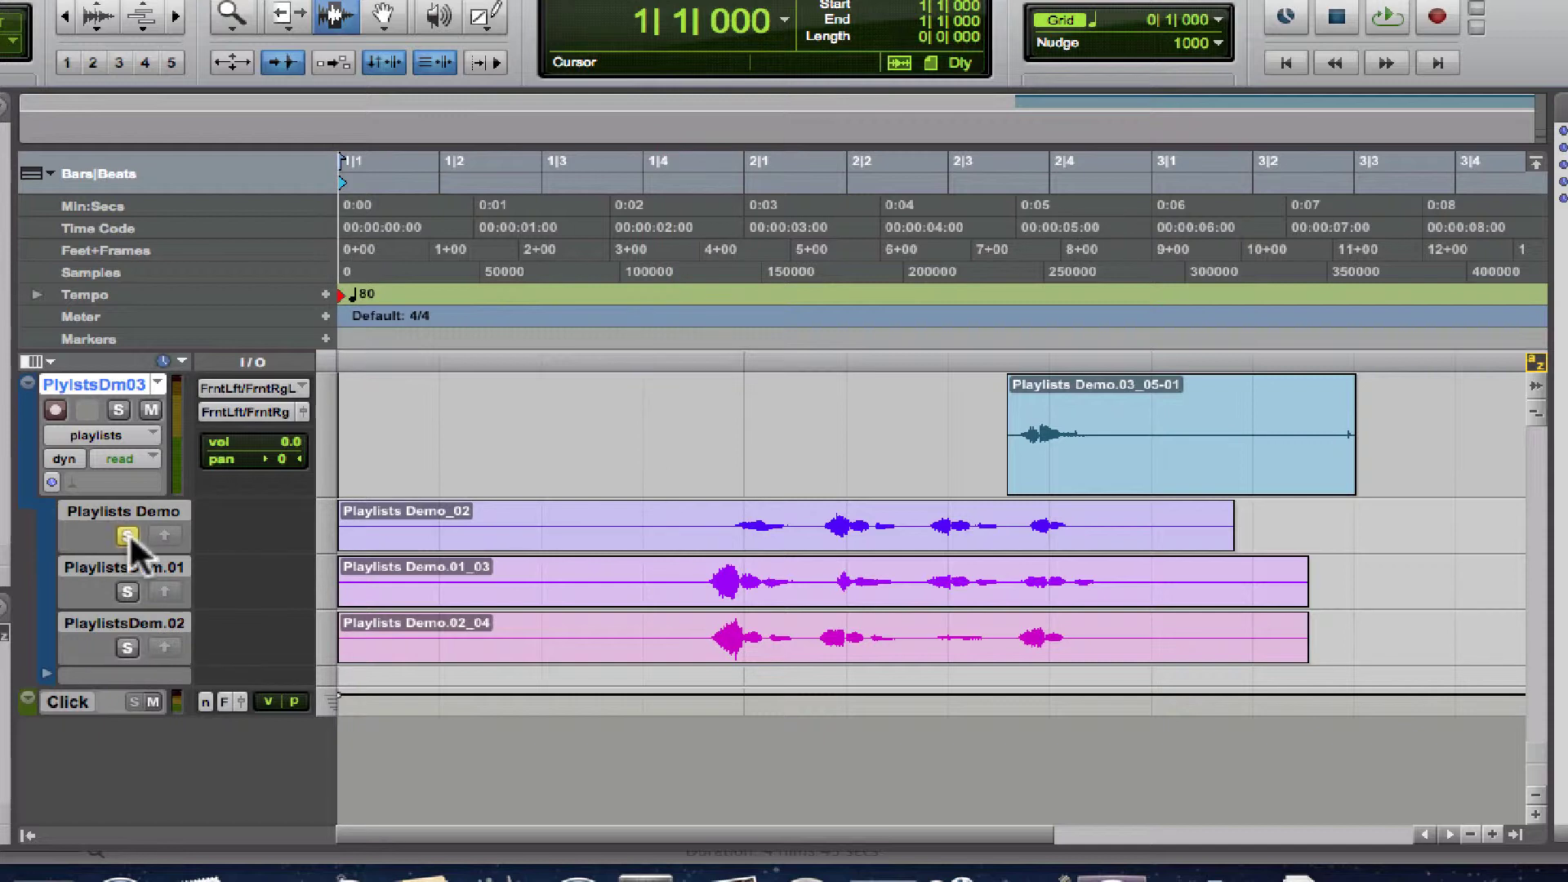
left_click(717, 523)
key("space")
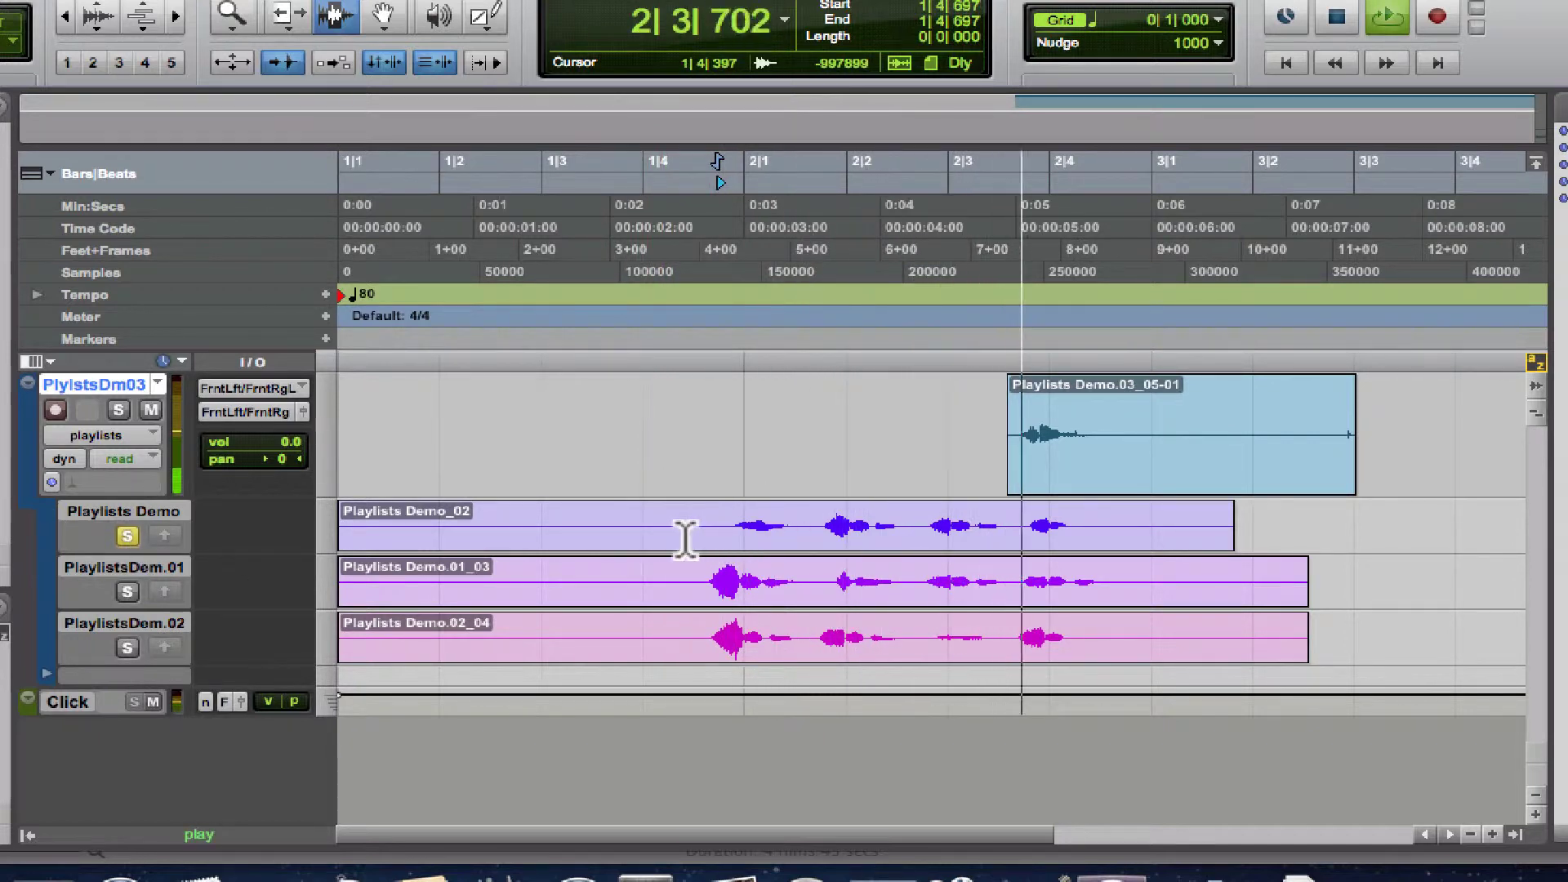
key("space")
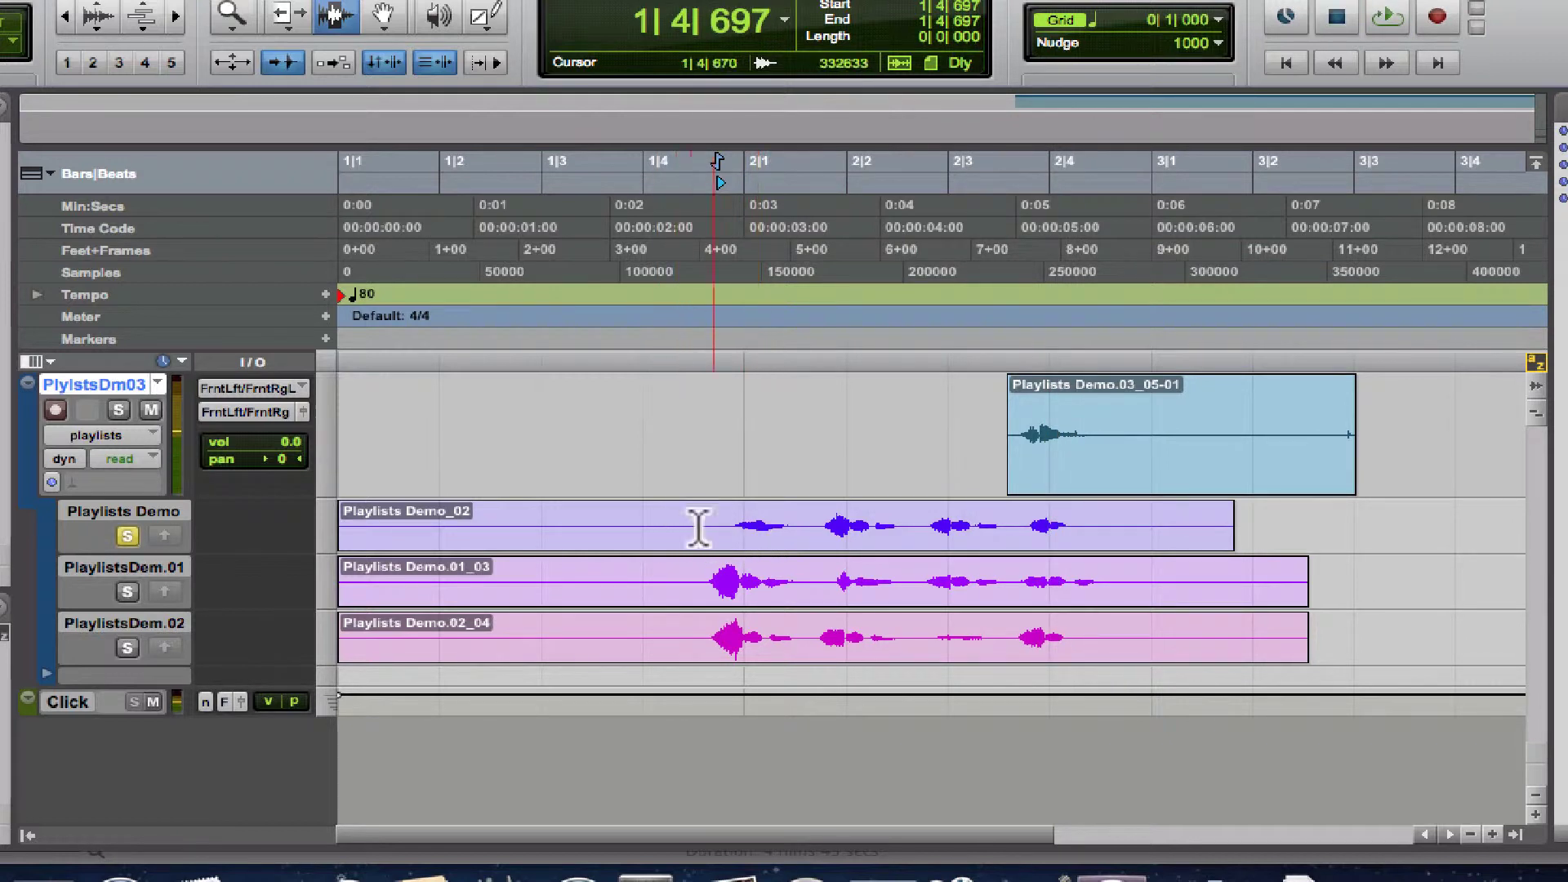
left_click_drag(712, 535, 809, 535)
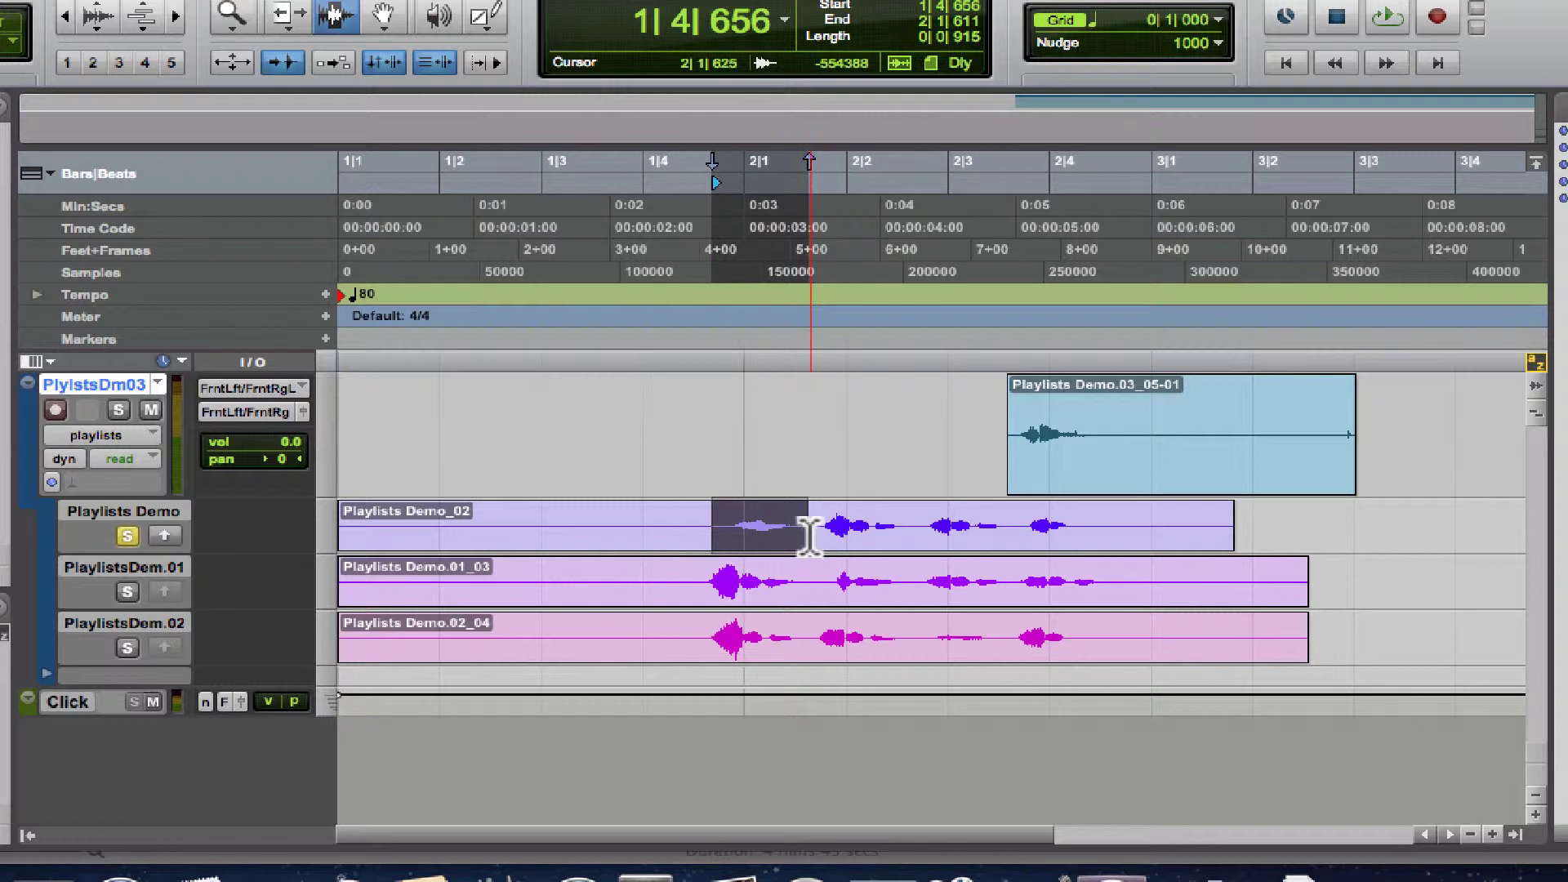
key("b")
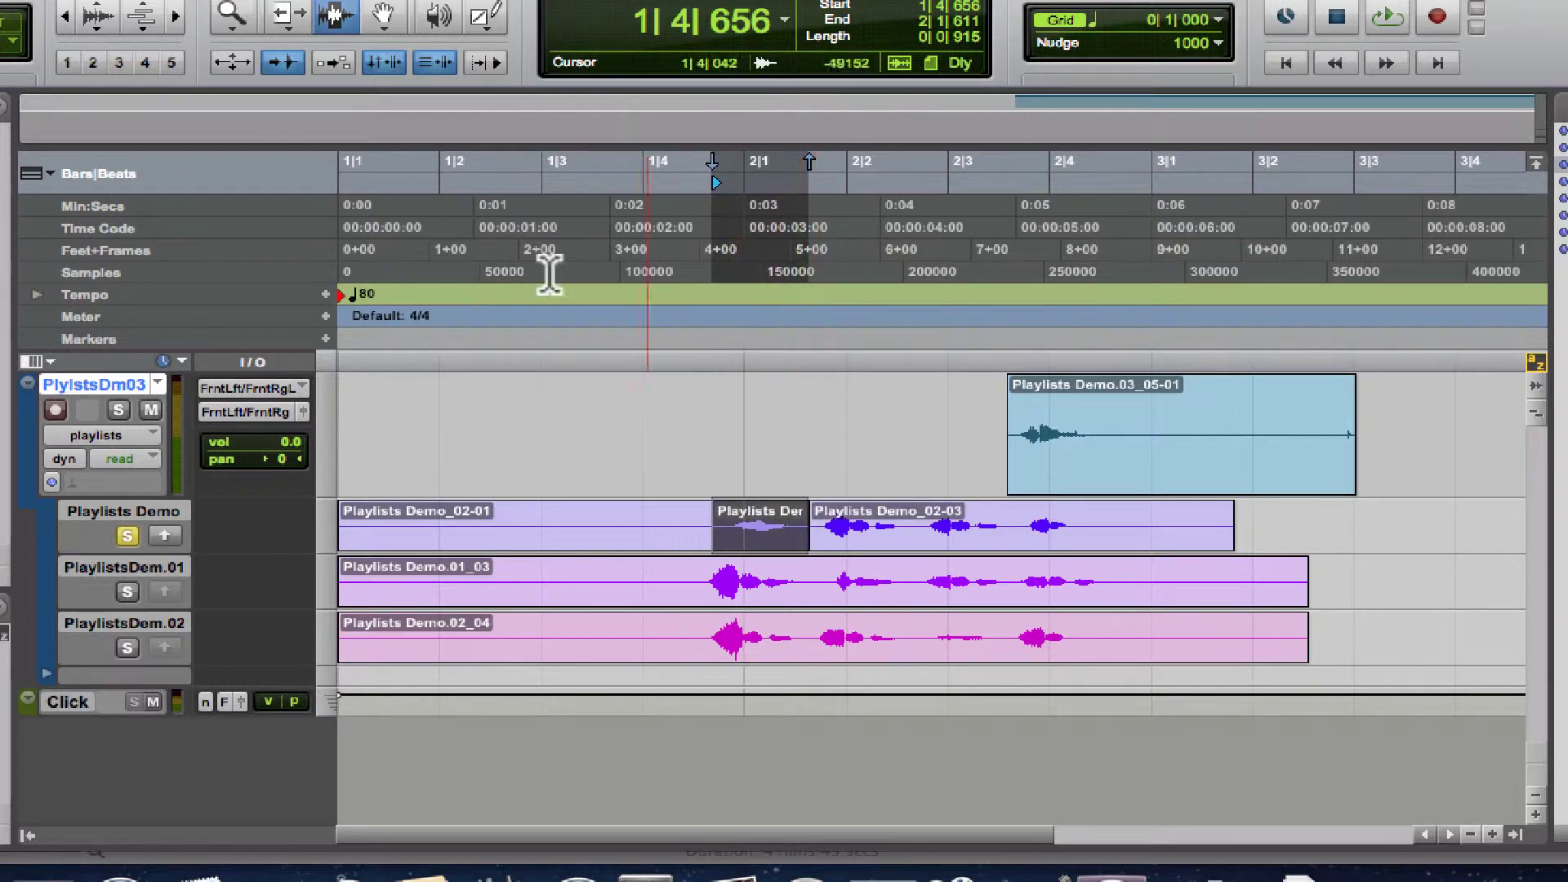
Step: Try moving the separated first word from Playlists Demo up to the main playlist, and undo both the move and the separation
left_click(383, 15)
left_click_drag(749, 543, 772, 467)
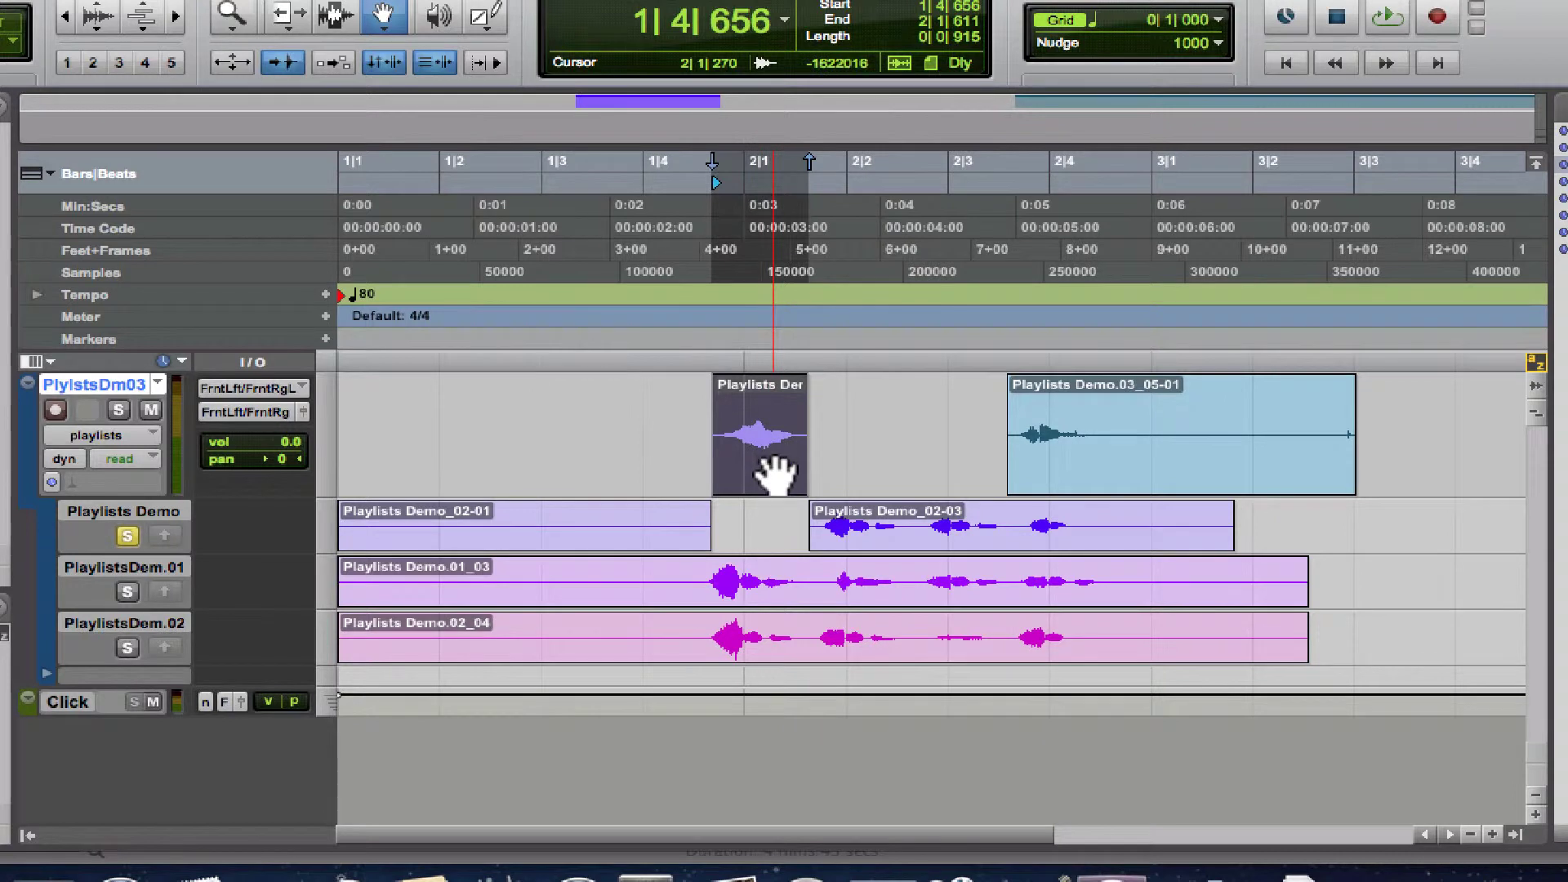
key("super+z")
key("super+z")
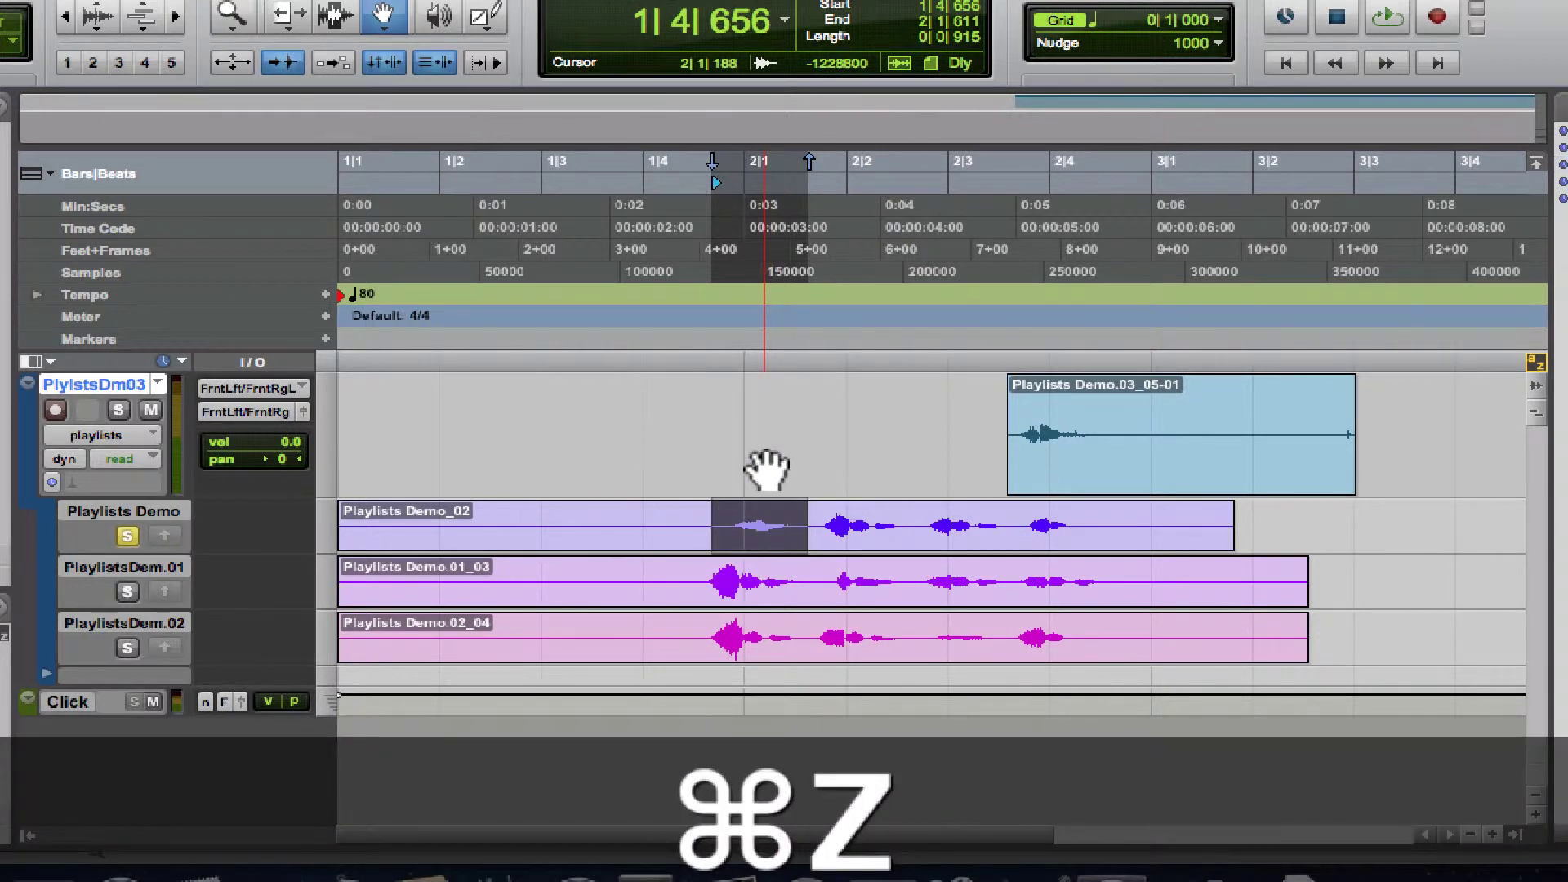
Step: Select the first word on Playlists Demo from 1|4|615 to 2|1|625 and copy the selection to the main playlist
left_click(337, 16)
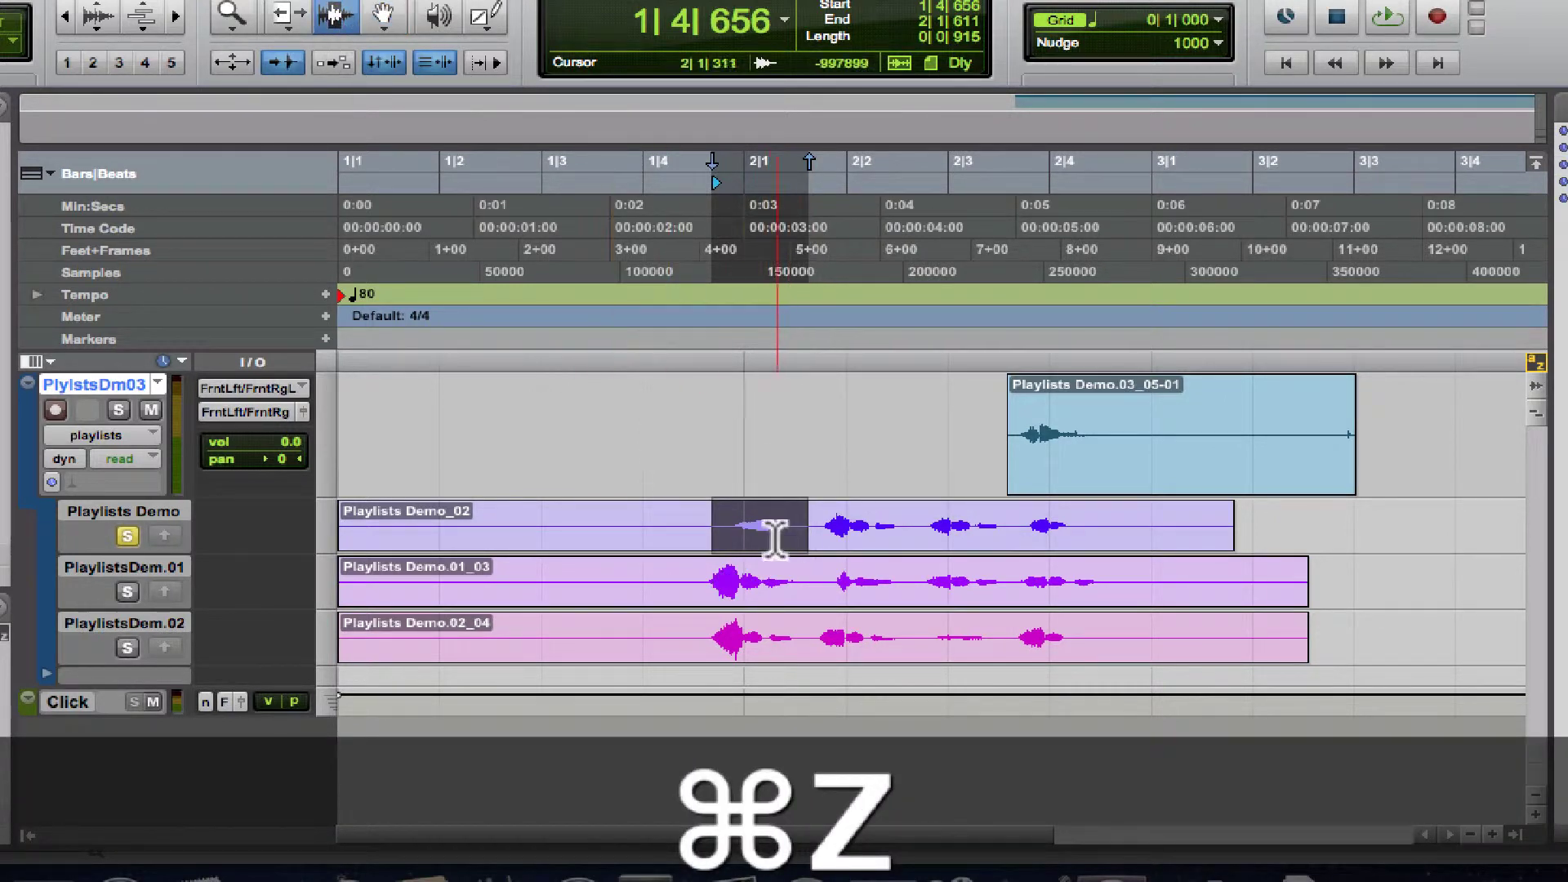
left_click(700, 532)
left_click_drag(708, 533, 807, 549)
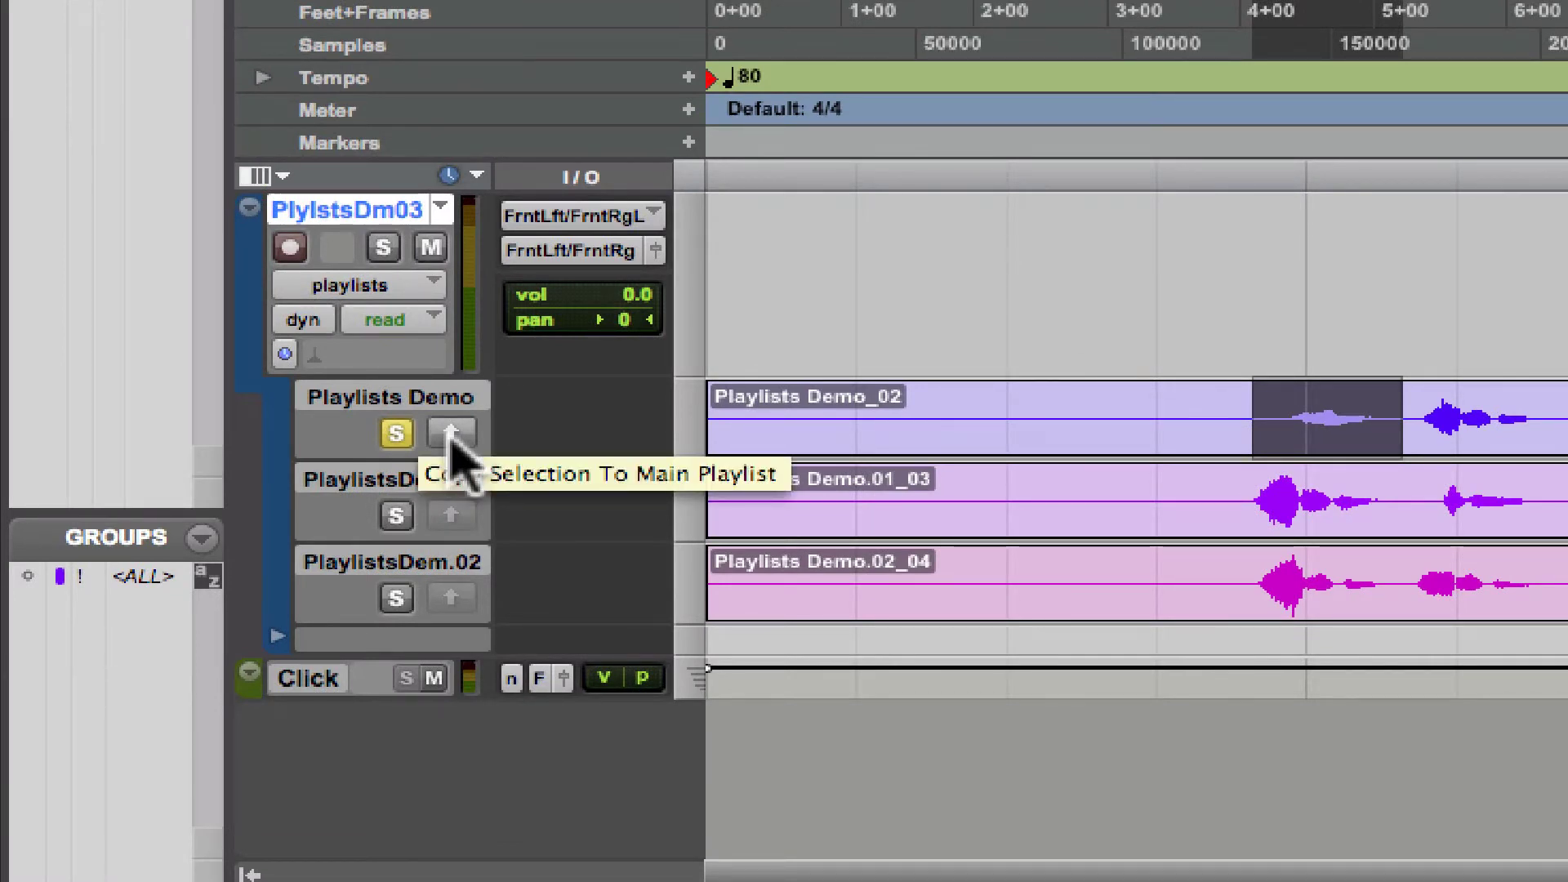
left_click(451, 434)
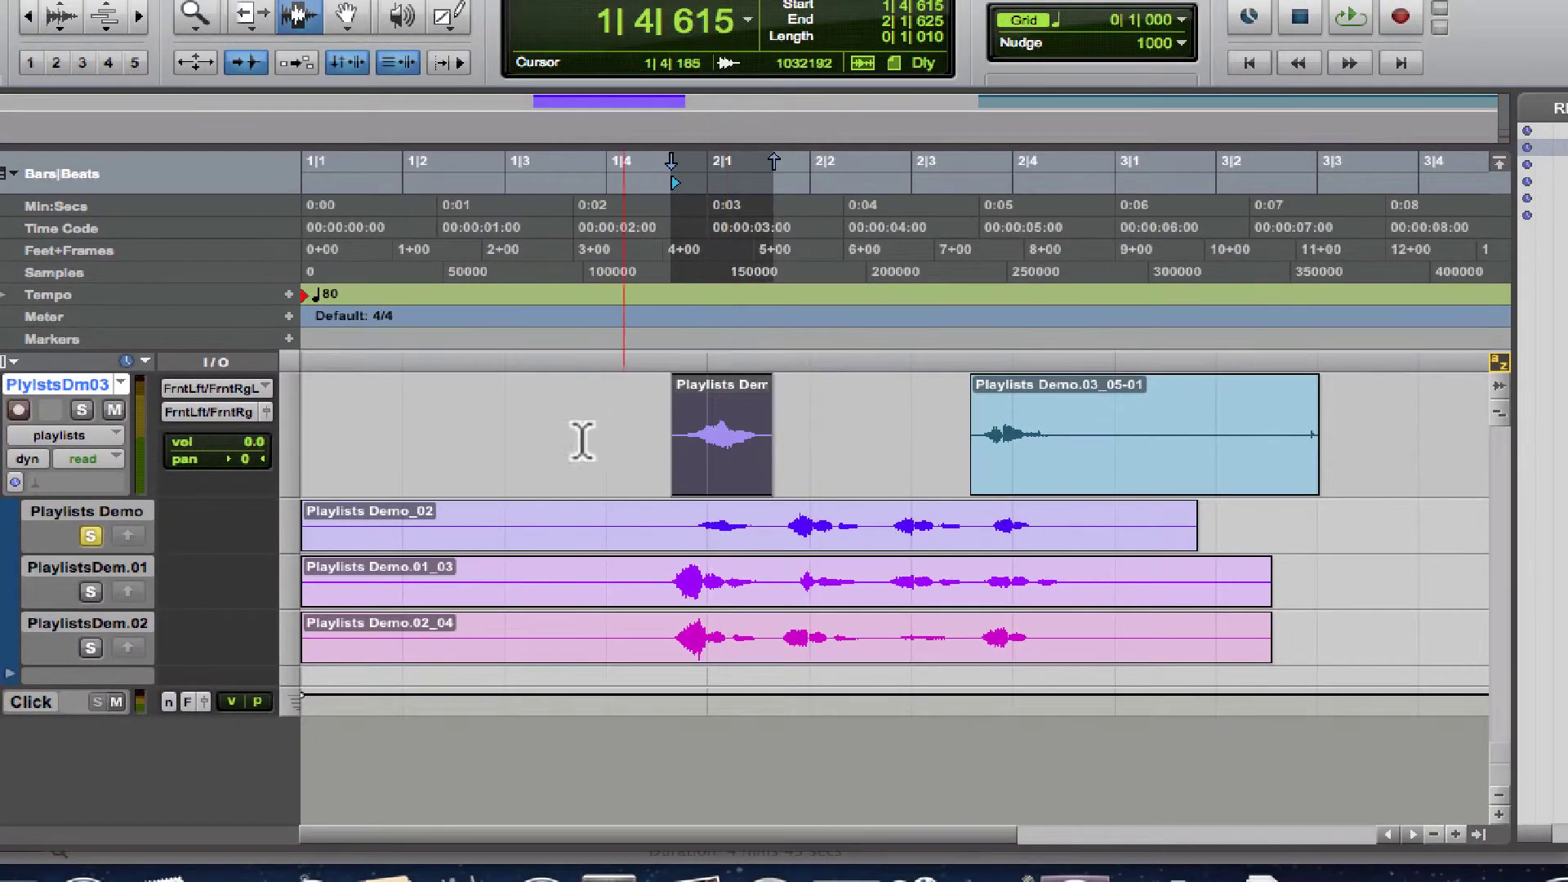
Step: Solo and audition the PlaylistsDem.01 take, and copy its second word from 2|1|679 to 2|2|675 to the main playlist
left_click(657, 533)
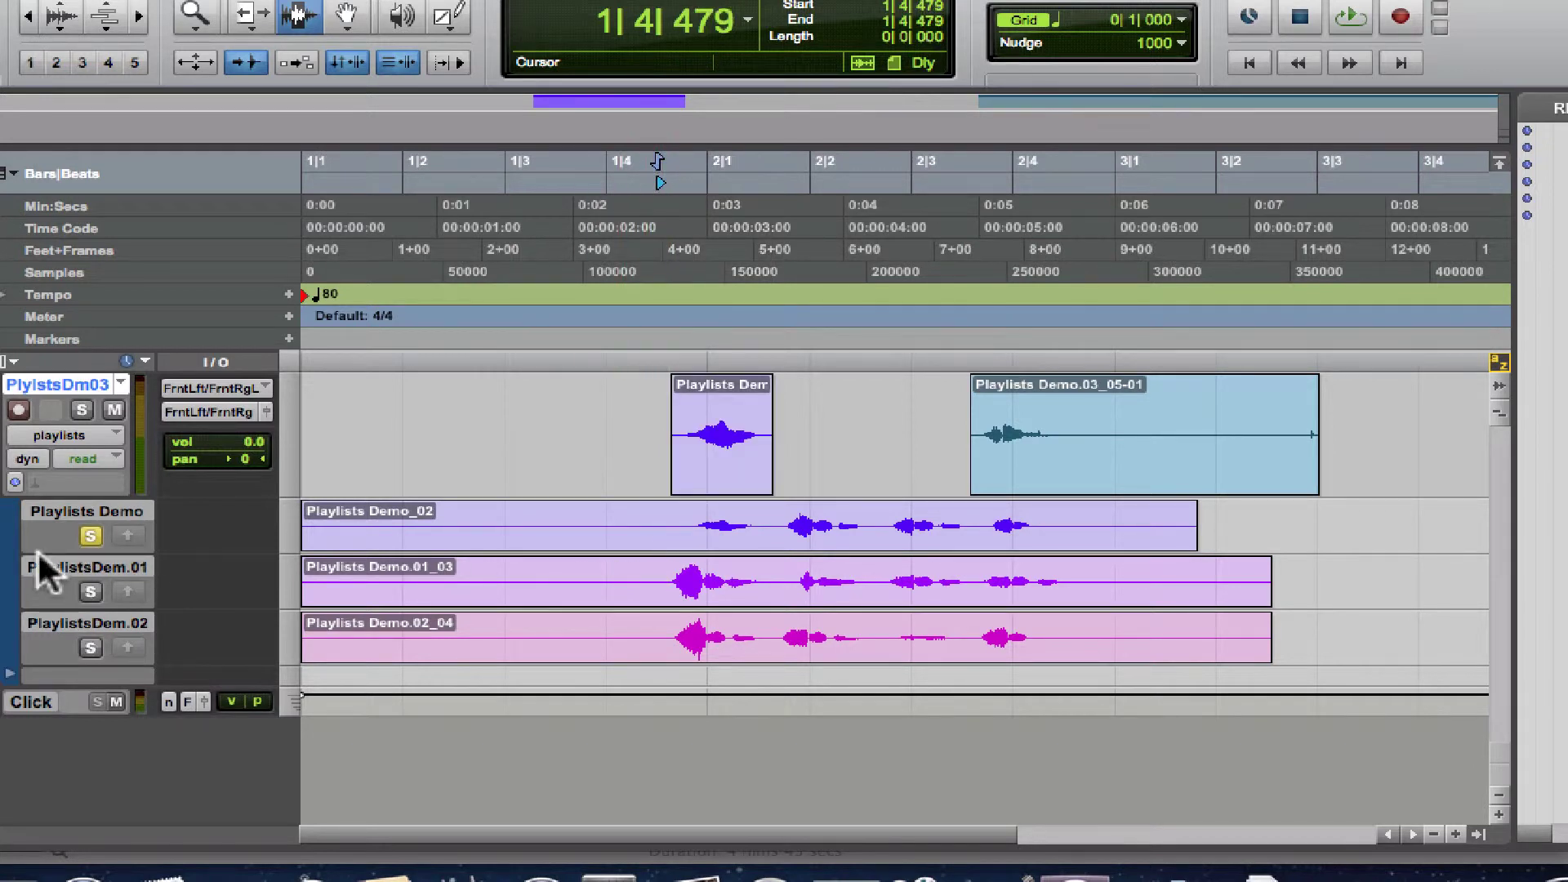
left_click(657, 584)
key("space")
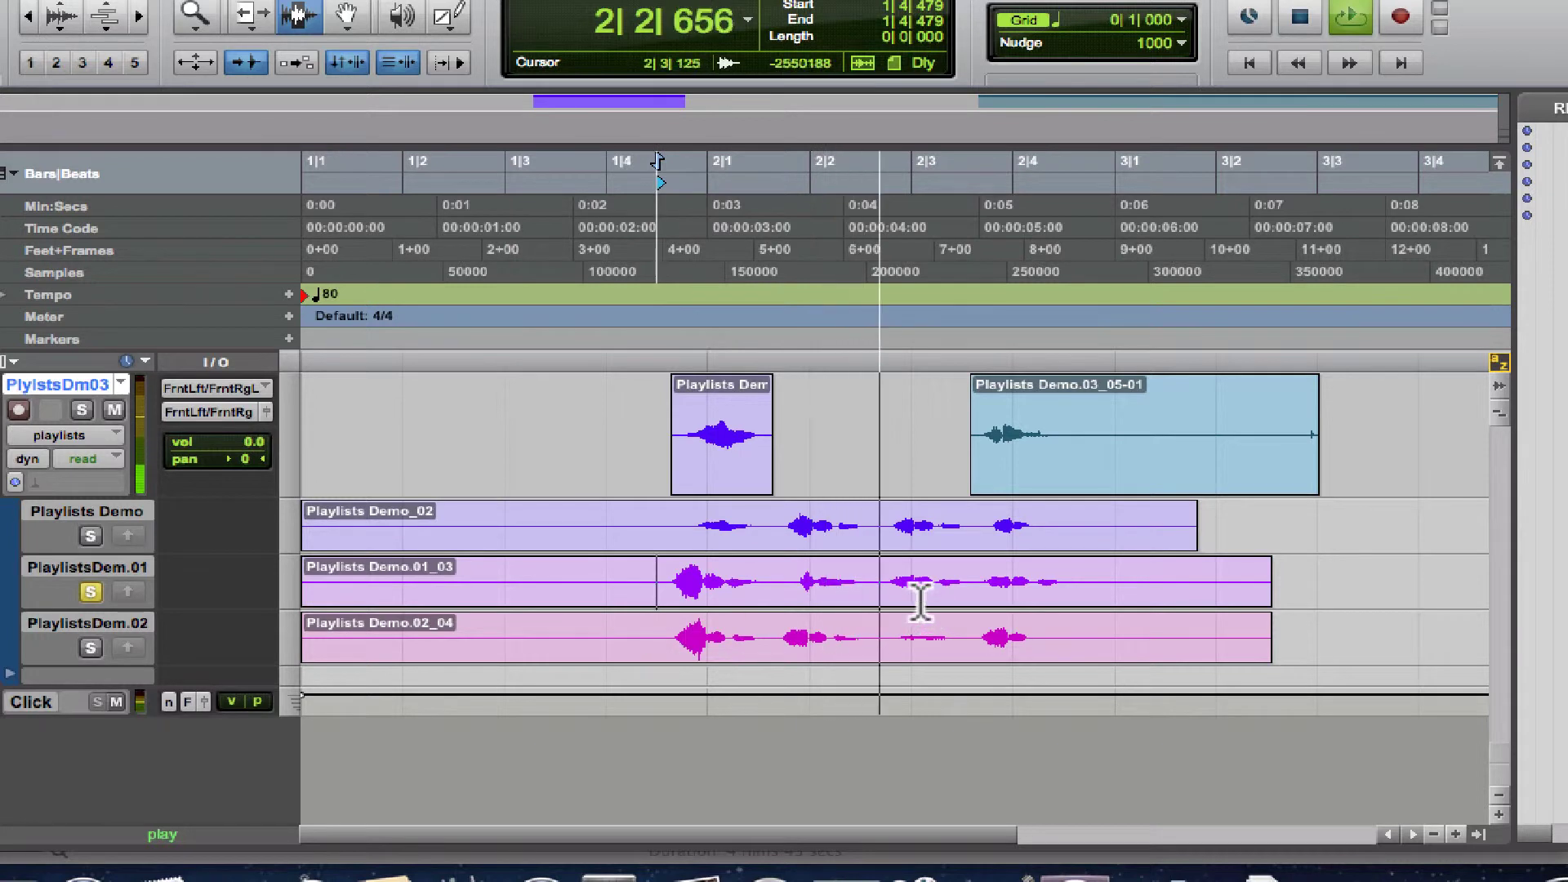
key("space")
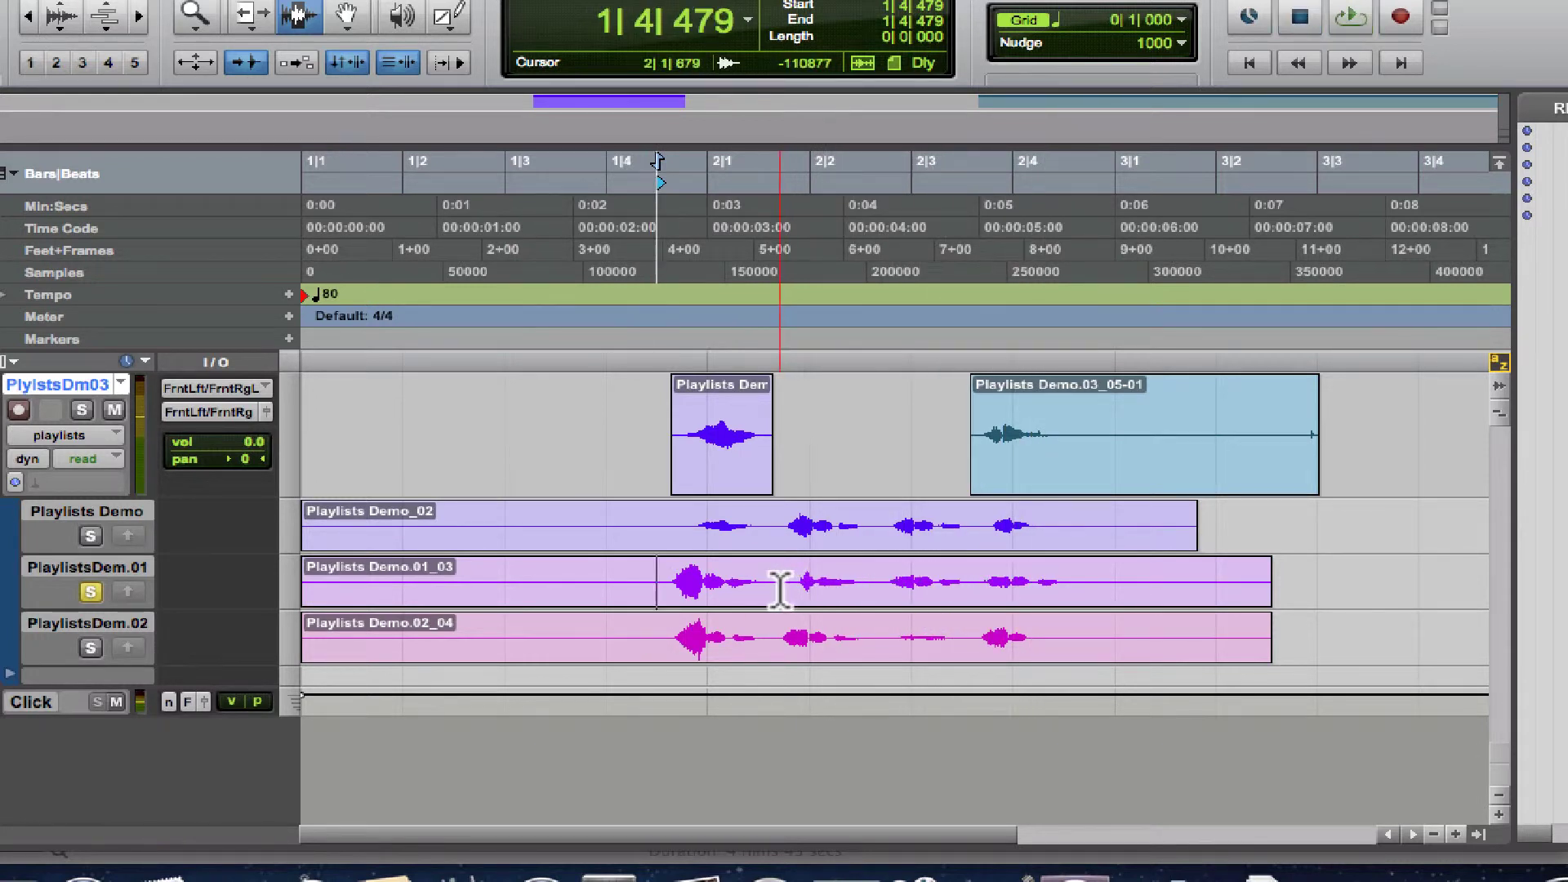
left_click_drag(780, 588, 881, 590)
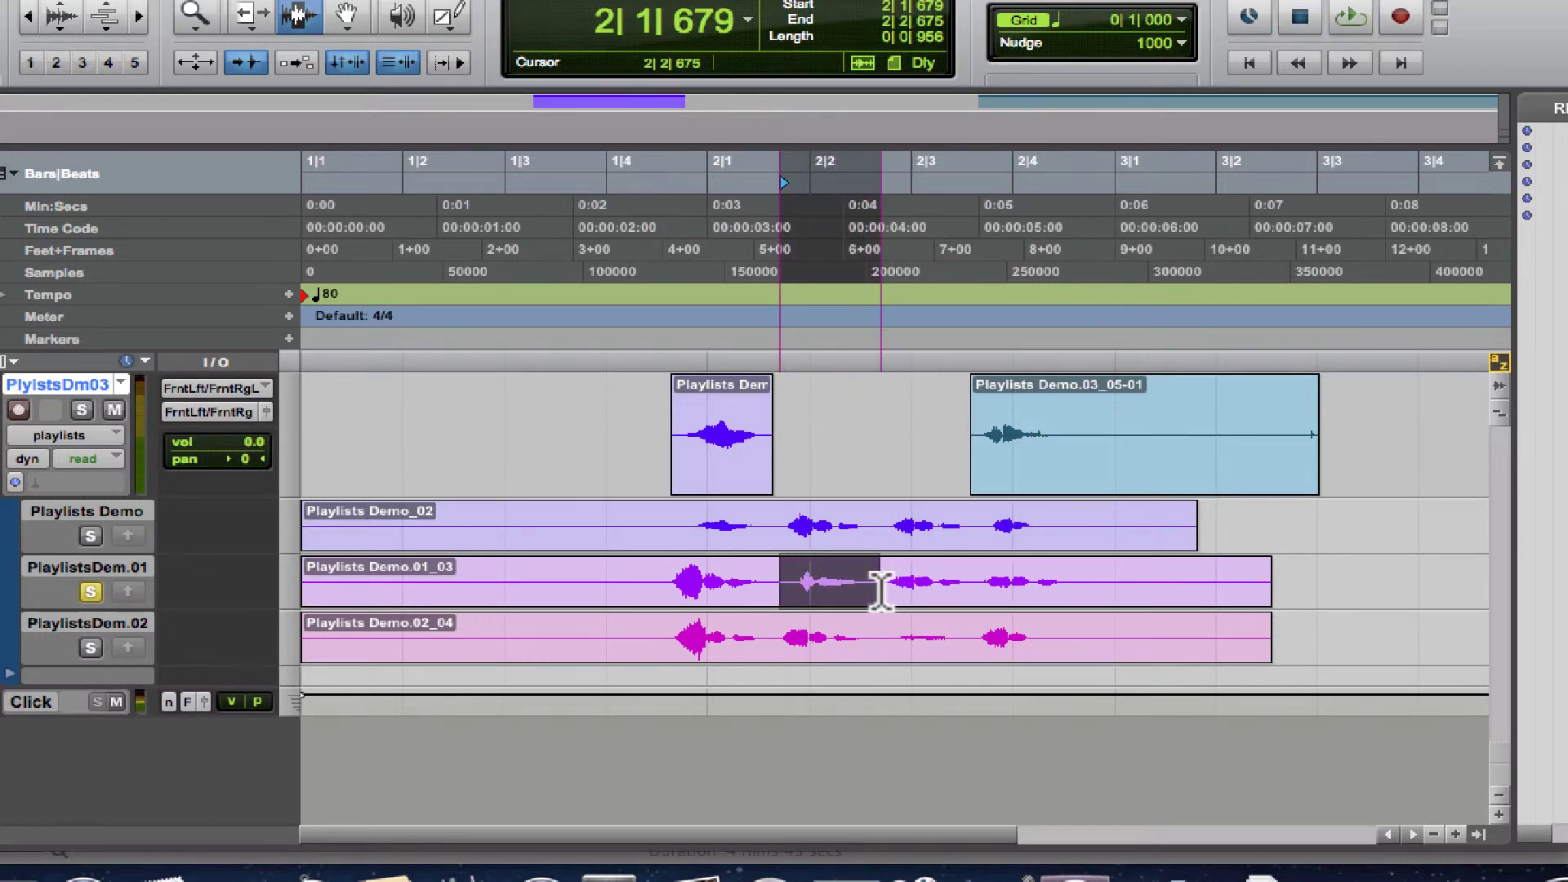
left_click(127, 589)
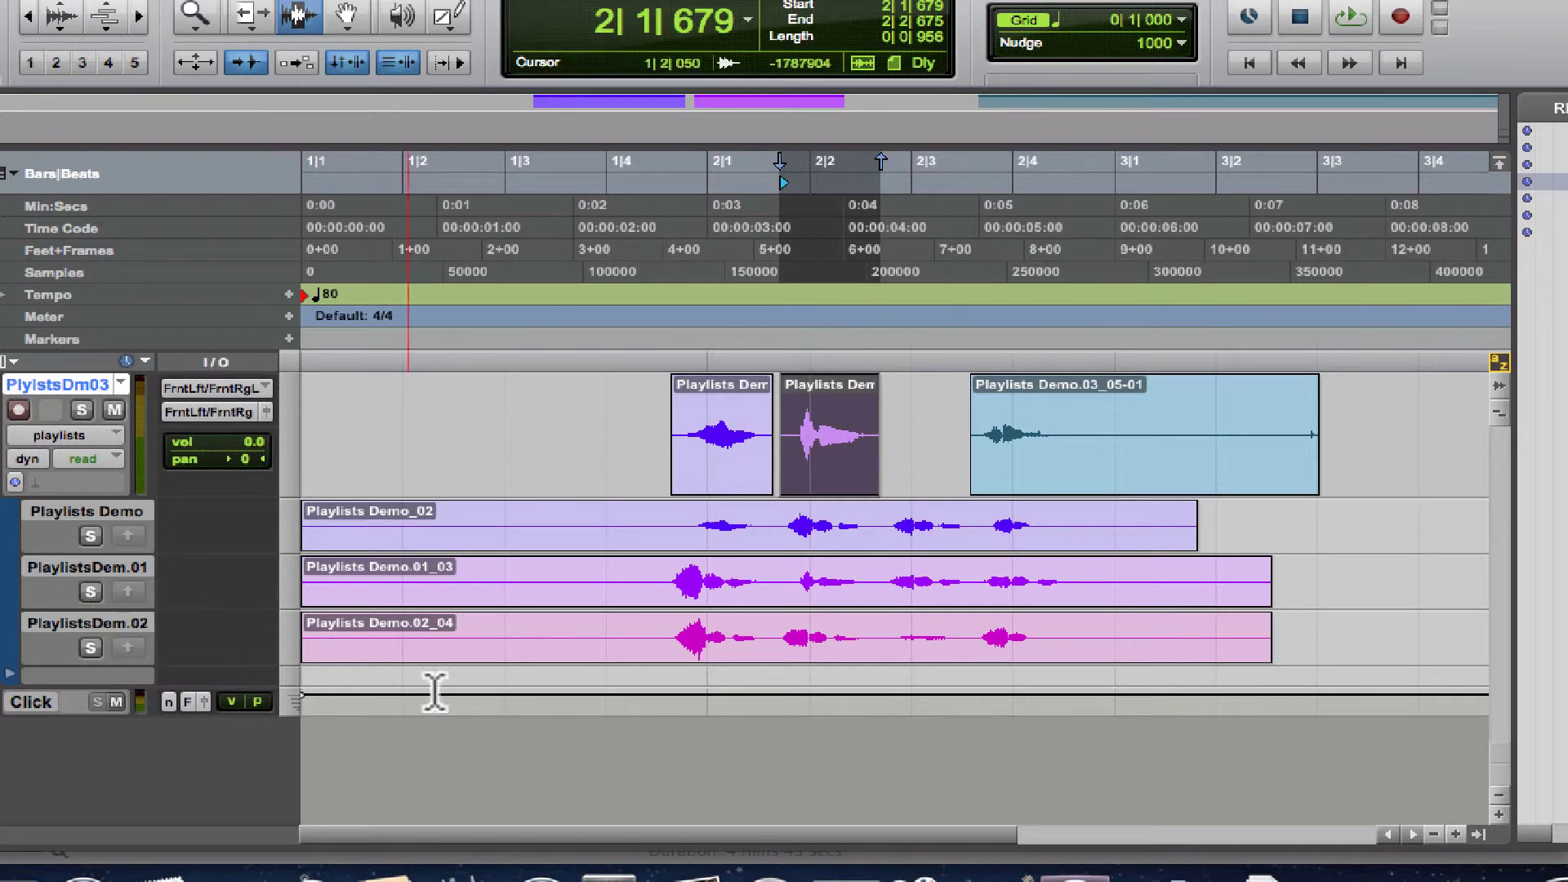
Step: Solo and audition the PlaylistsDem.02 take, and copy its third word from 2|2|716 to 2|3|575 to the main playlist
left_click(653, 580)
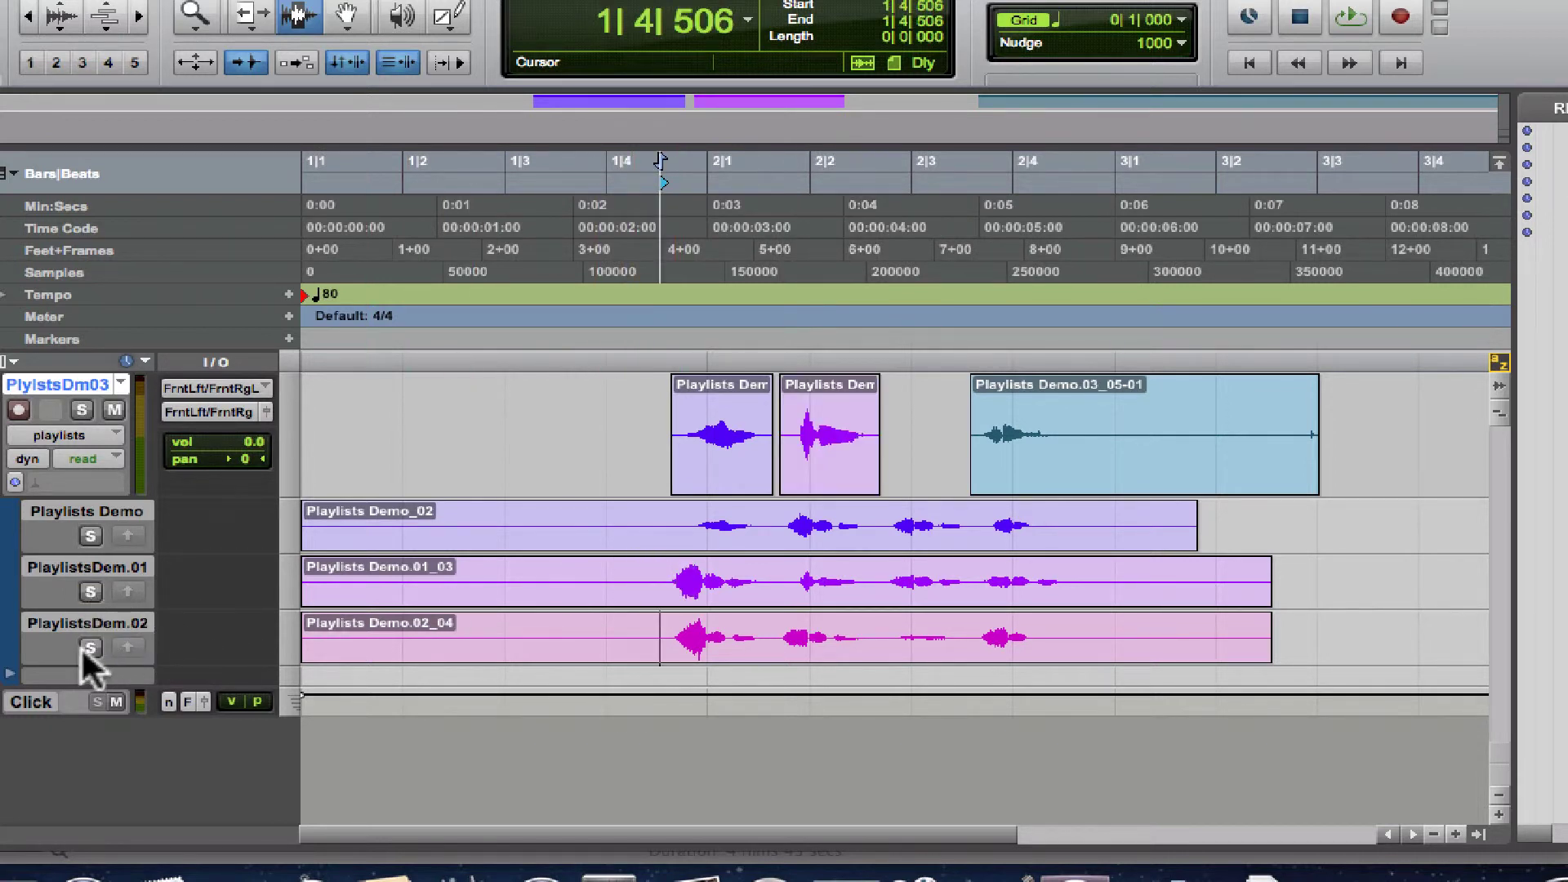
key("space")
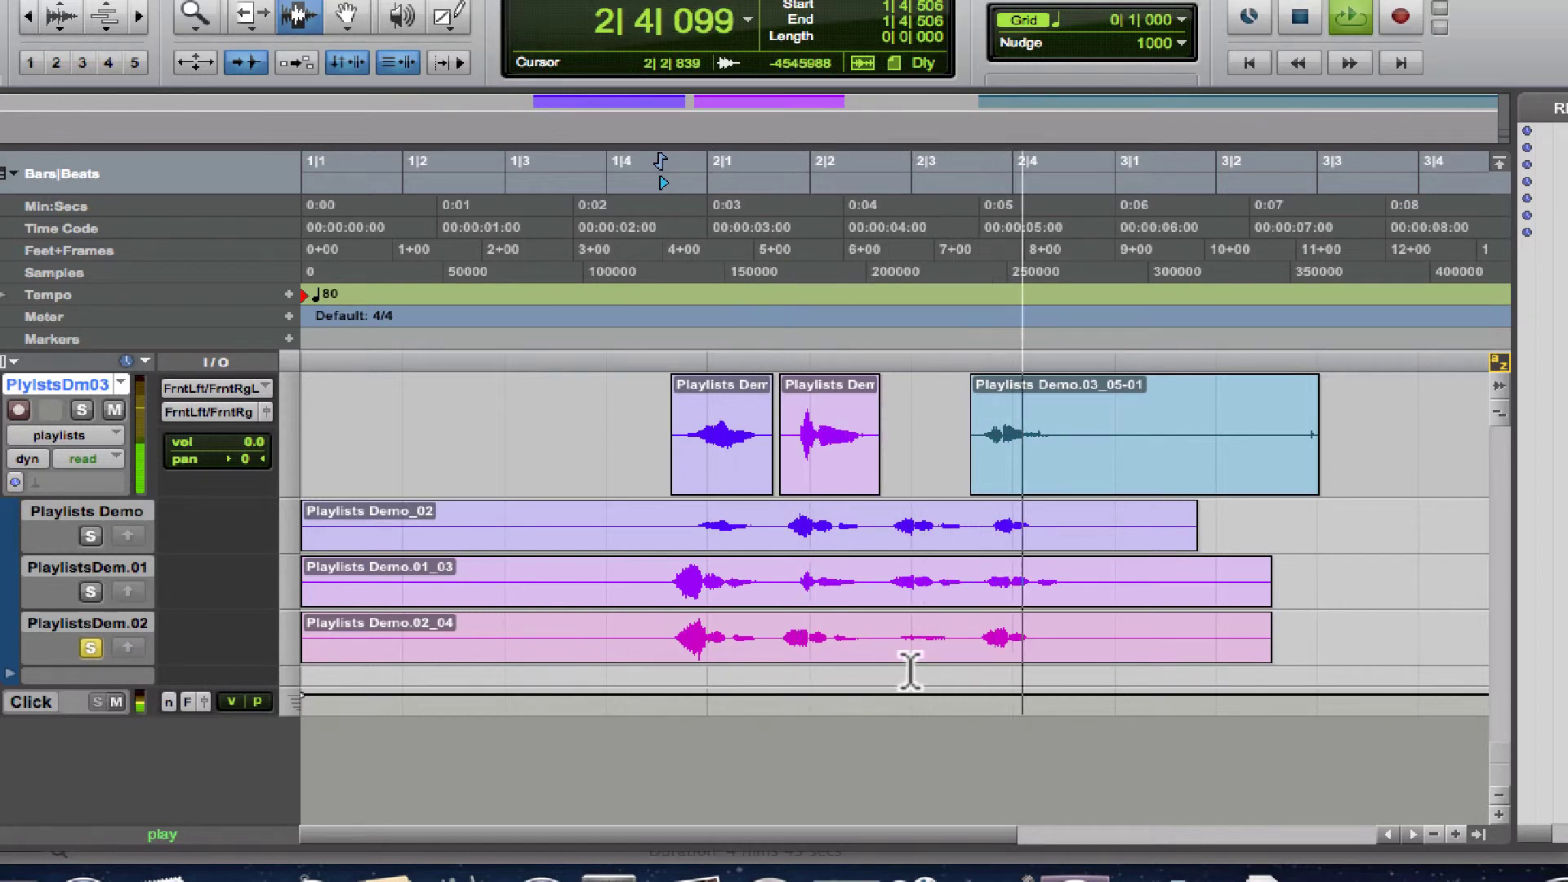
key("space")
left_click_drag(886, 646, 972, 649)
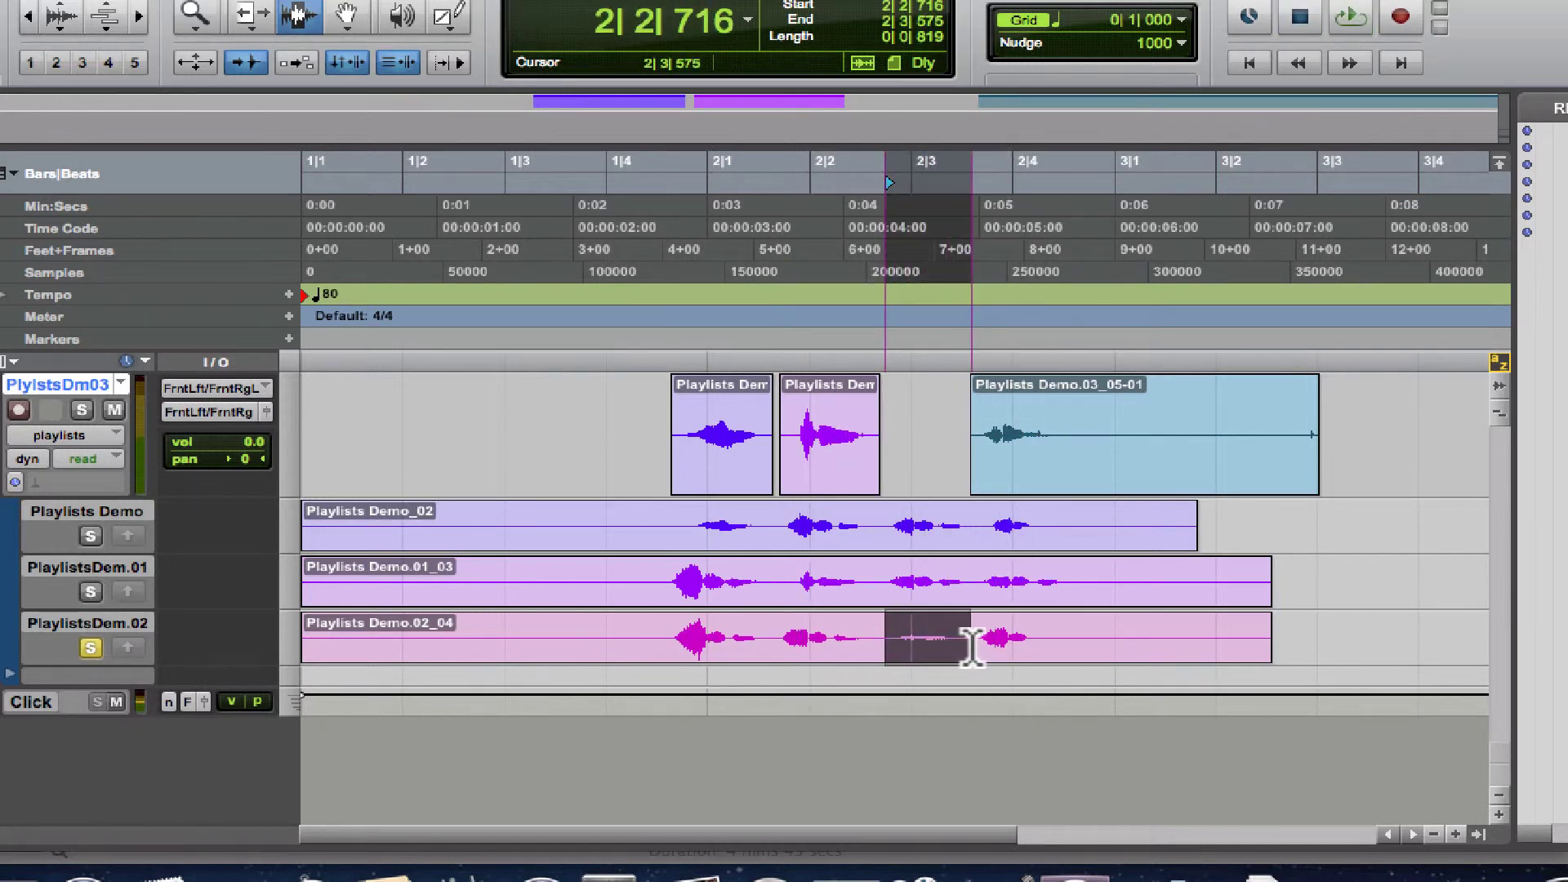
left_click(127, 647)
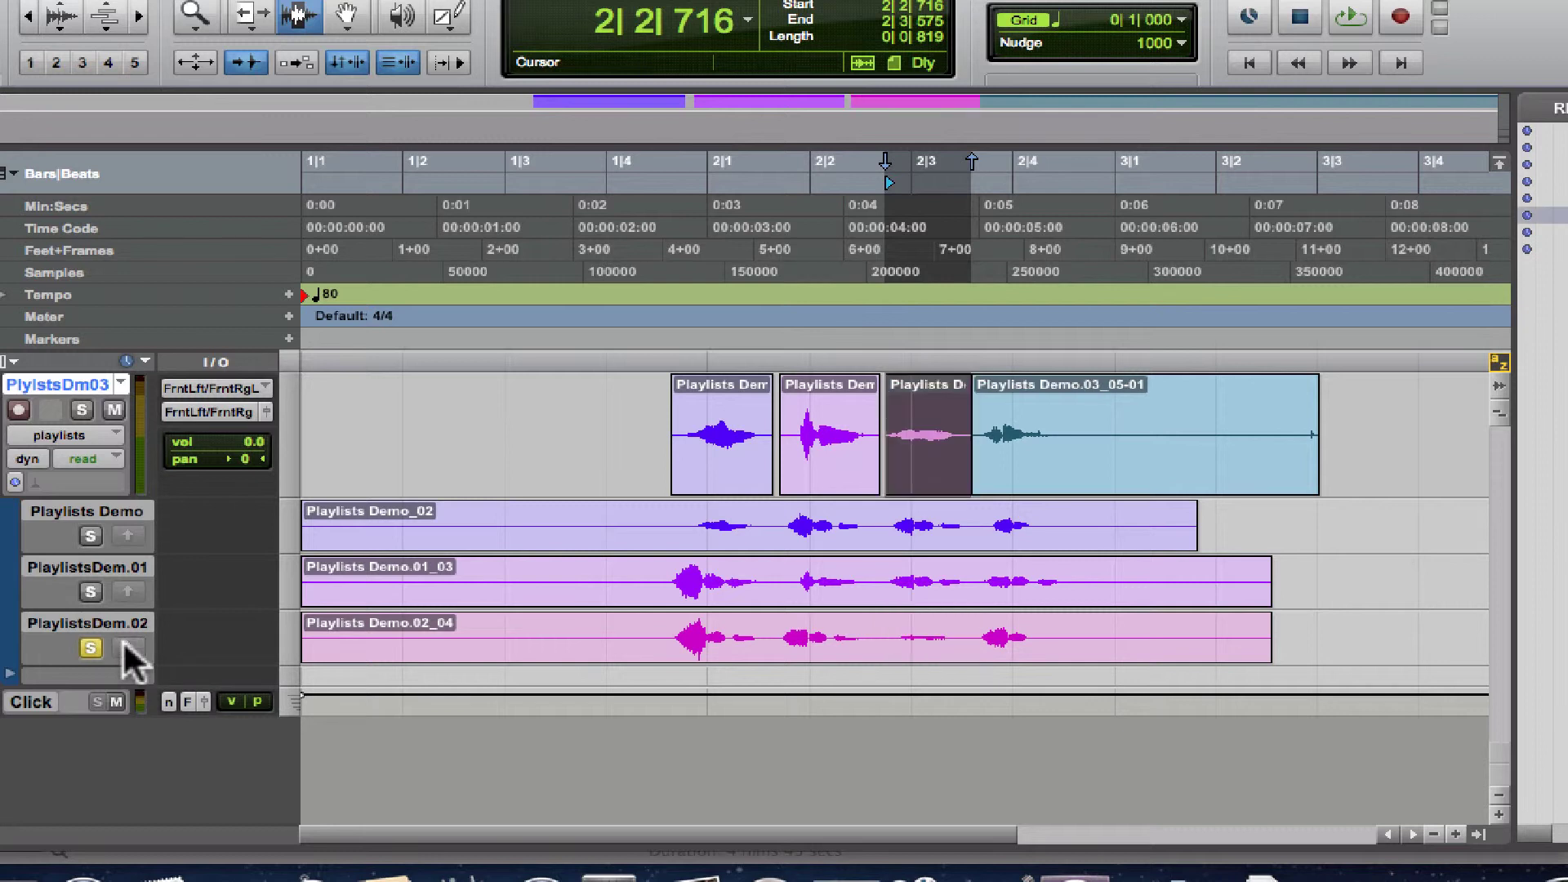
Step: Switch solo off and play back the comped main playlist from 1|4|178, just before its first word
left_click(611, 468)
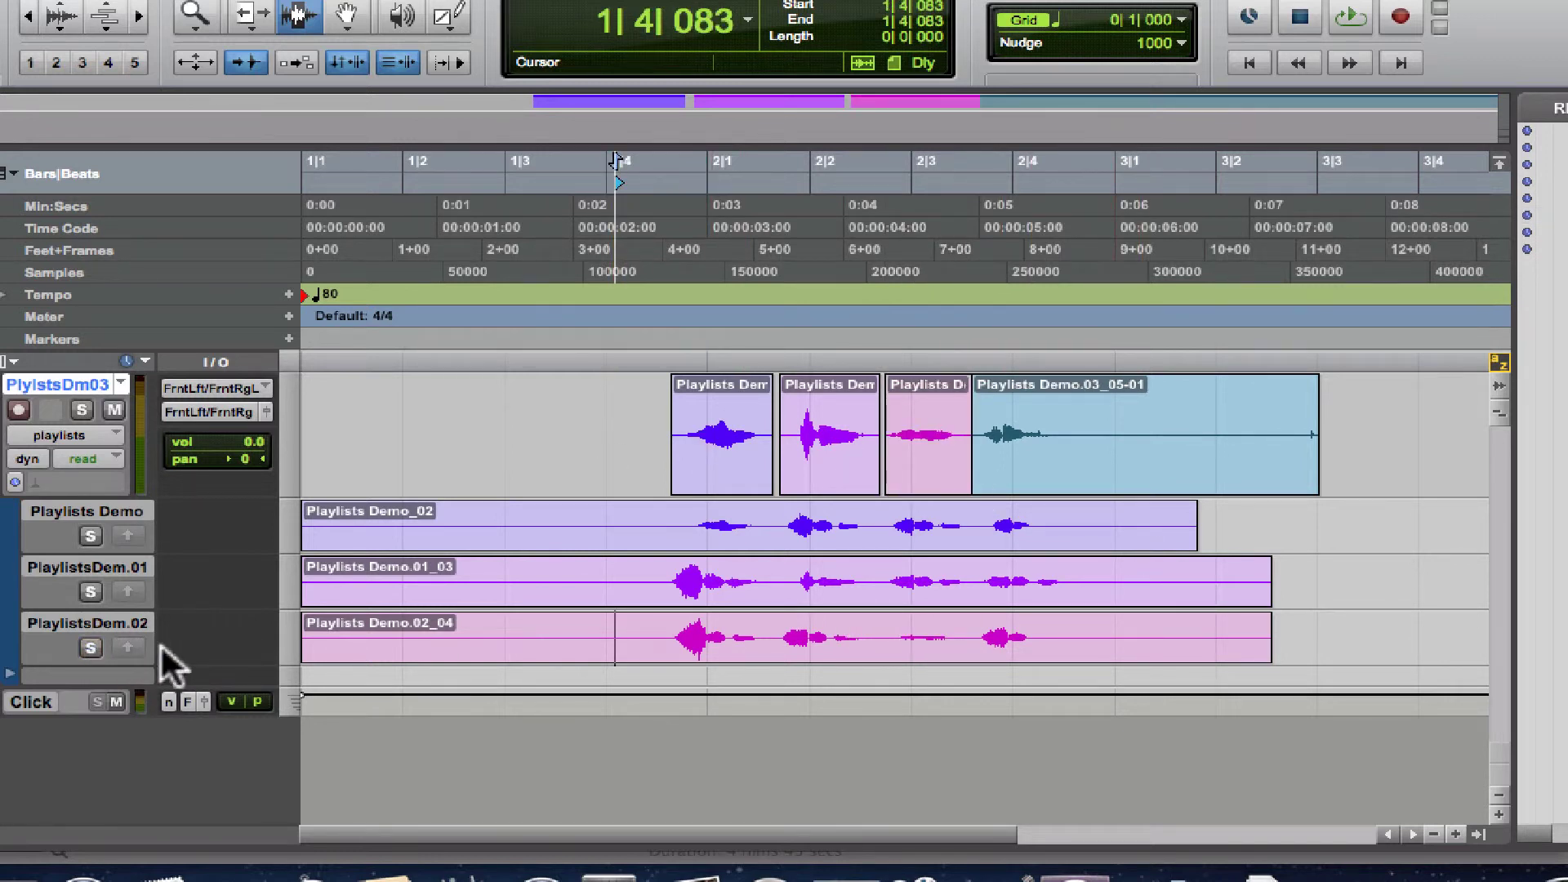
left_click(626, 450)
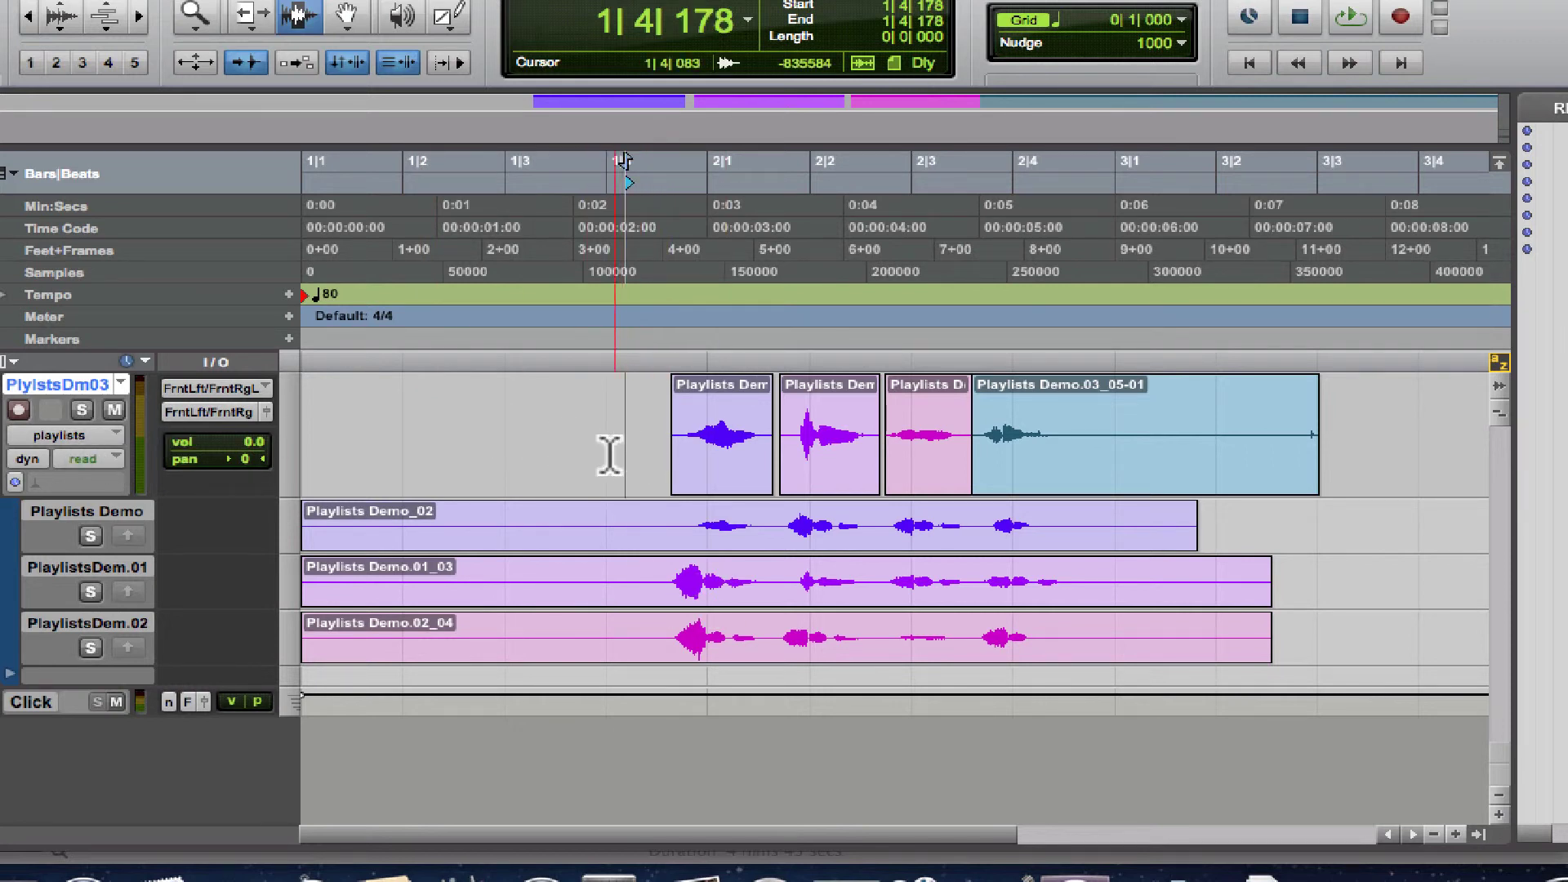
key("space")
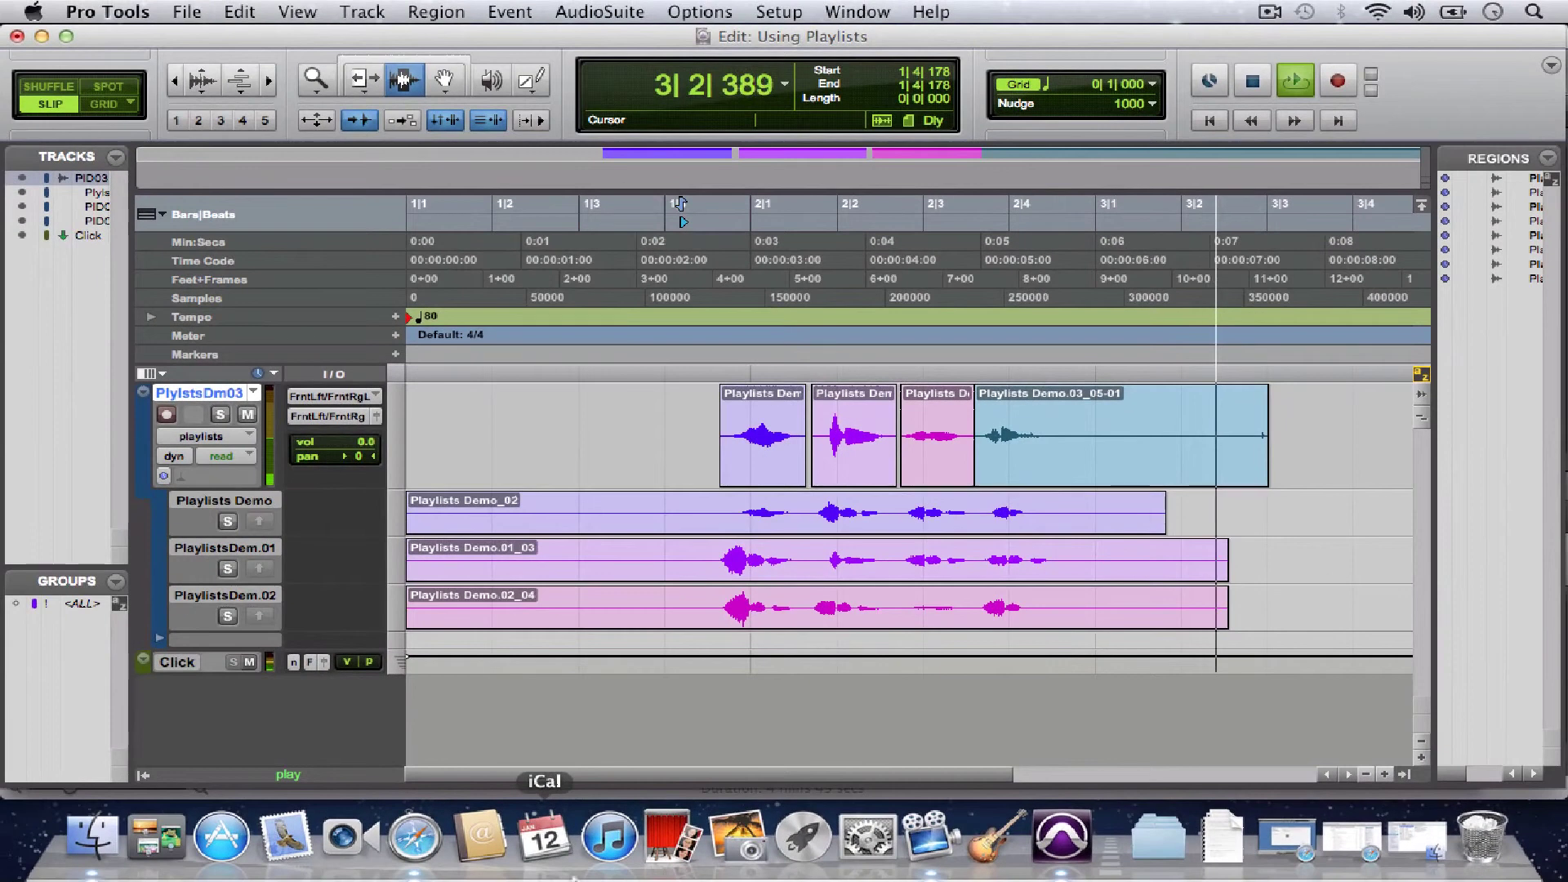
key("space")
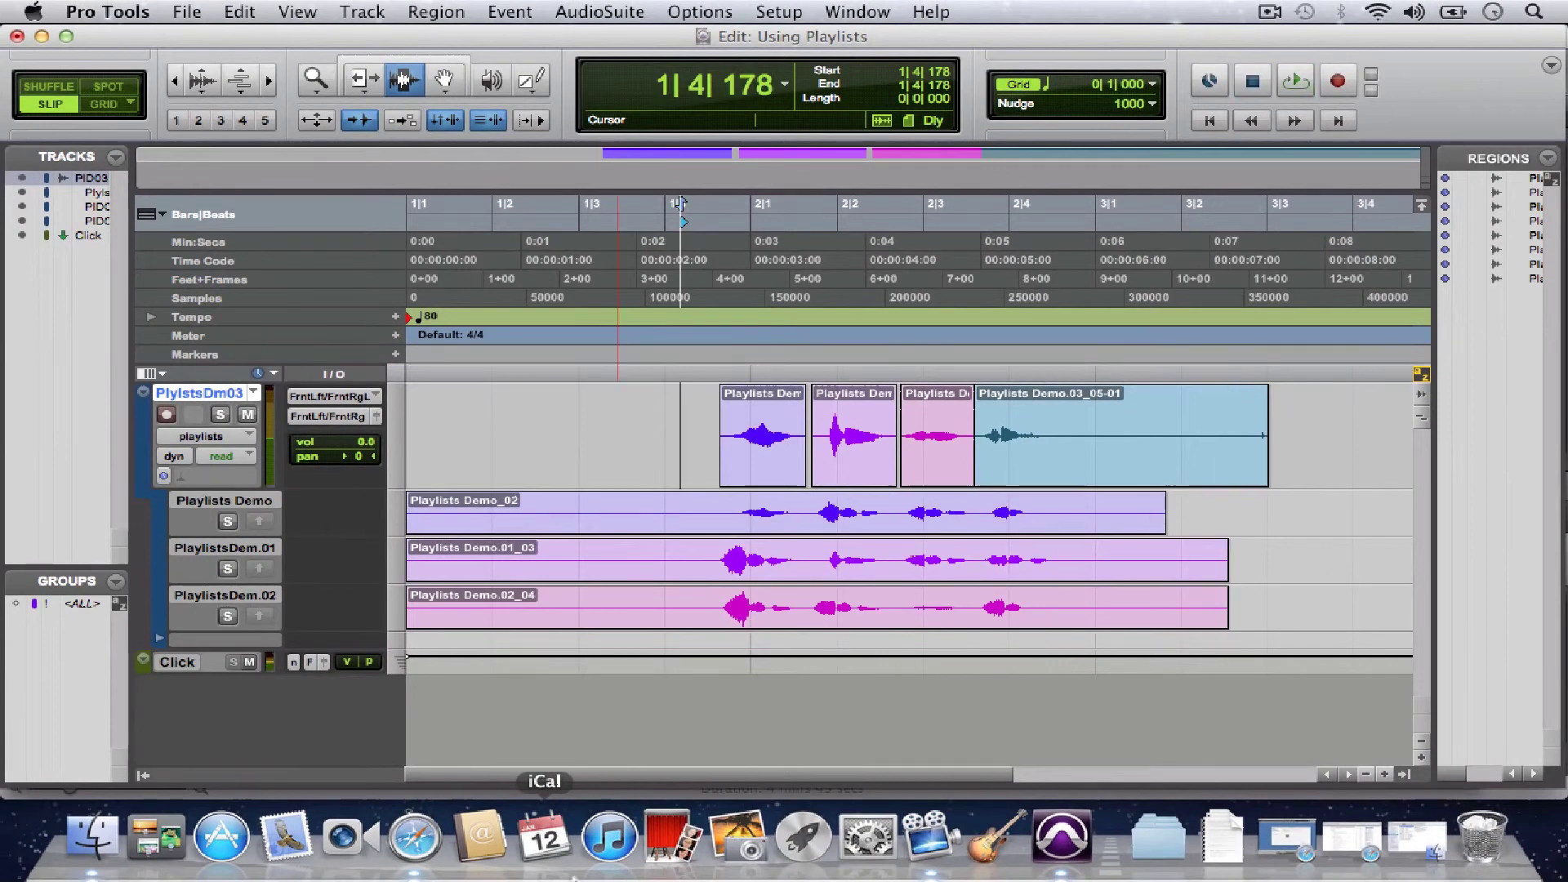